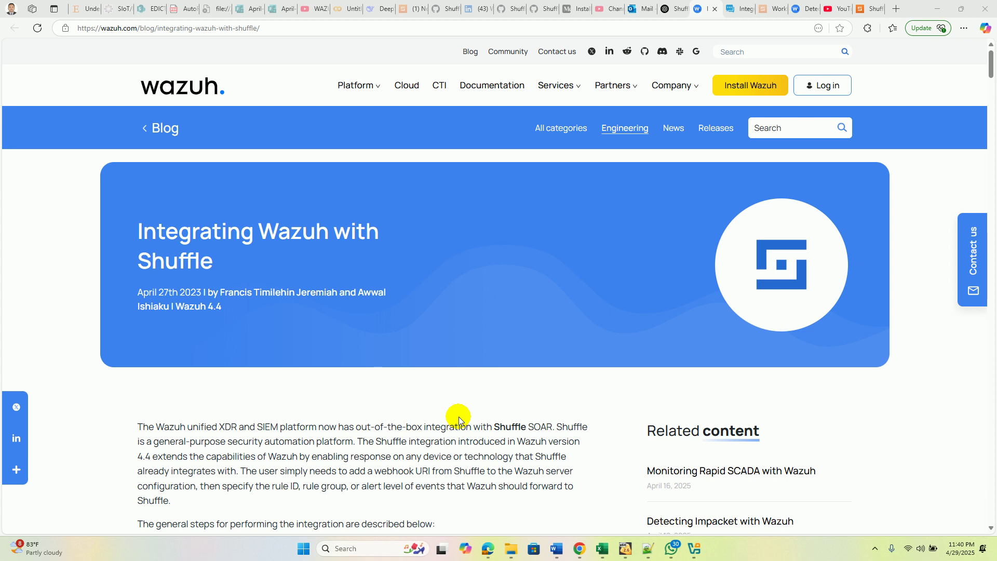
pyautogui.scroll(-2, 459, 417)
pyautogui.scroll(2, 458, 415)
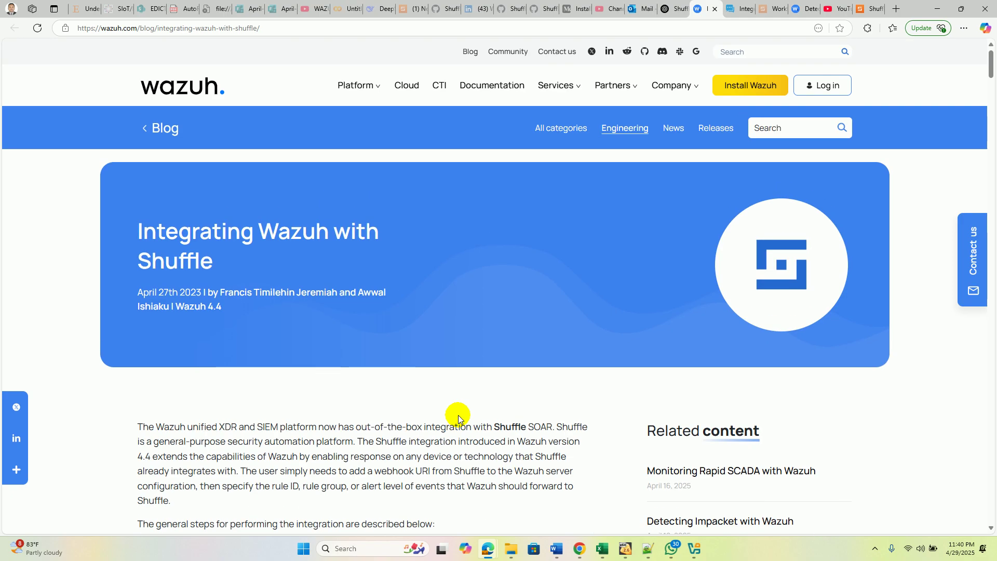
pyautogui.scroll(-1, 349, 418)
pyautogui.scroll(-2, 349, 418)
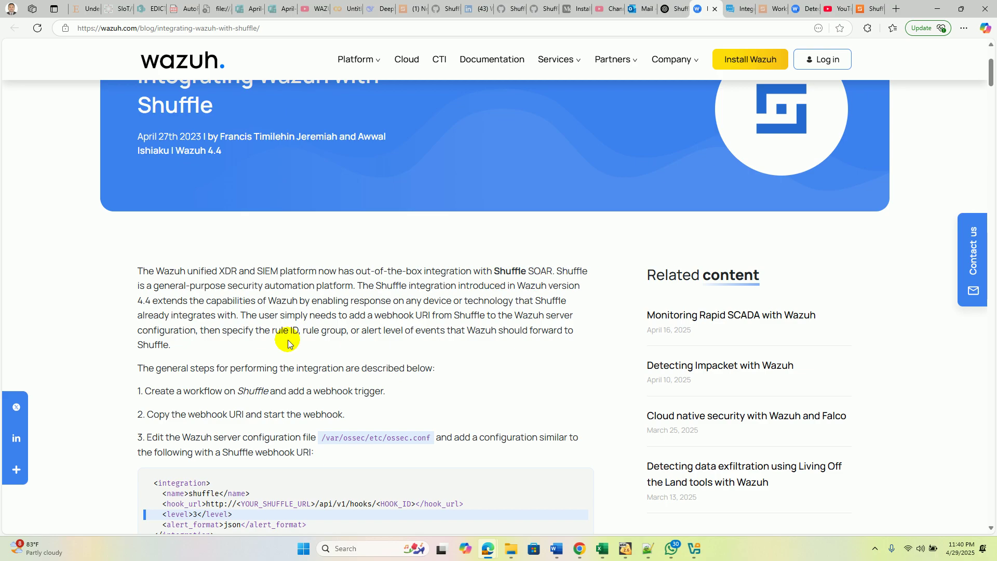
pyautogui.scroll(-2, 287, 344)
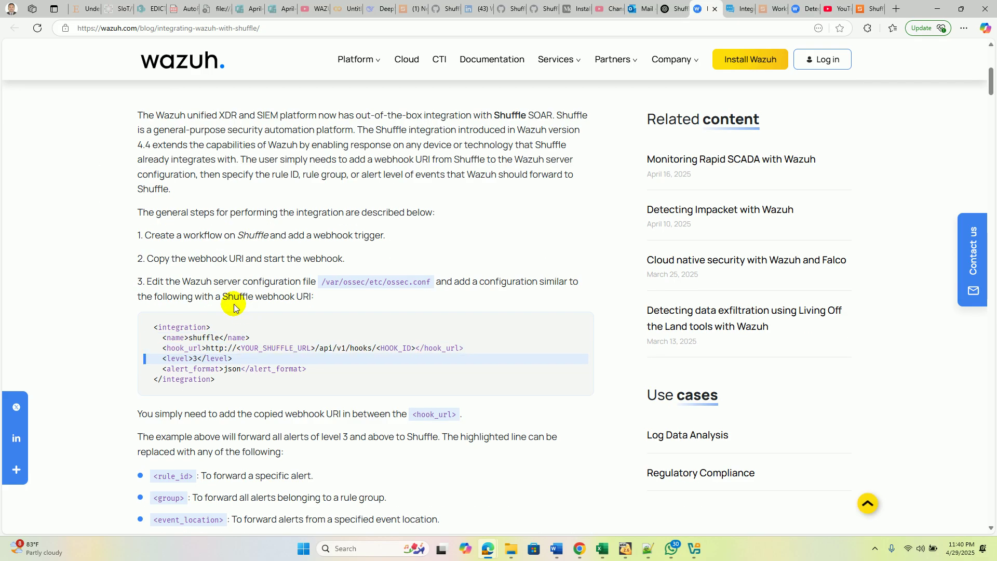
# Finish reading the Wazuh–Shuffle integration guide in Edge and bring up VirtualBox Manager.
pyautogui.click(692, 549)
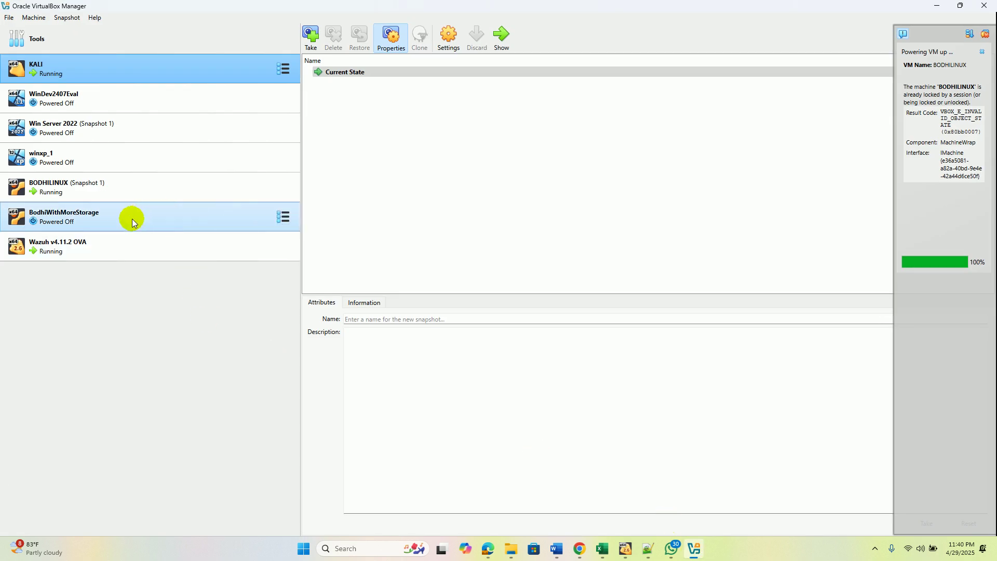
# Open the Wazuh v4.11.2 OVA console, then the running BODHILINUX (Snapshot 1) VM window.
pyautogui.doubleClick(119, 244)
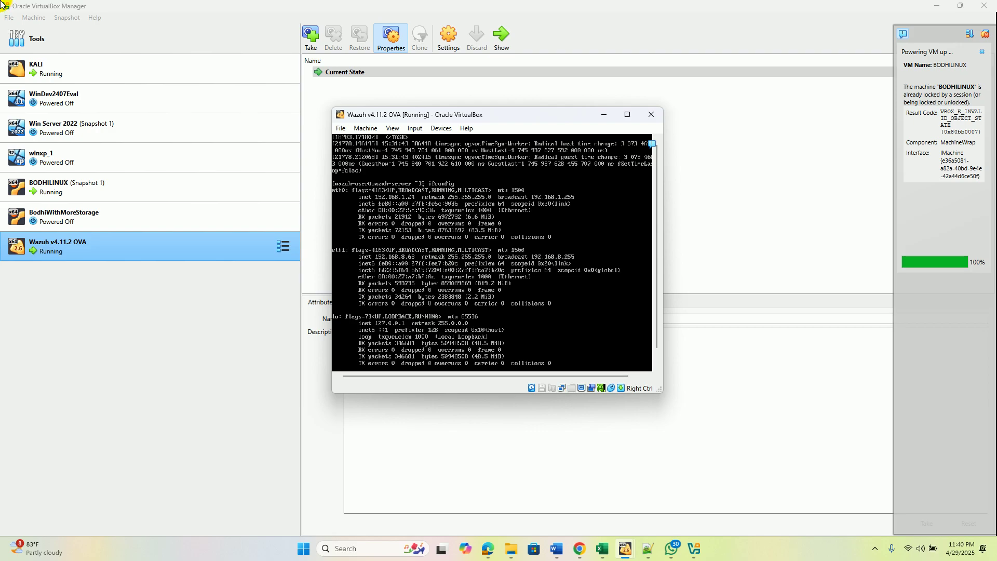
pyautogui.click(187, 261)
pyautogui.click(701, 553)
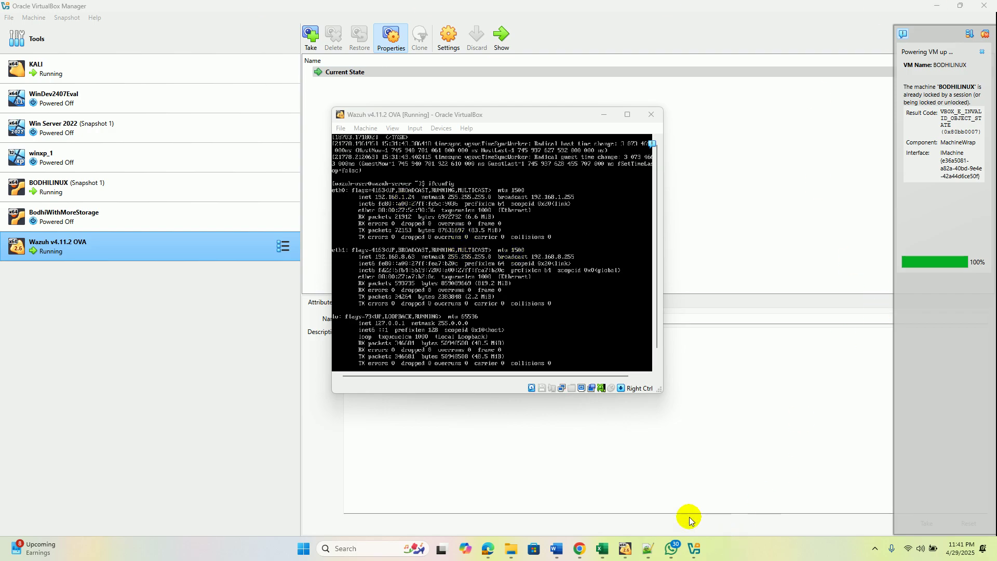
pyautogui.doubleClick(130, 192)
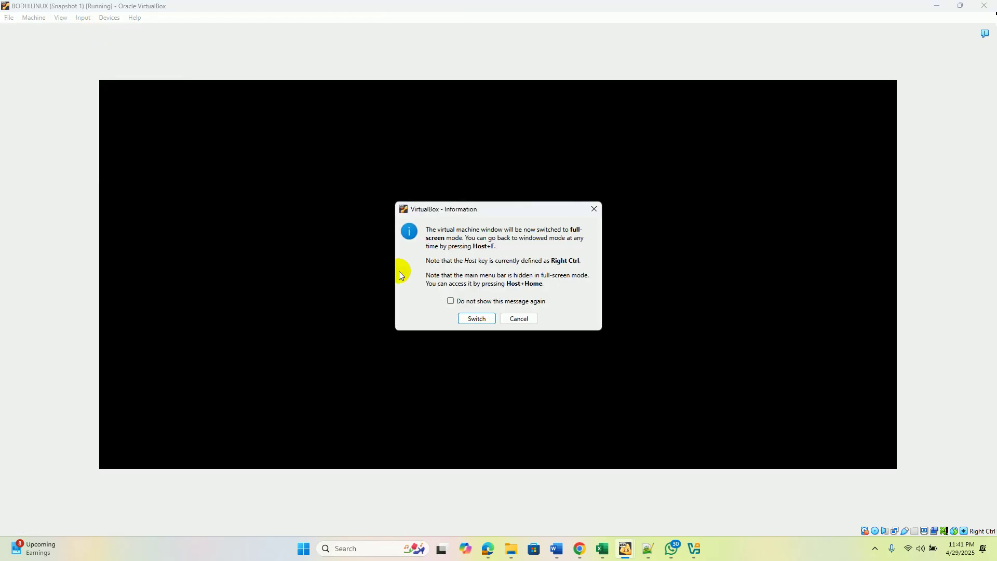
# Accept full-screen for BODHILINUX, filter Wazuh agents to Active (1), and return to the terminal.
pyautogui.click(477, 321)
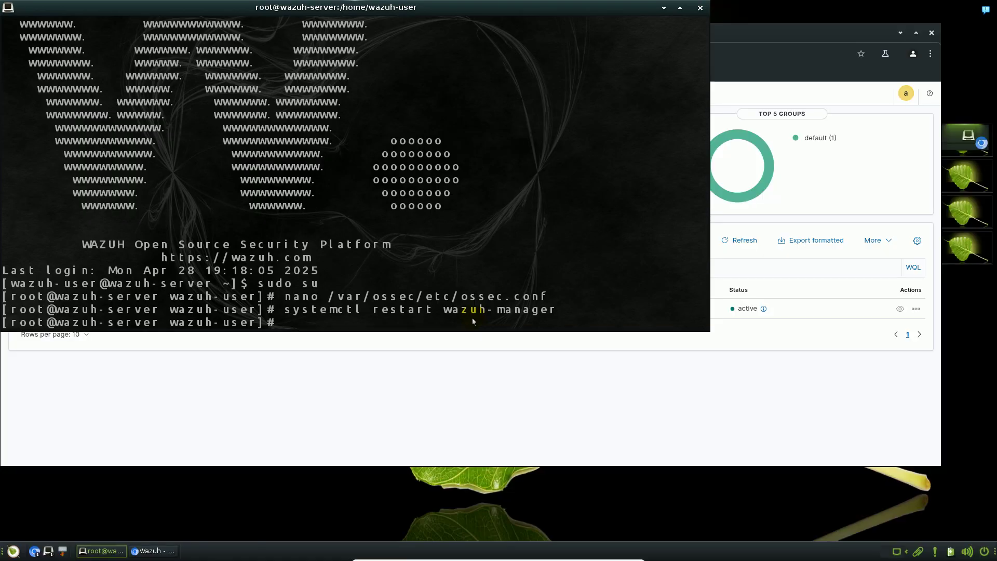
pyautogui.click(345, 370)
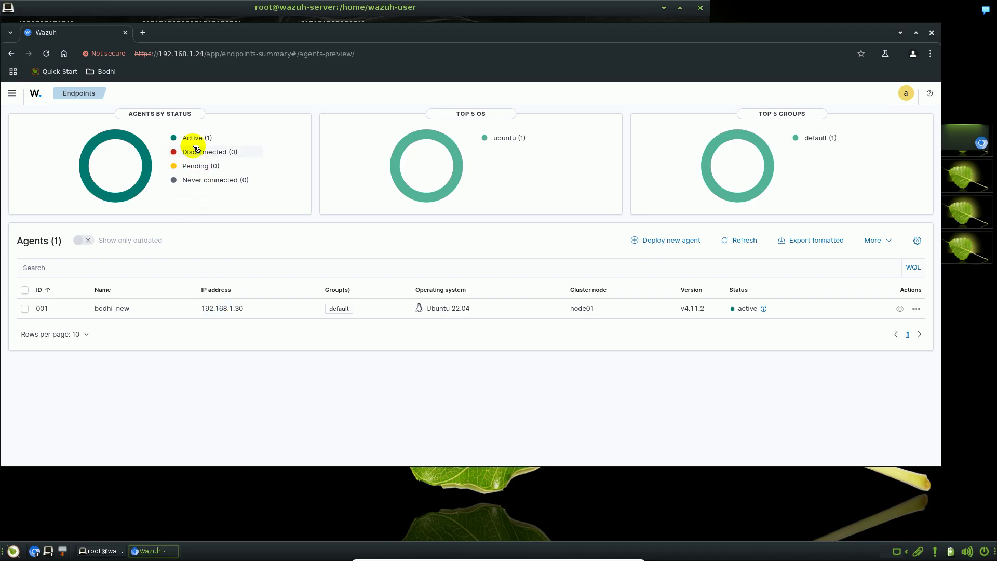
pyautogui.click(193, 141)
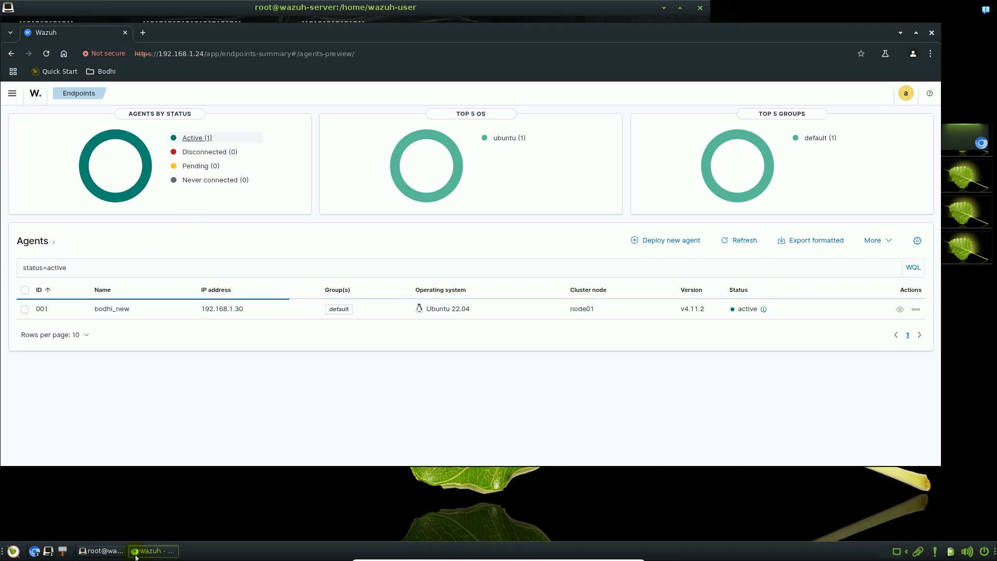
pyautogui.hotkey('alt', 'Tab')
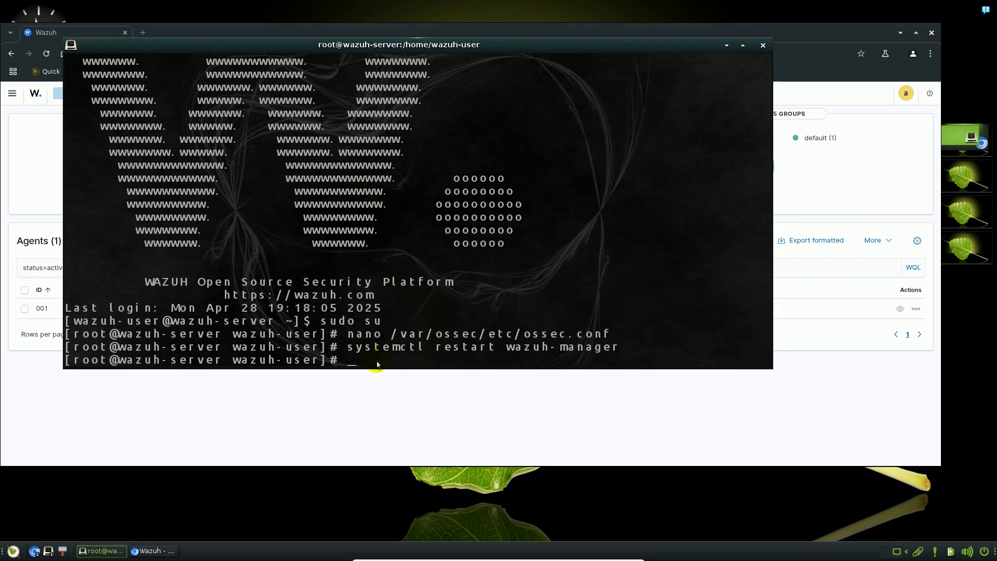
pyautogui.write('ssh ')
pyautogui.write('wazuh-')
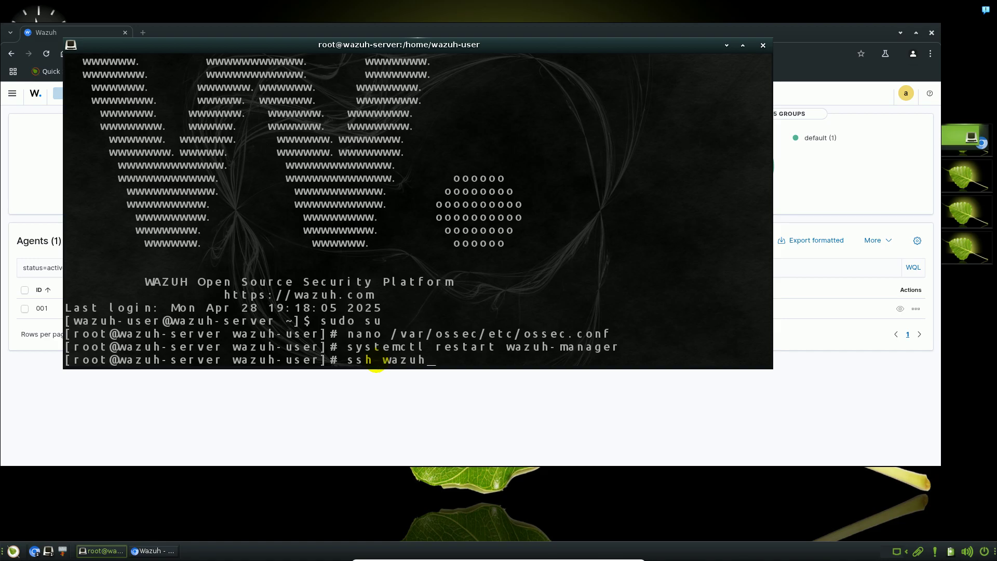
pyautogui.write('user@')
pyautogui.write('192.168.1.')
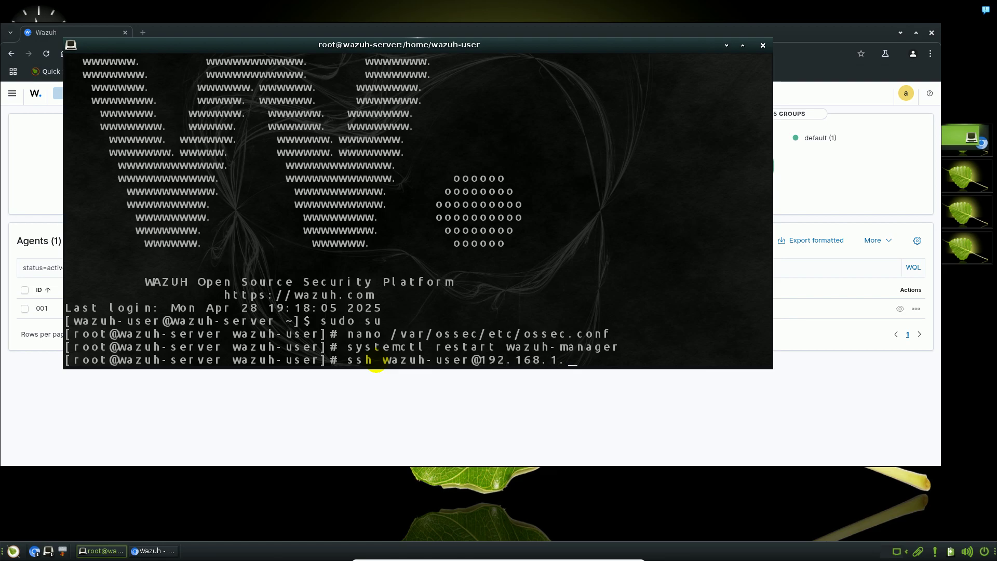
pyautogui.write('24')
pyautogui.press('Return')
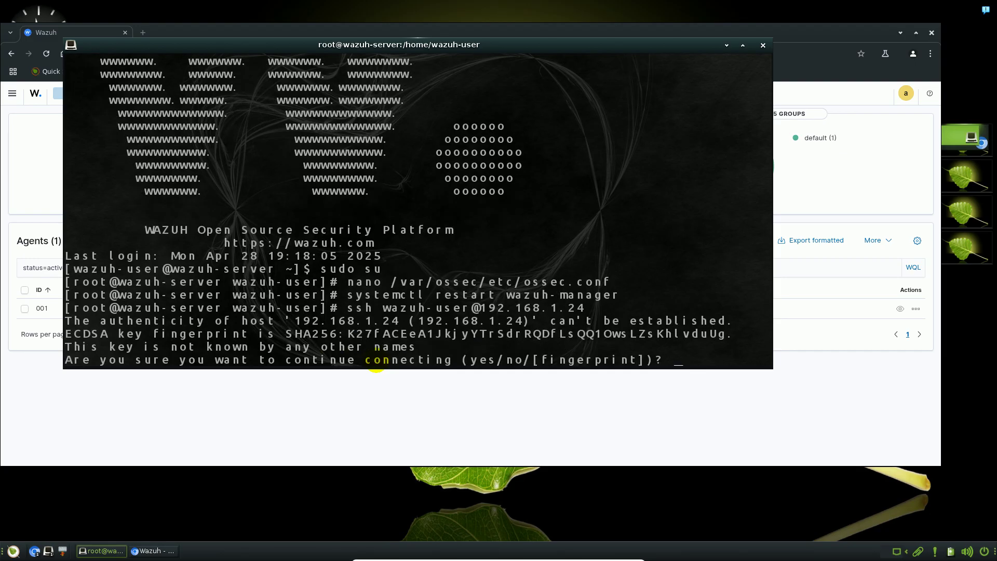
pyautogui.write('yes')
pyautogui.press('Return')
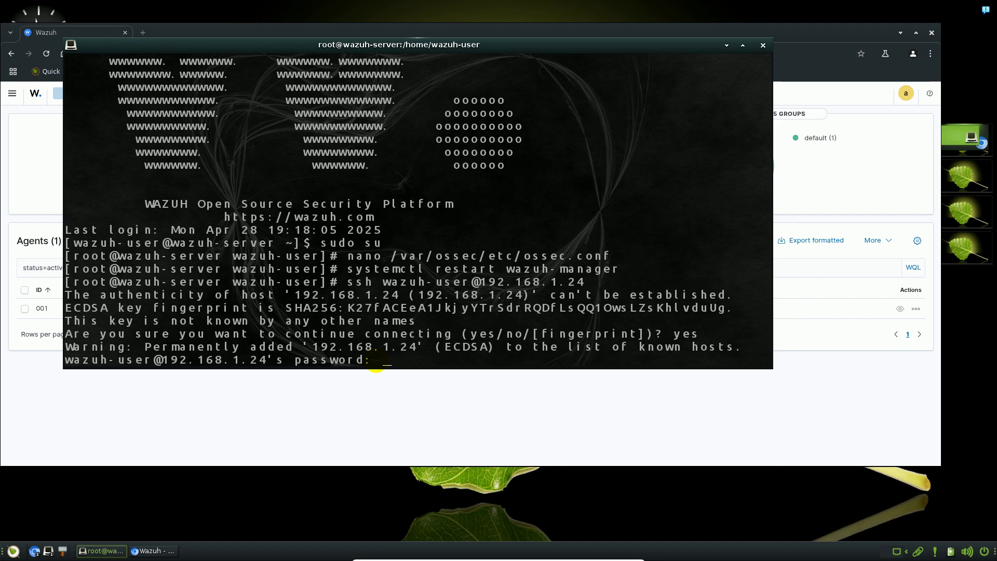
pyautogui.press('Return')
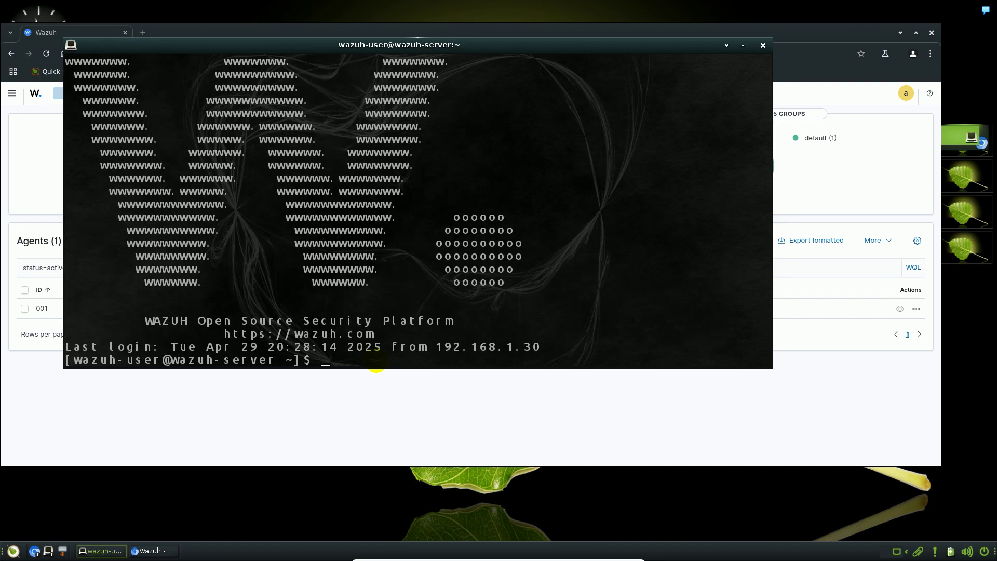
pyautogui.write('ifconfig')
pyautogui.press('Return')
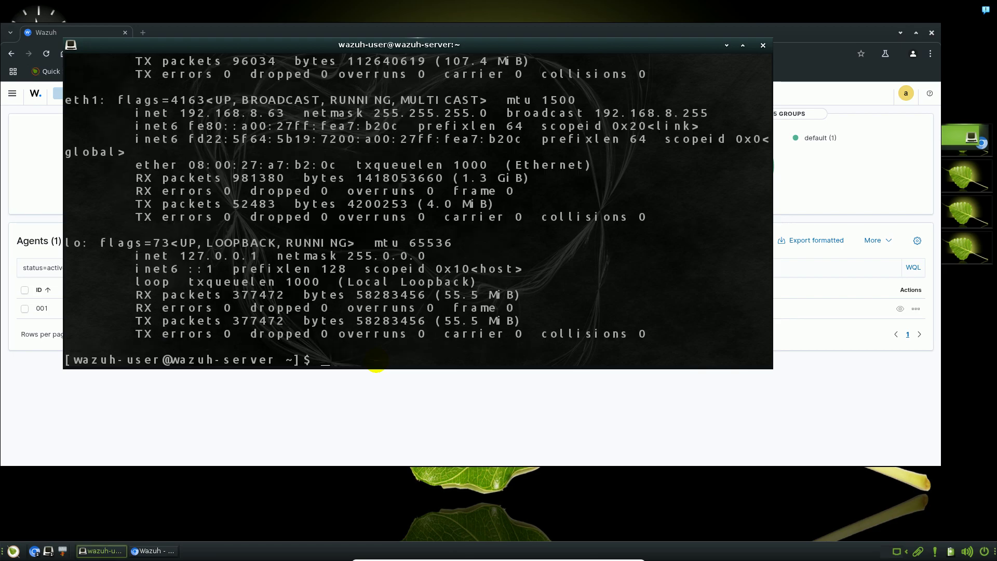
pyautogui.scroll(2, 286, 218)
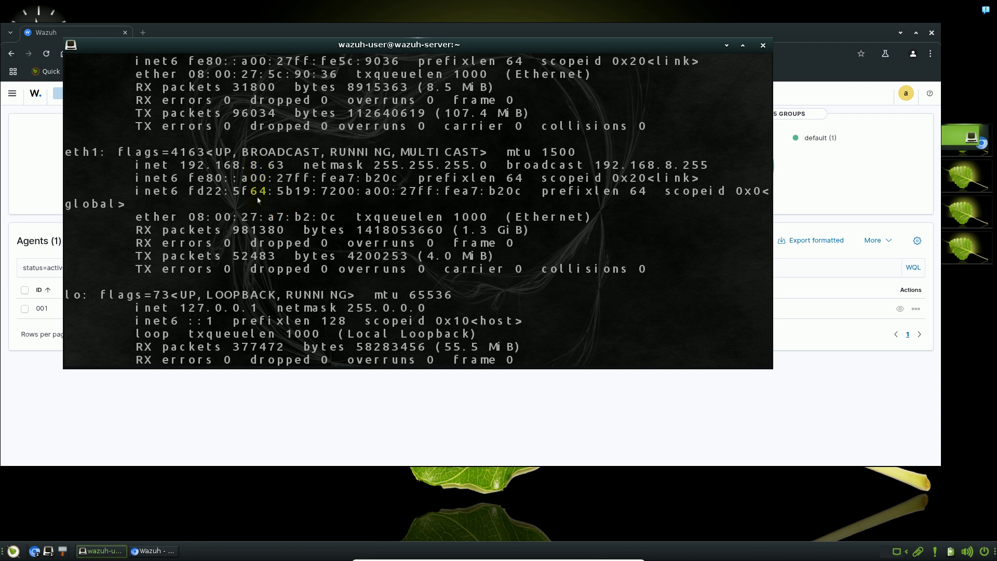
pyautogui.scroll(5, 257, 200)
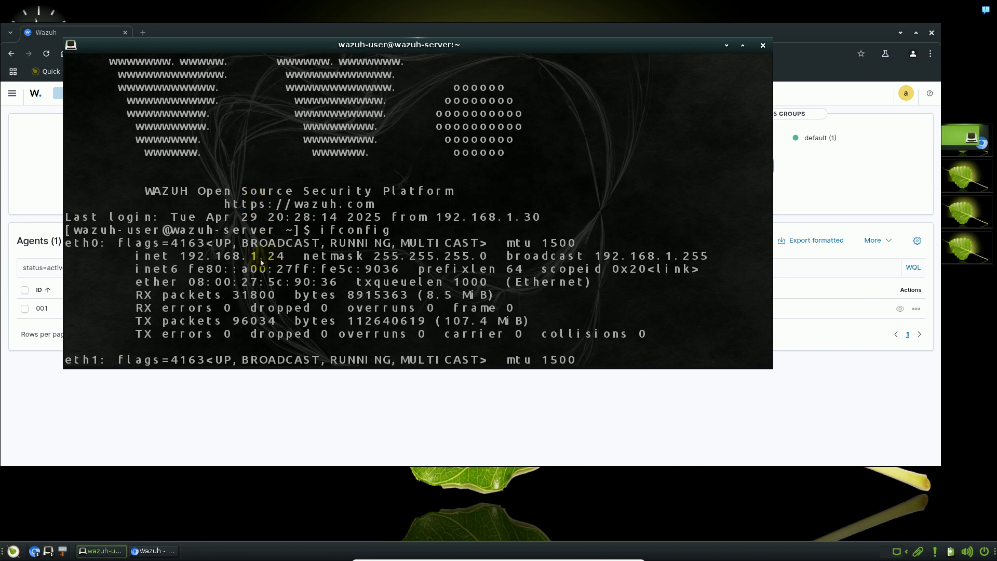
pyautogui.moveTo(216, 256); pyautogui.dragTo(285, 256)
pyautogui.scroll(-4, 283, 263)
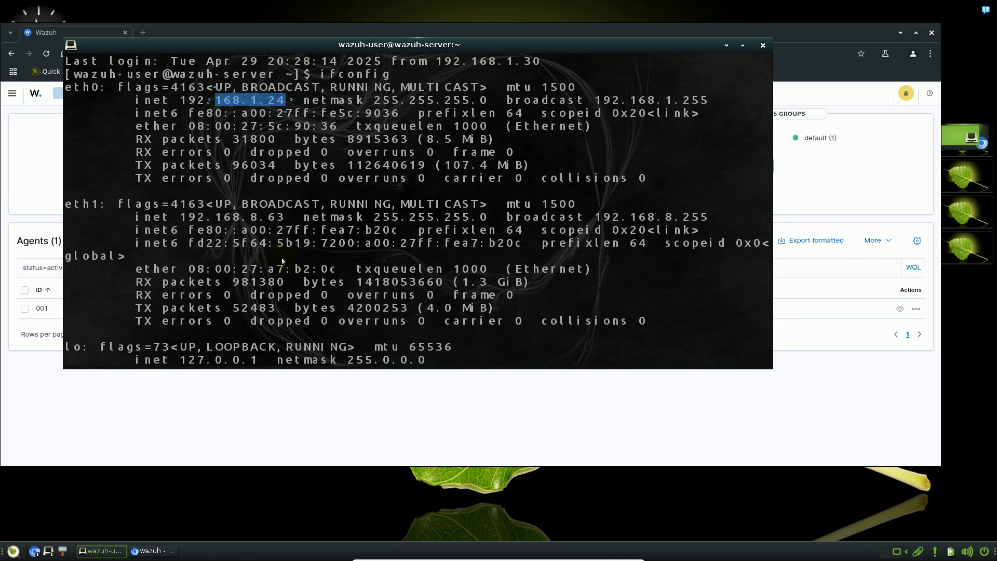
pyautogui.scroll(-2, 282, 261)
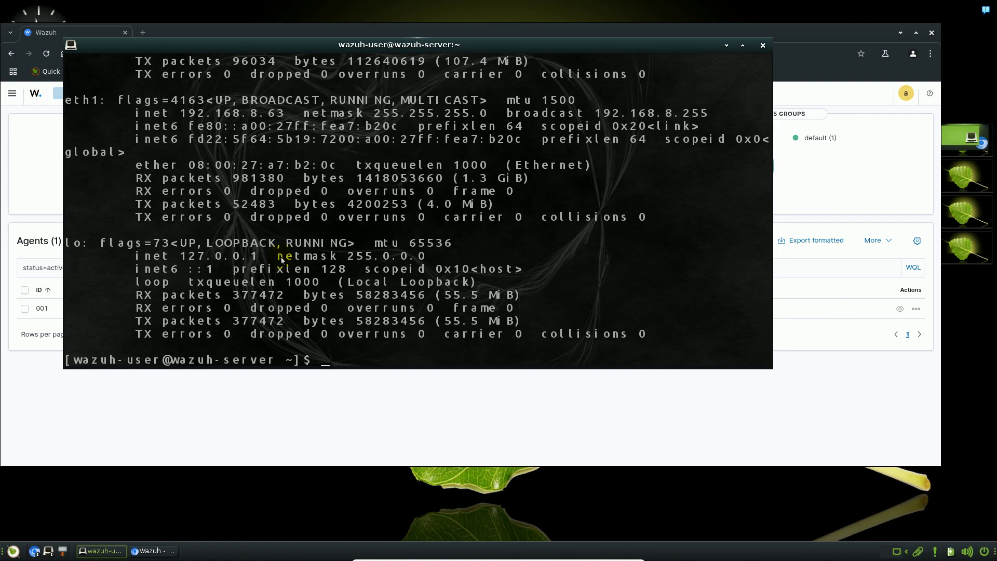
pyautogui.click(262, 406)
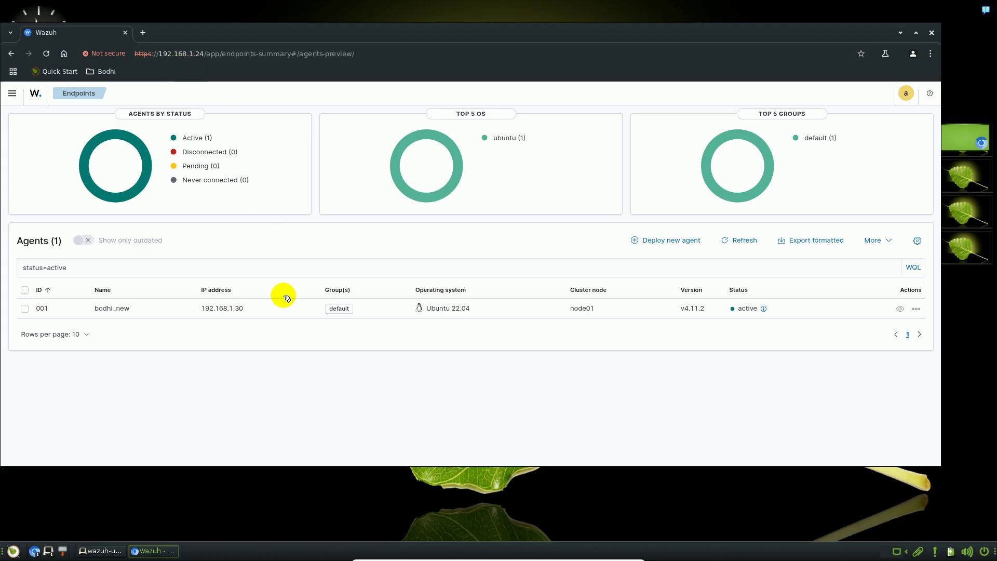
# Bring the remote Wazuh server terminal forward, then take the VM out of full-screen.
pyautogui.click(113, 552)
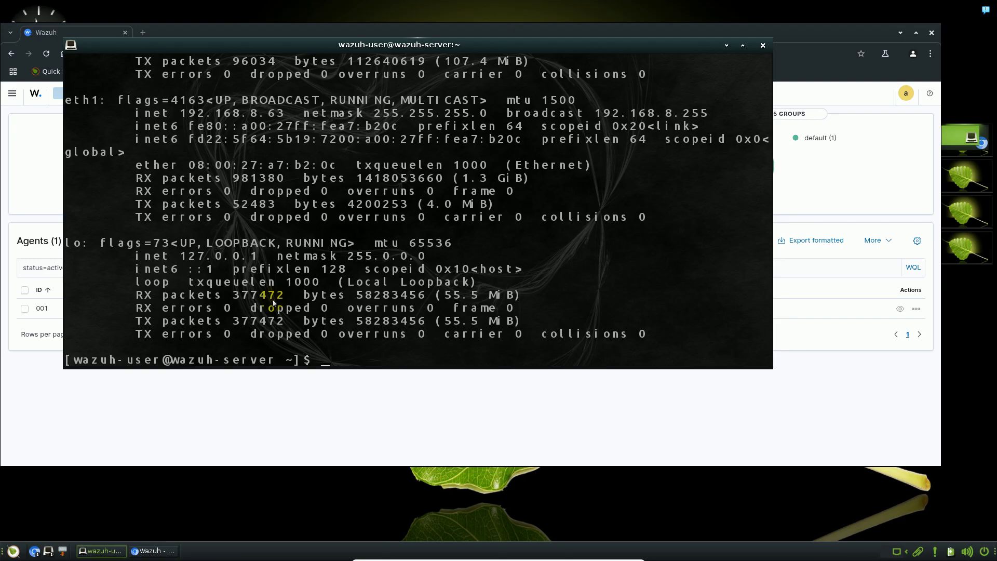
pyautogui.scroll(3, 274, 302)
pyautogui.scroll(-3, 272, 302)
pyautogui.click(623, 555)
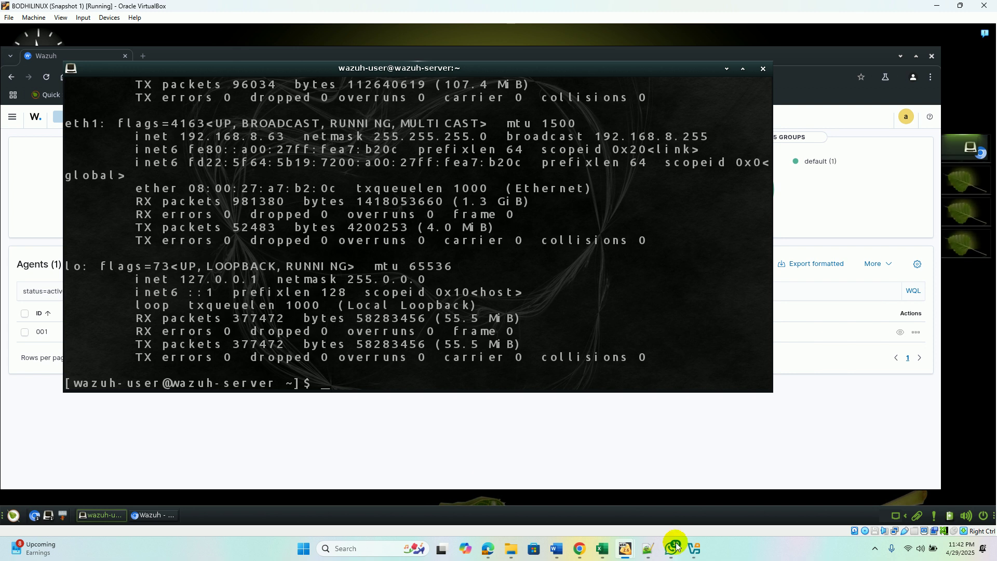
pyautogui.moveTo(488, 548)
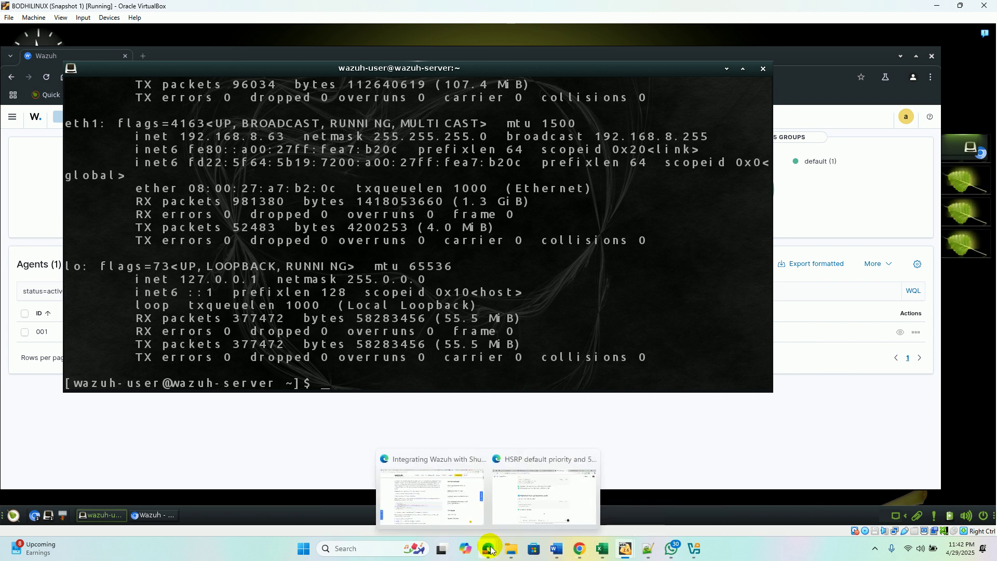
# Reread the Wazuh–Shuffle blog zoomed in, then close the leftover Shuffle tab.
pyautogui.click(440, 496)
pyautogui.moveTo(311, 322)
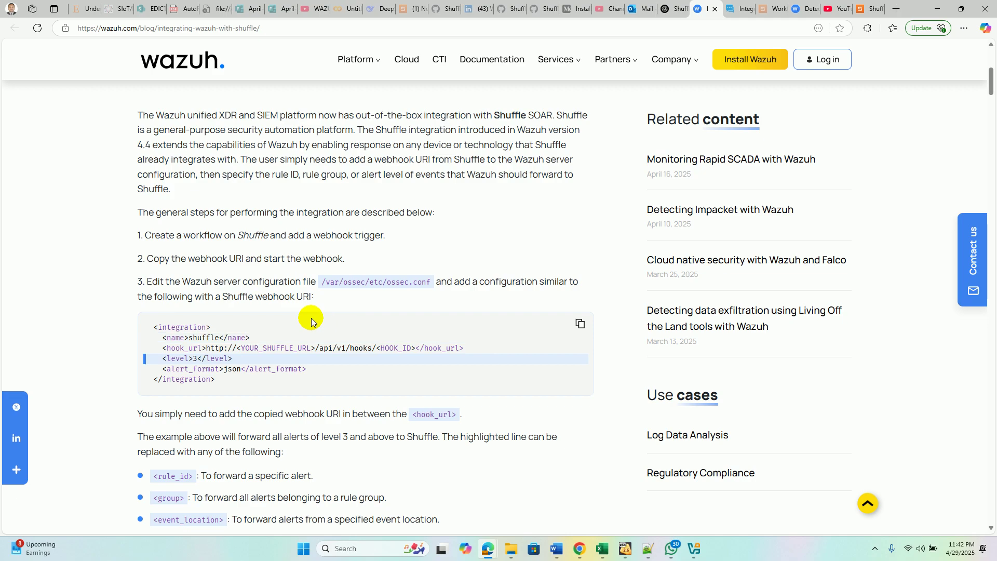
pyautogui.scroll(-2, 311, 318)
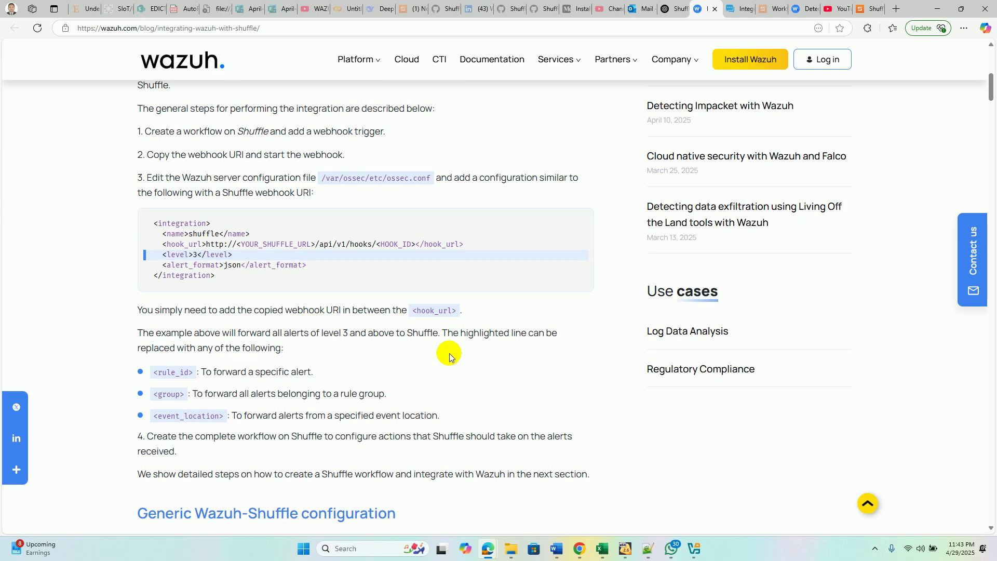
pyautogui.hotkey('ctrl', '+')
pyautogui.hotkey('ctrl', '+')
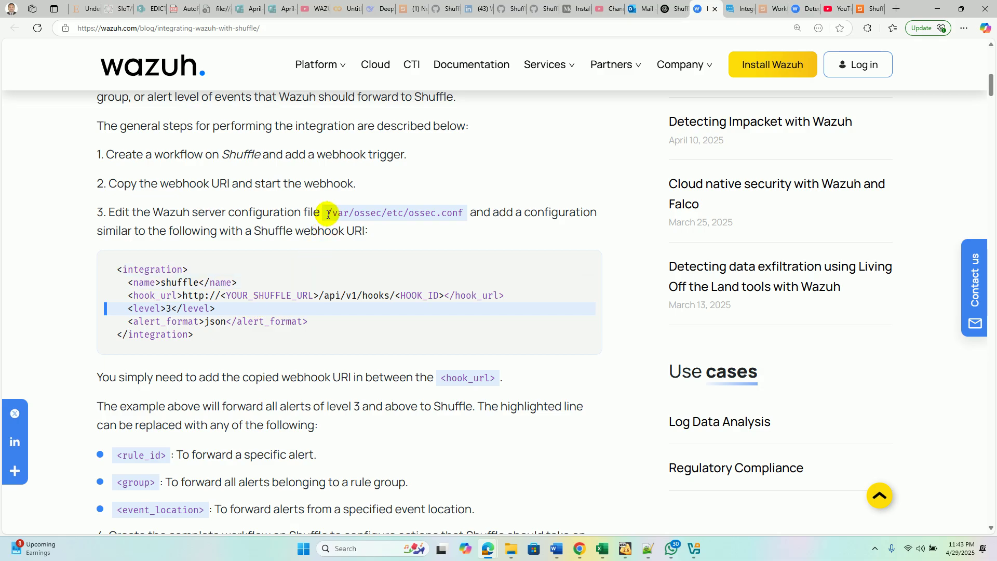
pyautogui.click(863, 9)
pyautogui.click(879, 9)
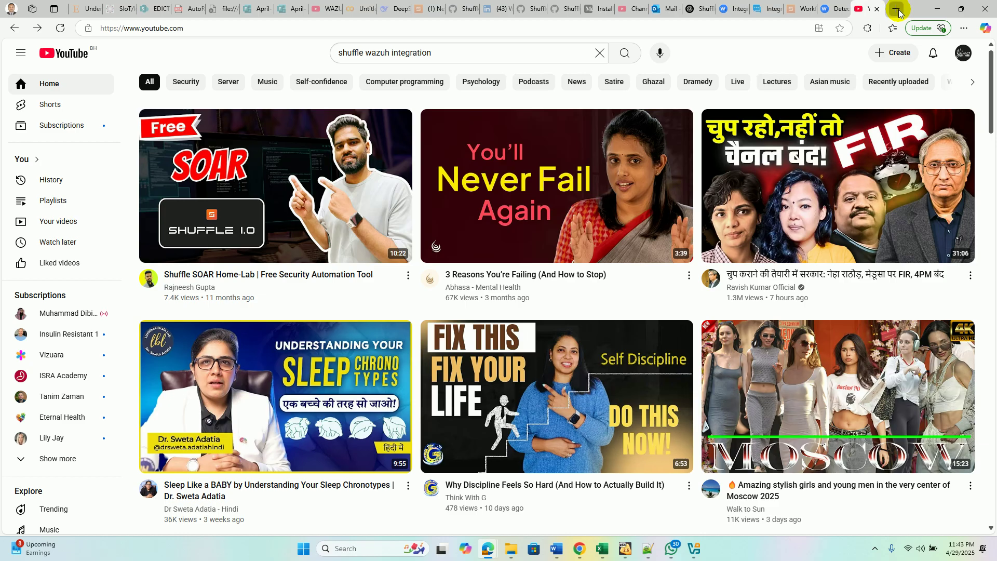
# Open a new Edge tab and enter shuffler.io in the address bar.
pyautogui.click(896, 9)
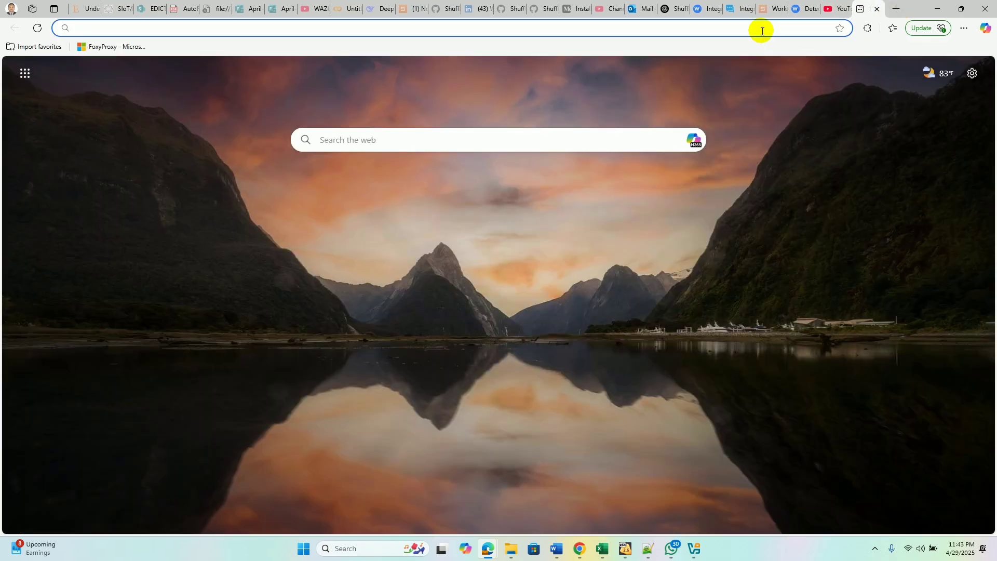
pyautogui.click(762, 30)
pyautogui.write('shu')
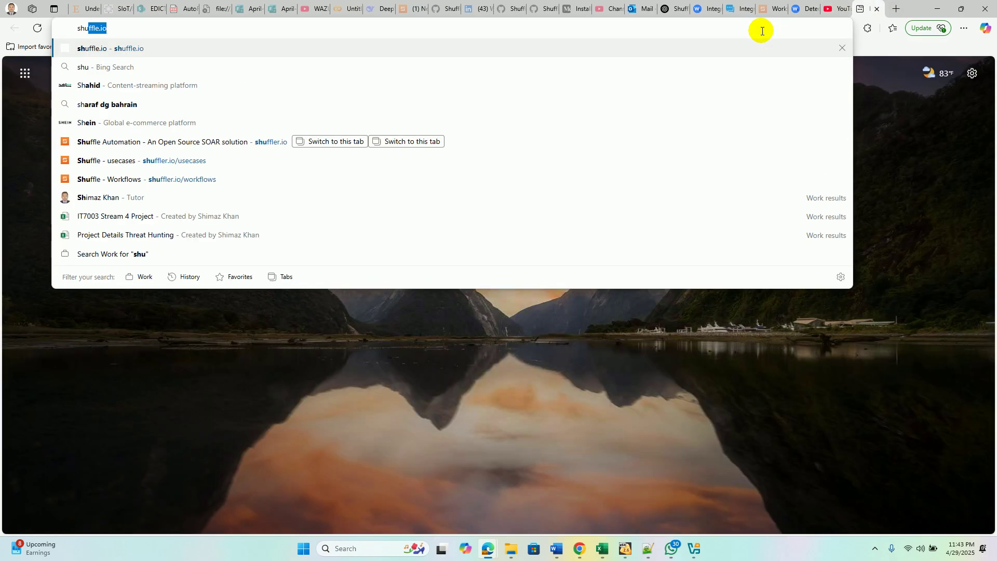
pyautogui.write('ffler.io')
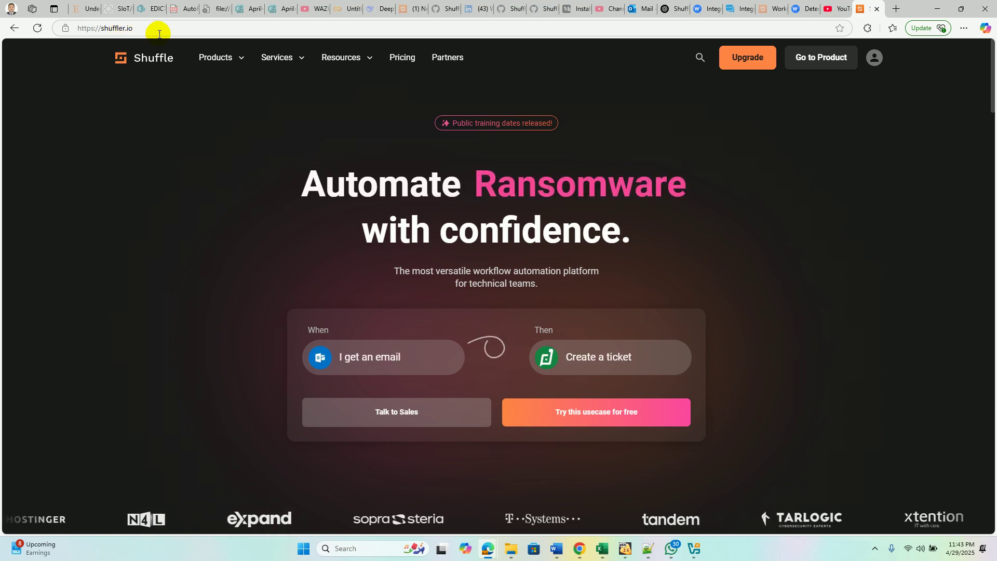
# Look through the shuffler.io Services menu, then choose 'Try this usecase for free'.
pyautogui.click(279, 59)
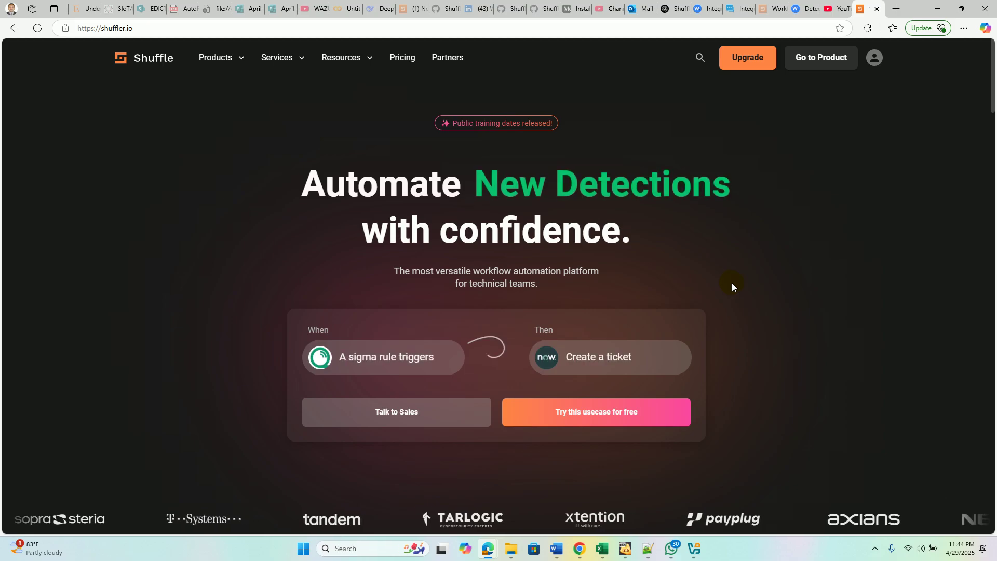
pyautogui.scroll(-3, 731, 286)
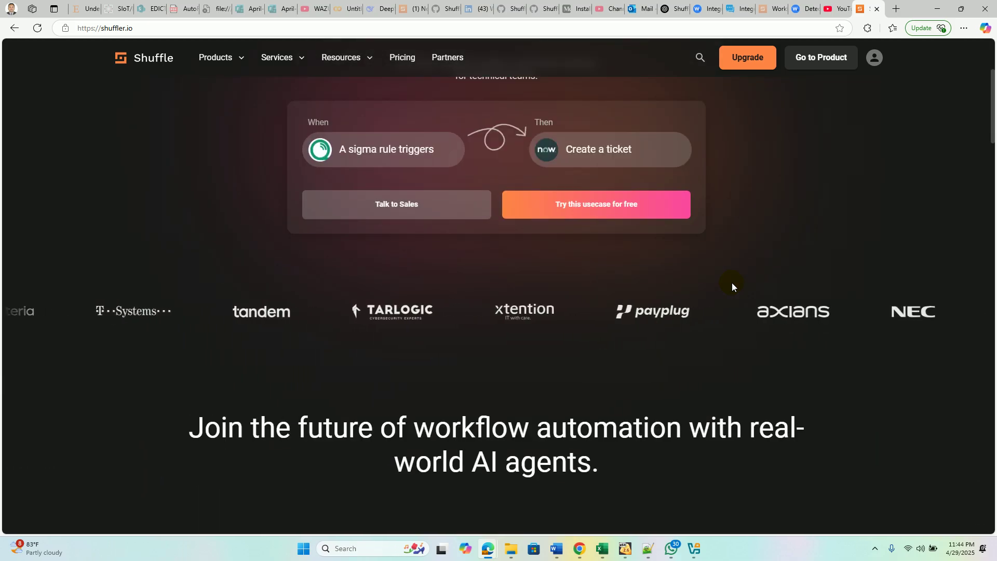
pyautogui.scroll(2, 731, 286)
pyautogui.scroll(1, 732, 287)
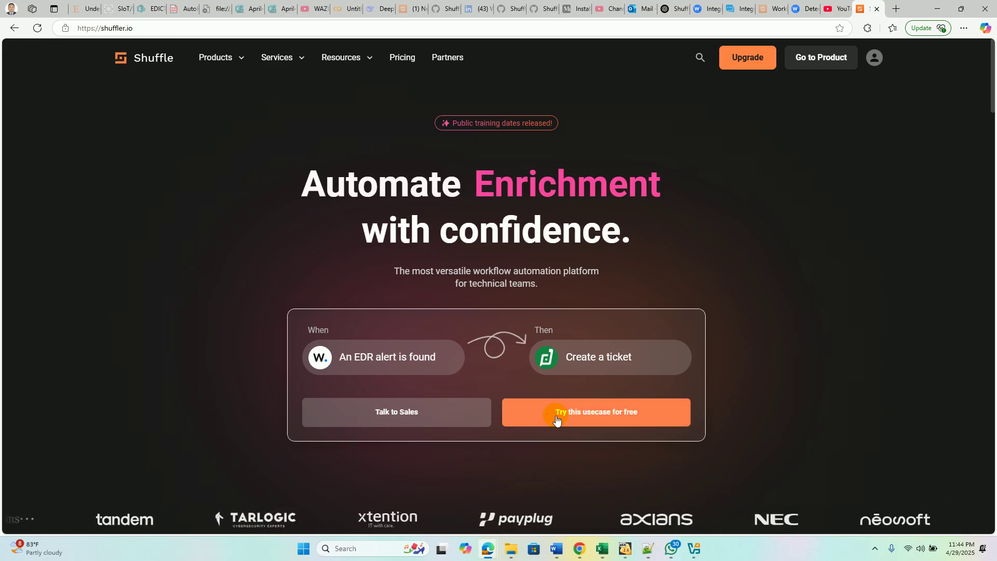
pyautogui.click(607, 419)
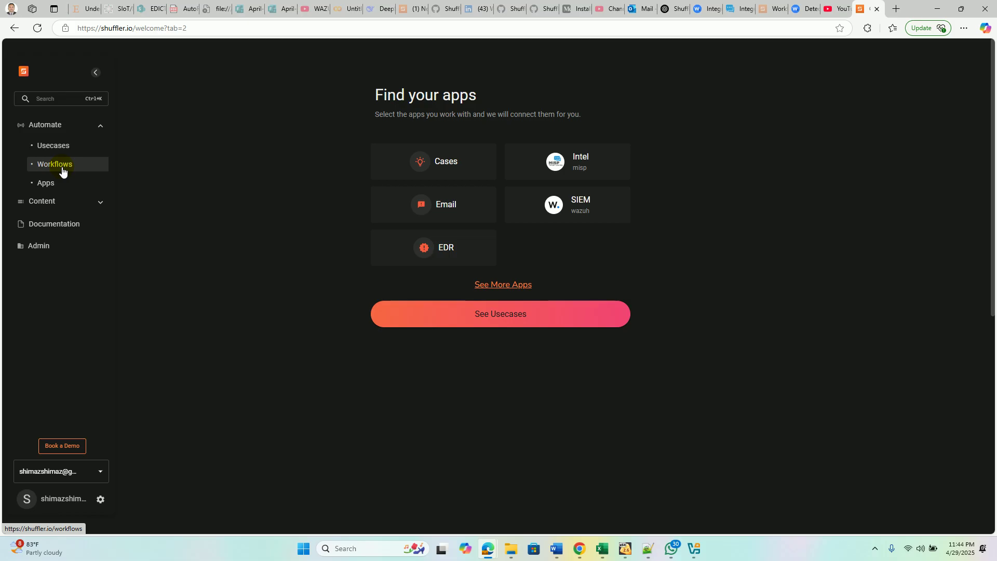
# From Workflows, create and save a workflow named WazuhIntegration using the name autofill.
pyautogui.click(63, 171)
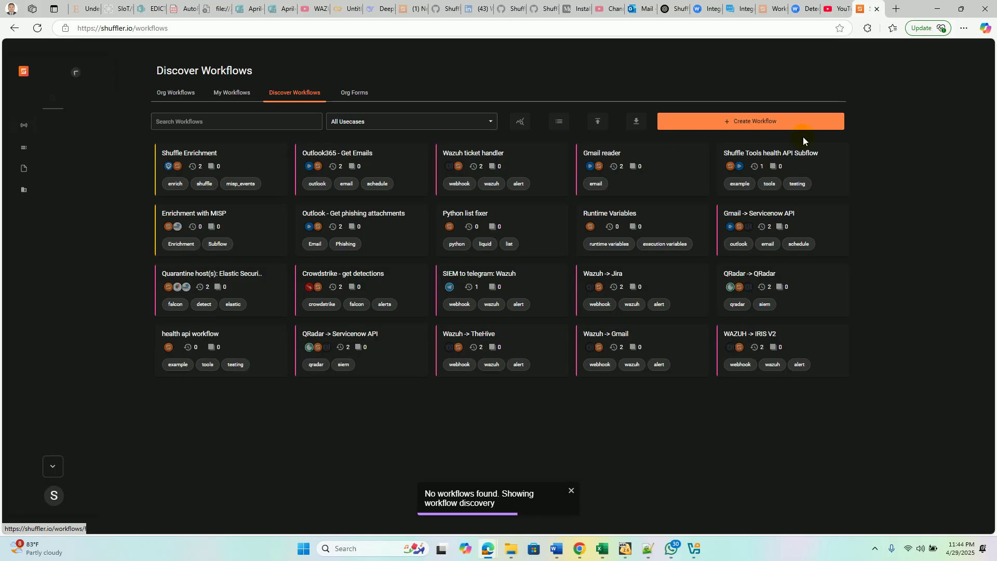
pyautogui.click(777, 125)
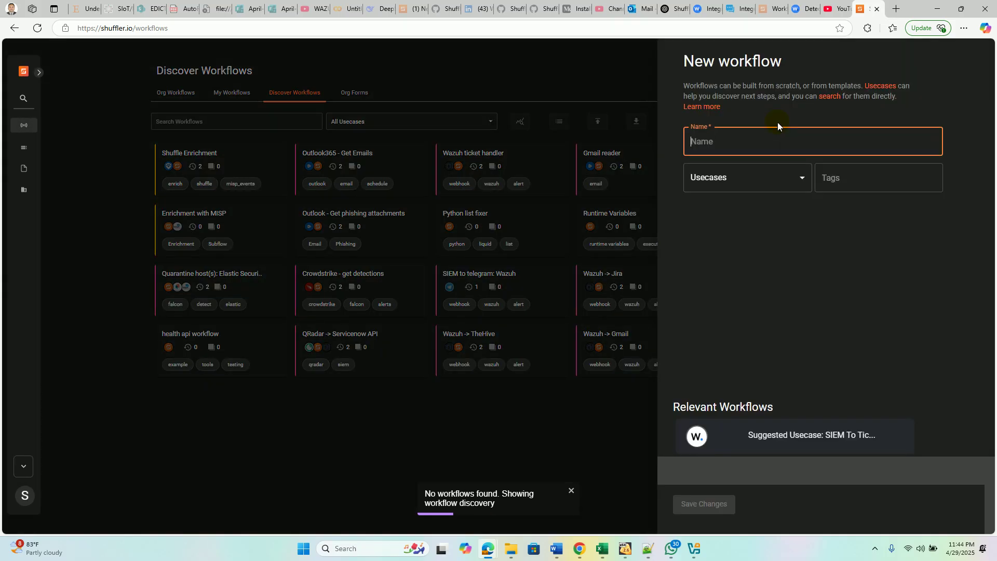
pyautogui.click(748, 143)
pyautogui.click(744, 184)
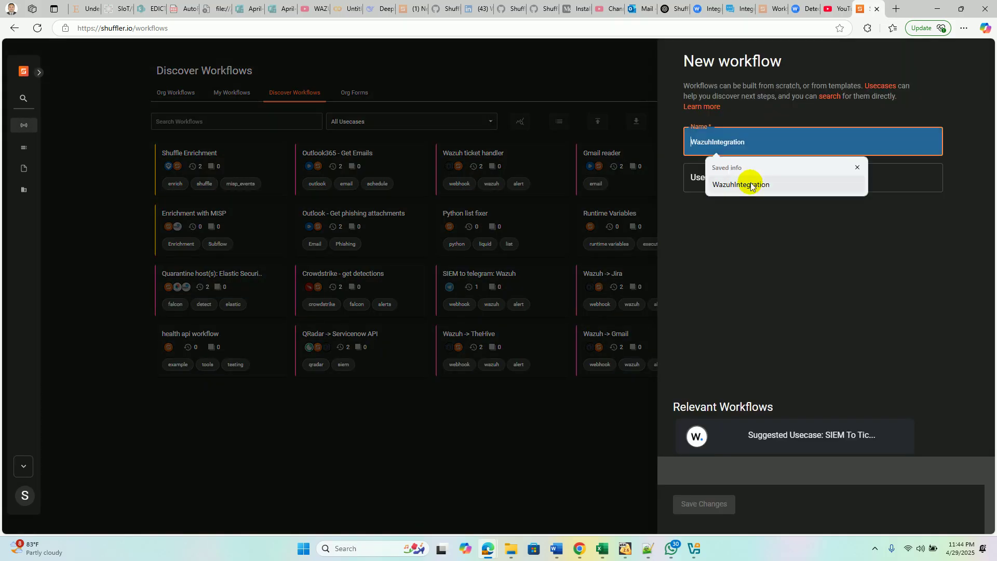
pyautogui.click(768, 149)
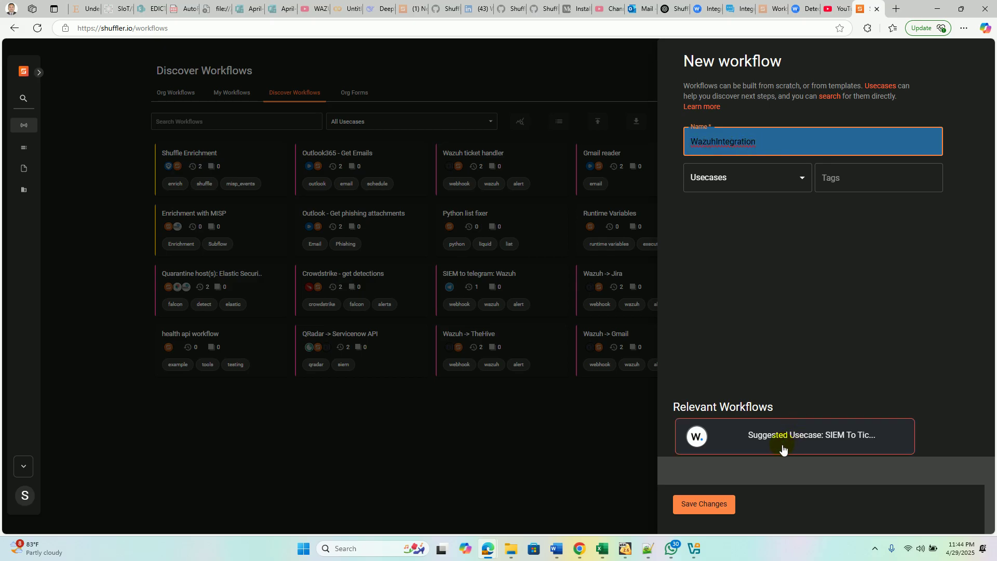
pyautogui.click(721, 504)
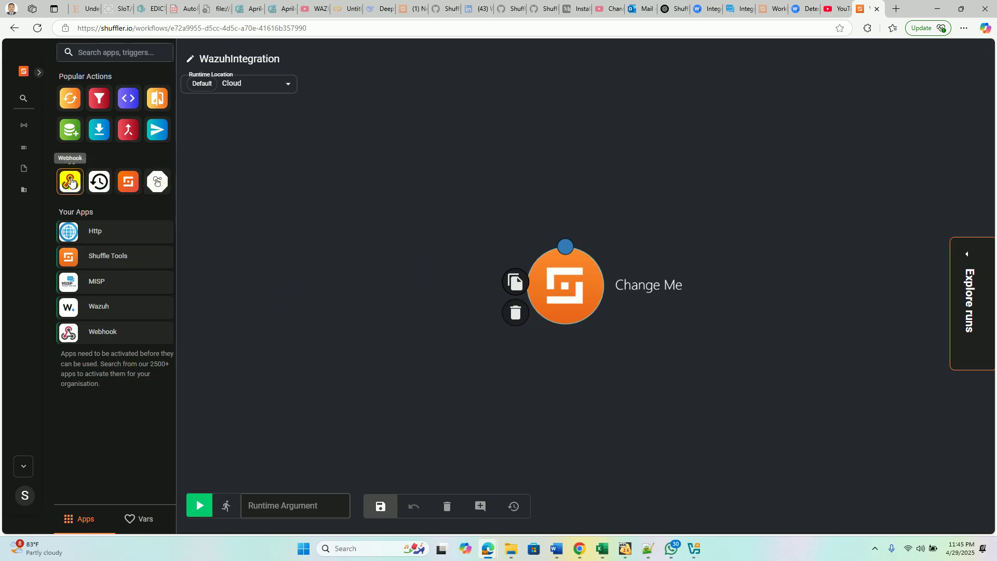
# Add a Webhook trigger to the canvas and rename the Change Me action to wazuh_log.
pyautogui.moveTo(70, 182); pyautogui.dragTo(415, 167)
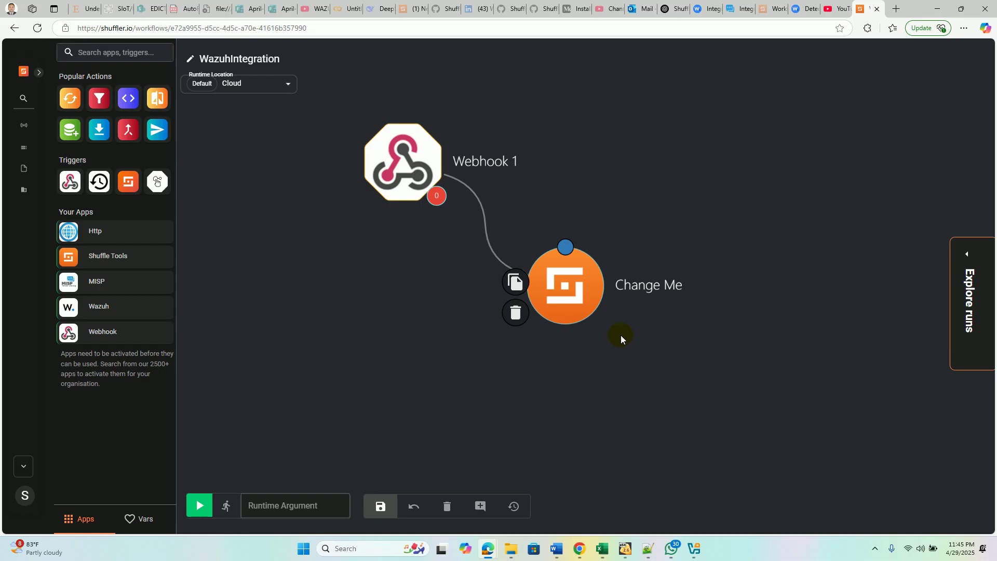
pyautogui.click(575, 290)
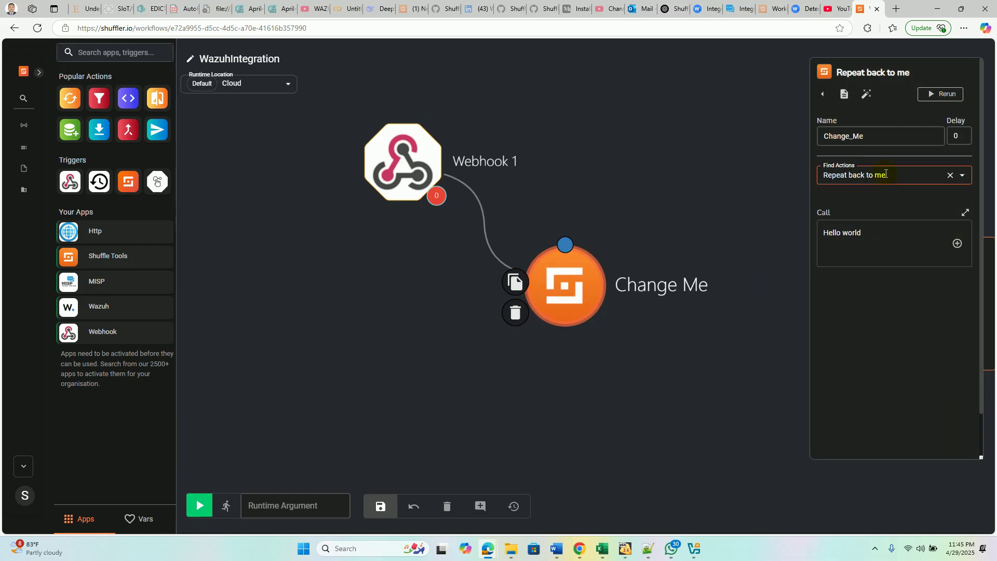
pyautogui.moveTo(870, 136); pyautogui.dragTo(805, 140)
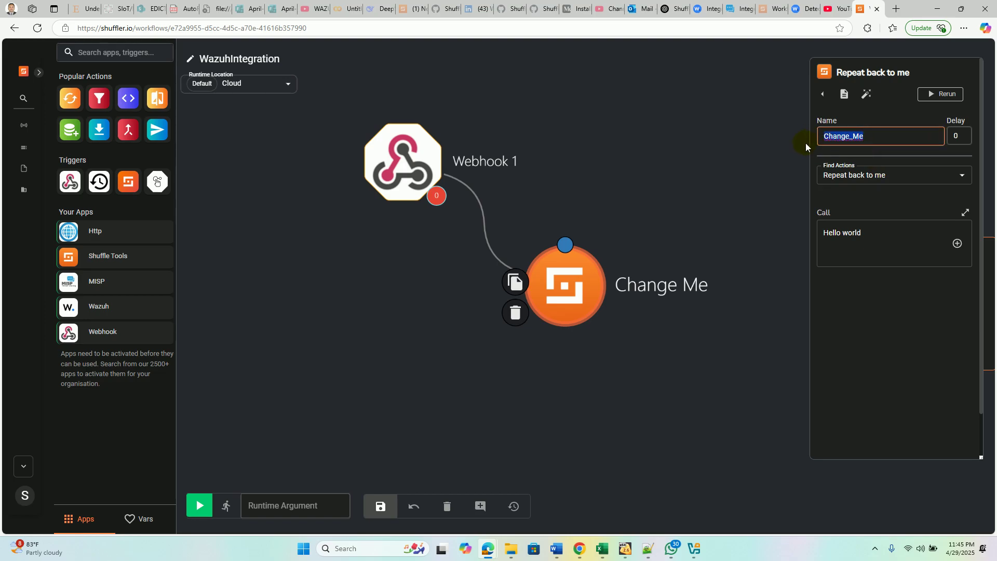
pyautogui.write('wa')
pyautogui.write('zuh_log')
# Replace the action's Hello world call with the Runtime Argument ($exec).
pyautogui.click(849, 233)
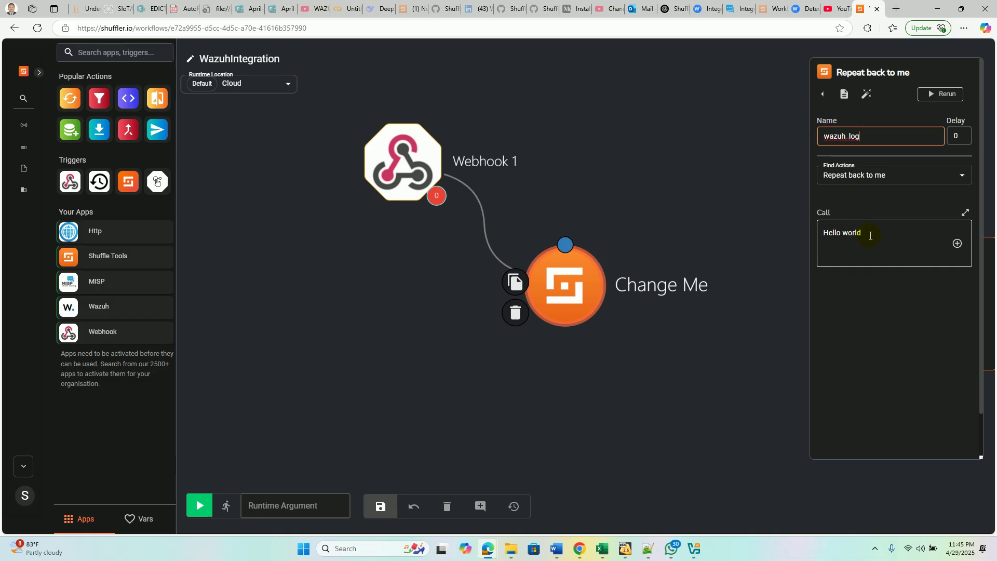
pyautogui.doubleClick(870, 233)
pyautogui.press('BackSpace')
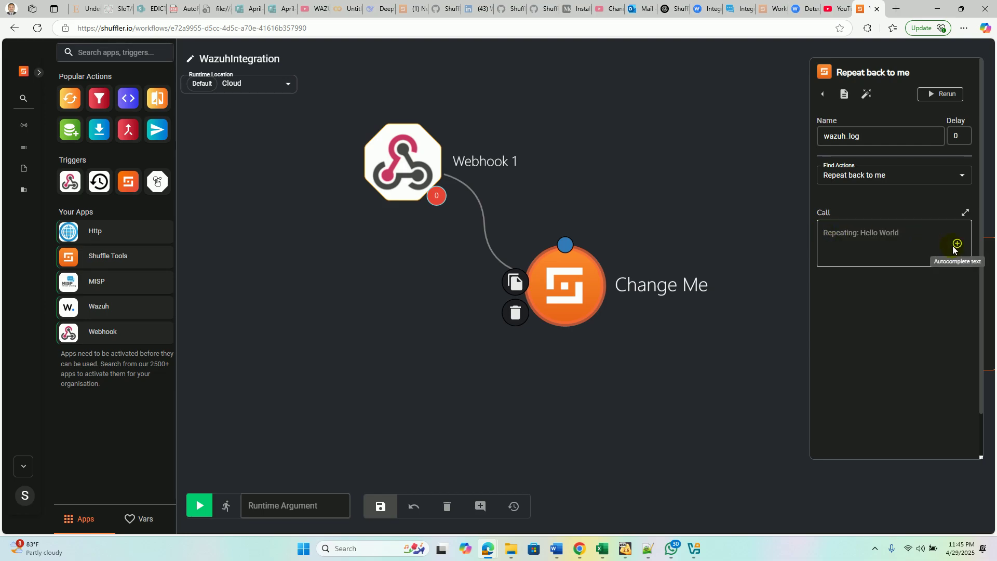
pyautogui.click(955, 244)
pyautogui.click(933, 263)
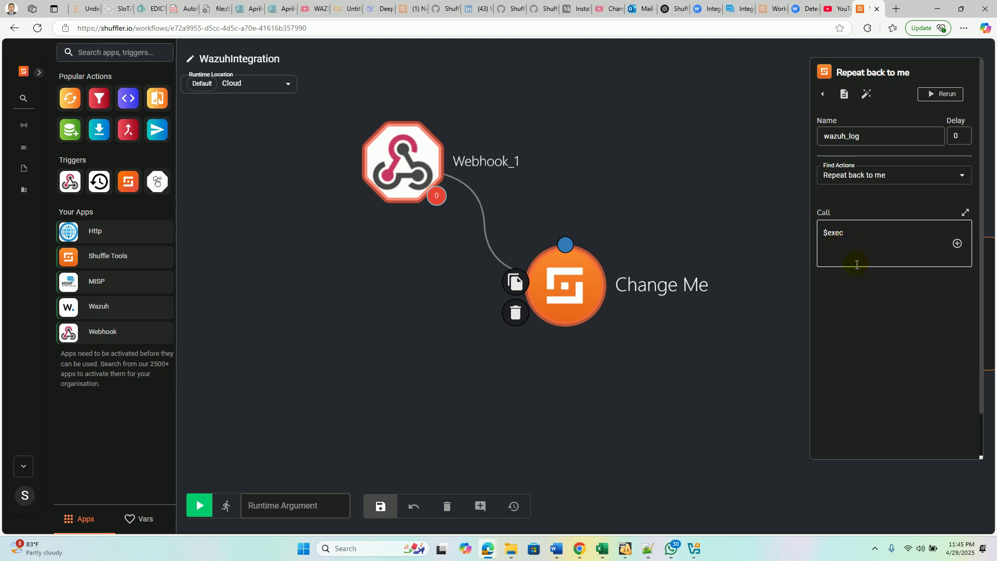
# Rename the Webhook_1 trigger to wazuhIntegration and copy its Webhook URI.
pyautogui.click(417, 181)
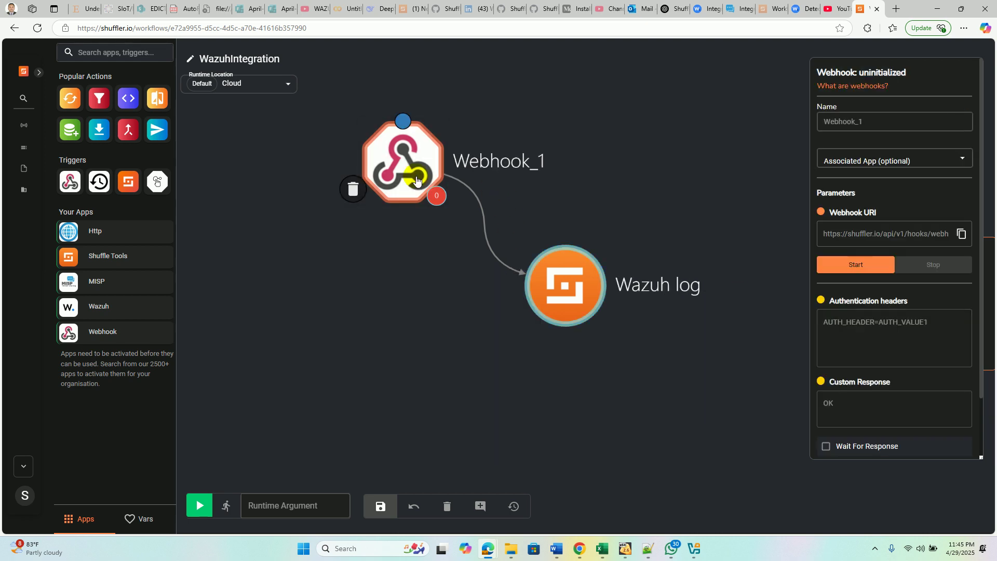
pyautogui.click(848, 117)
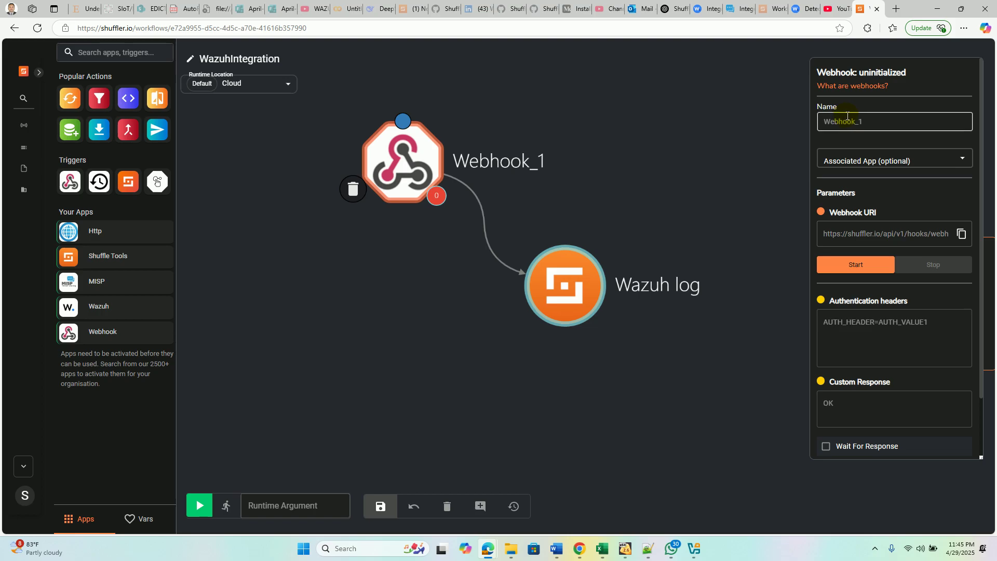
pyautogui.click(875, 120)
pyautogui.write('W')
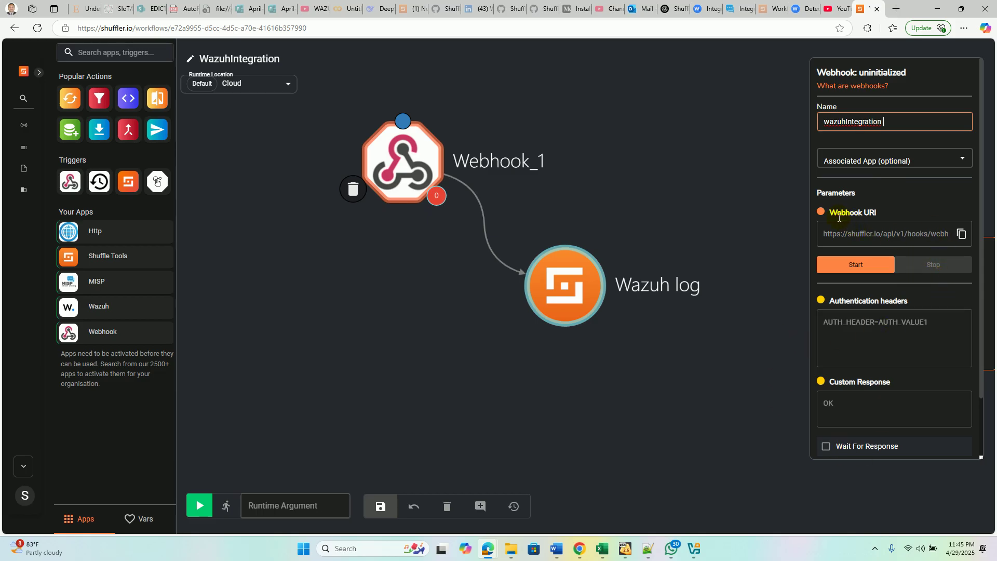
pyautogui.click(960, 235)
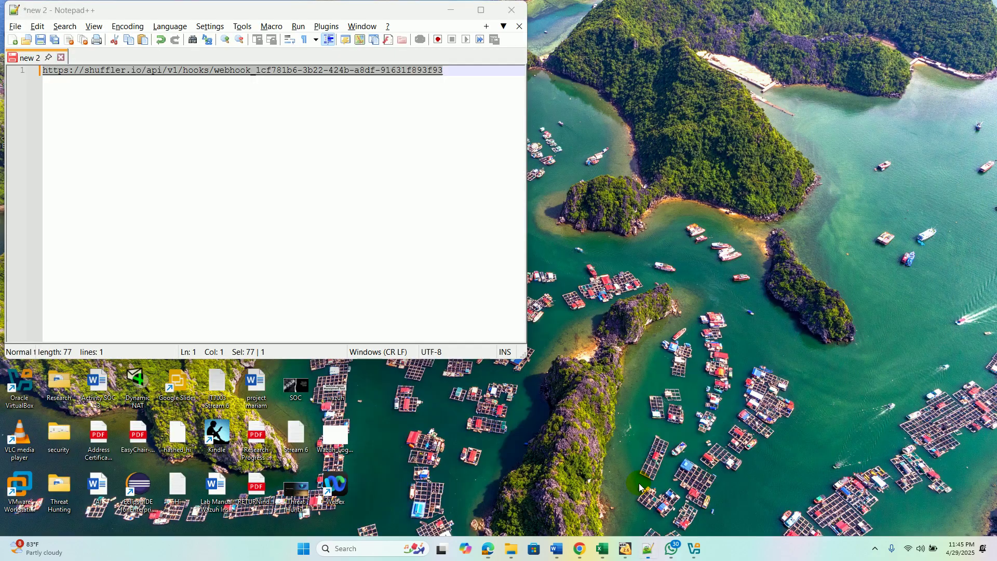
# Clear the Notepad++ note and paste the copied Shuffle webhook URL into it.
pyautogui.moveTo(646, 549)
pyautogui.click(646, 486)
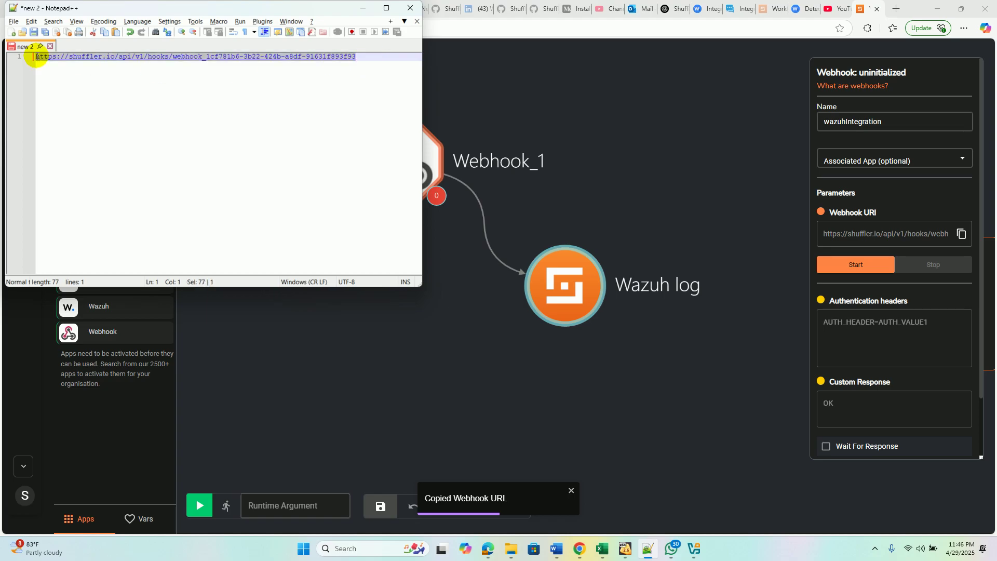
pyautogui.press('Delete')
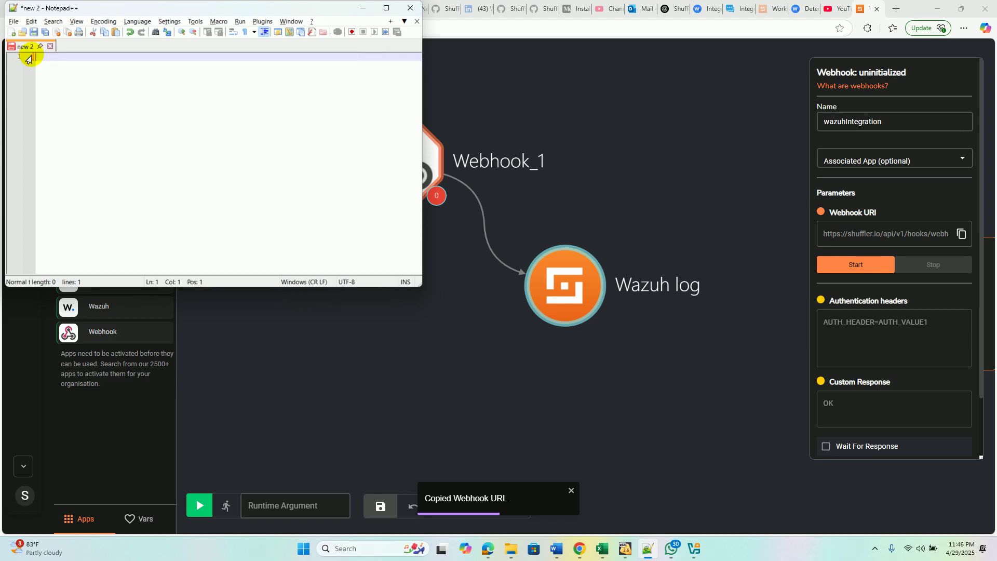
pyautogui.hotkey('ctrl', 'v')
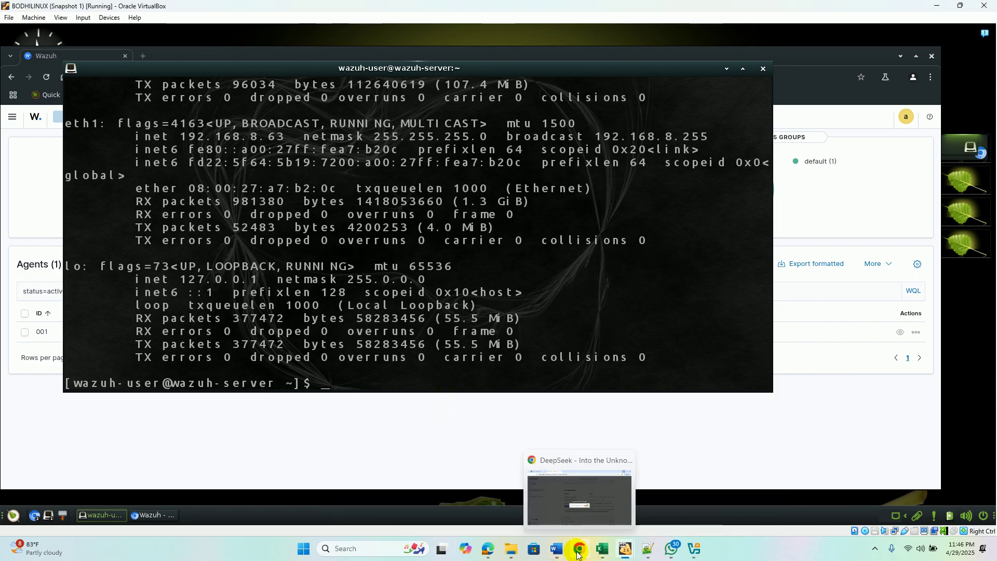
# Copy the /var/ossec/etc/ossec.conf path from the Wazuh–Shuffle integration article.
pyautogui.moveTo(488, 549)
pyautogui.click(440, 502)
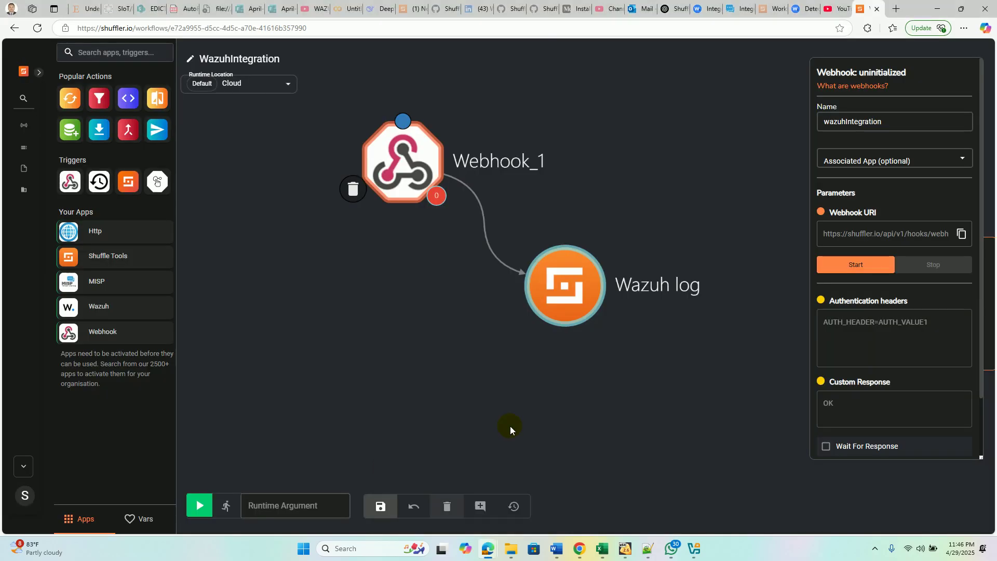
pyautogui.click(710, 7)
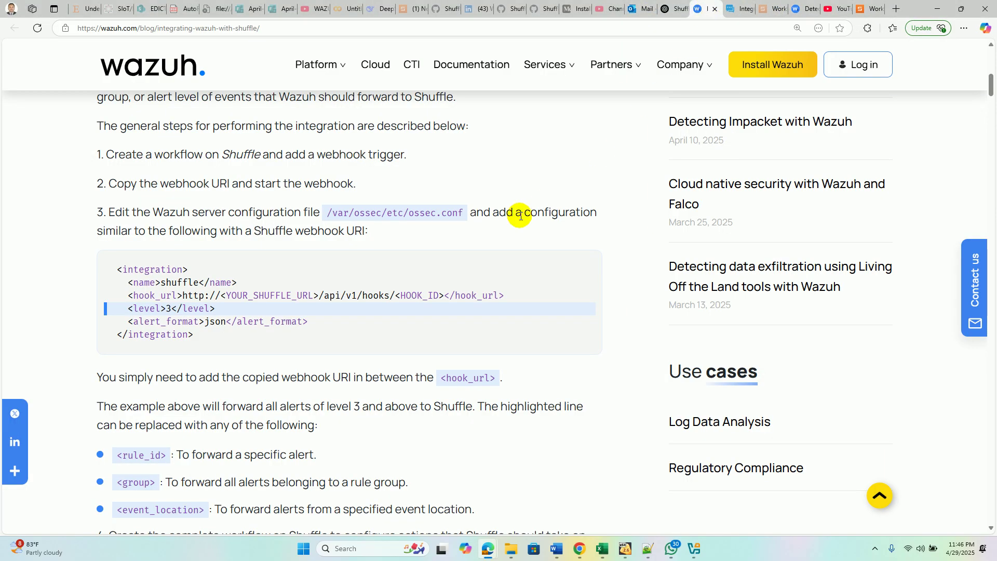
pyautogui.moveTo(465, 213); pyautogui.dragTo(327, 214)
pyautogui.rightClick(345, 218)
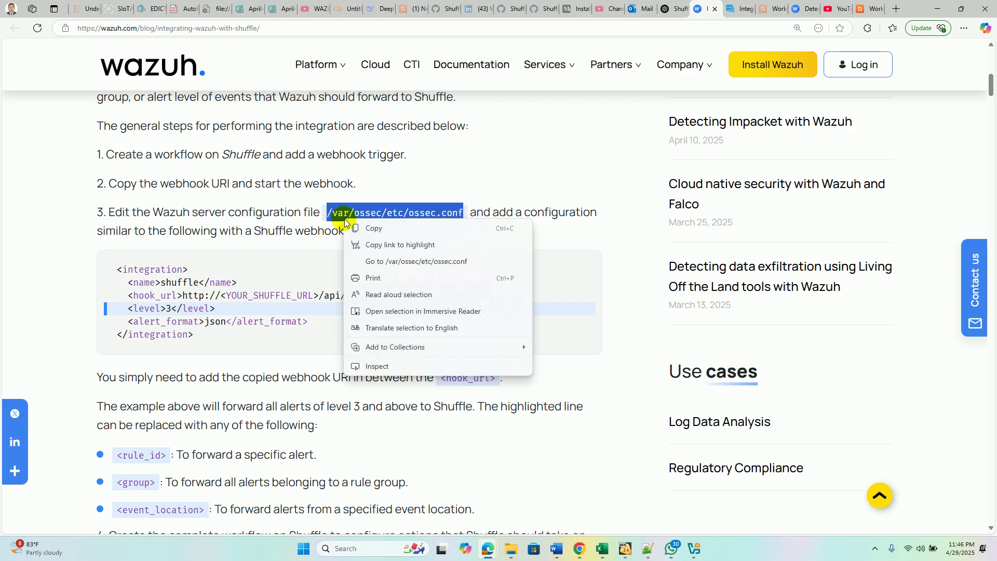
pyautogui.click(365, 226)
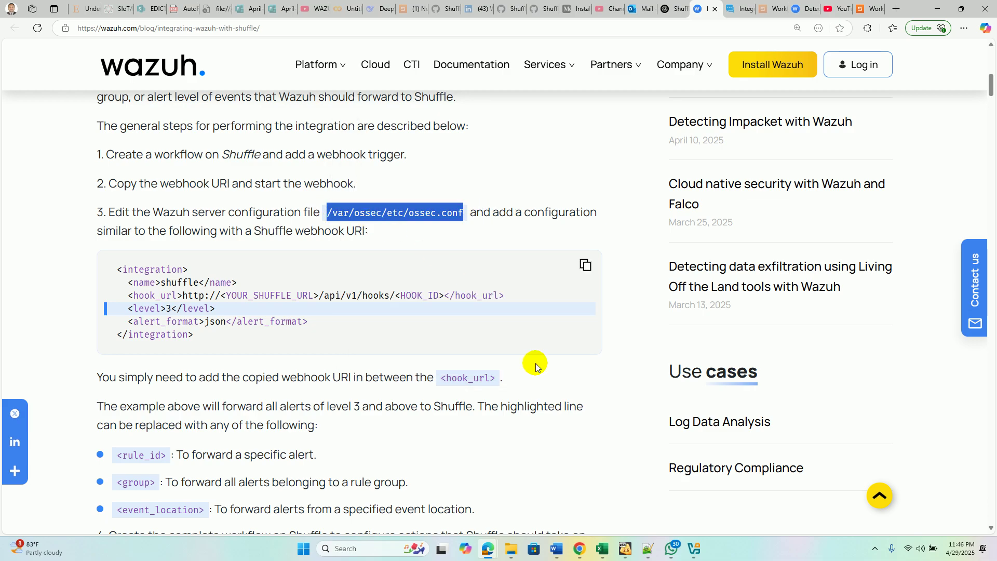
pyautogui.click(694, 548)
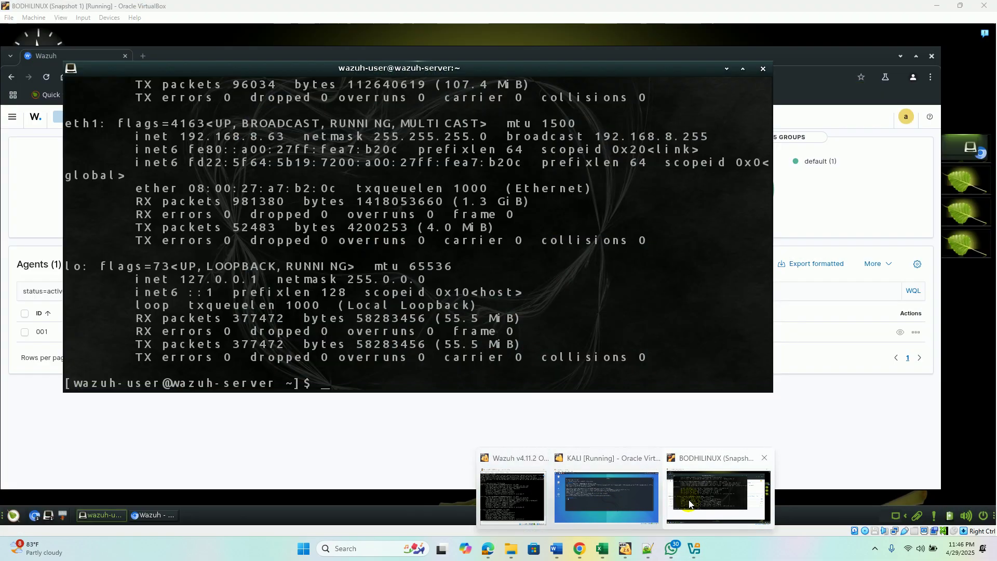
# Get a root shell with sudo su on the BODHILINUX VM and start a nano command.
pyautogui.click(689, 504)
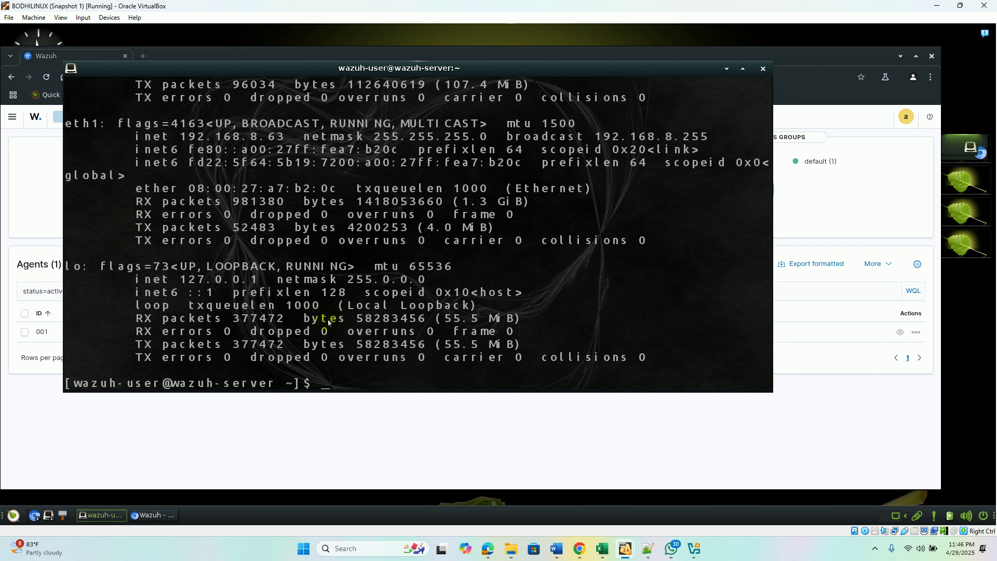
pyautogui.scroll(3, 328, 321)
pyautogui.scroll(-3, 328, 321)
pyautogui.write('do su')
pyautogui.press('Return')
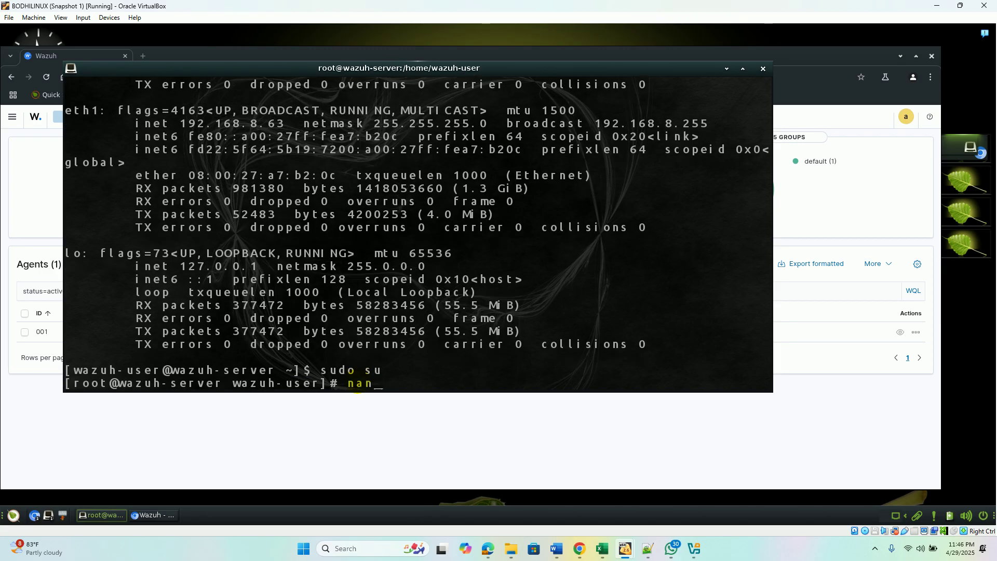
pyautogui.rightClick(412, 390)
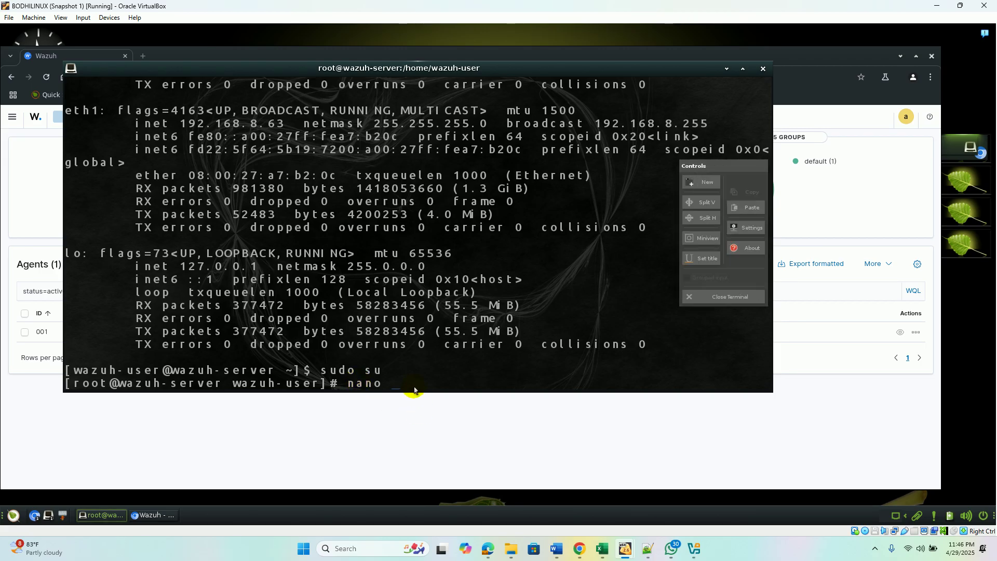
# Open /var/ossec/etc/ossec.conf in nano and move down through the configuration.
pyautogui.click(744, 207)
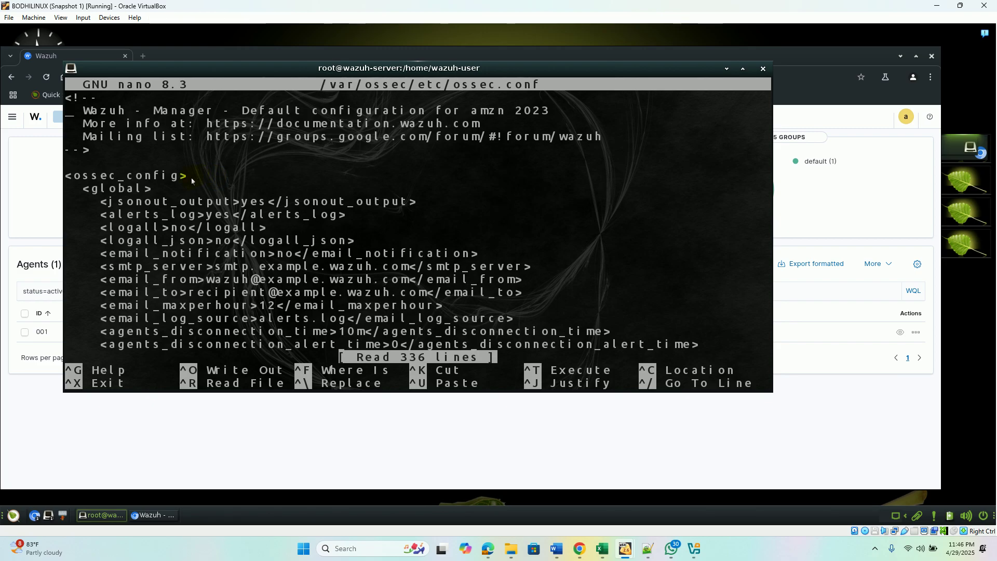
pyautogui.moveTo(312, 176); pyautogui.dragTo(68, 181)
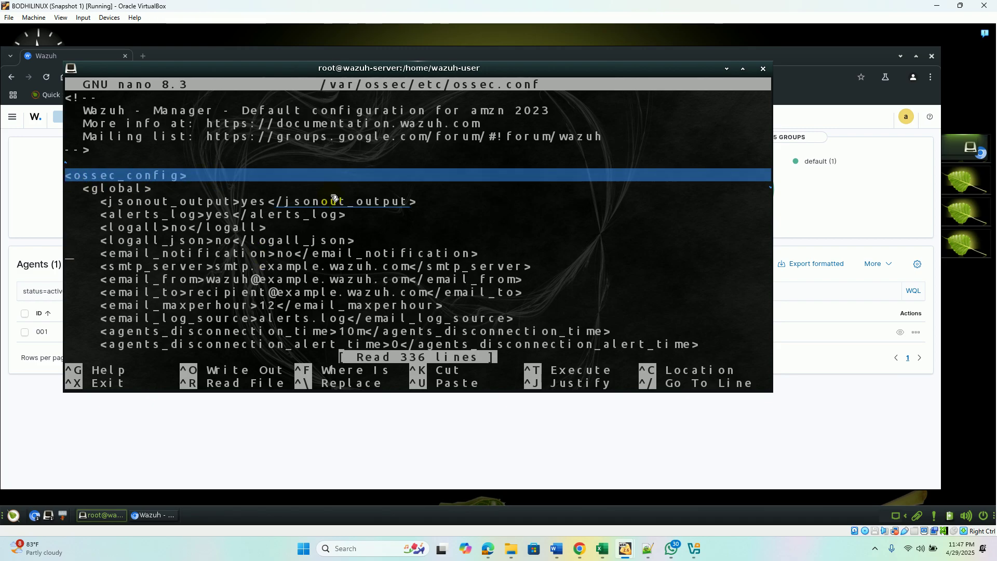
pyautogui.press('Down')
pyautogui.press('Down')
pyautogui.press('Down')
pyautogui.press('Down')
pyautogui.press('Down')
pyautogui.press('Down')
pyautogui.press('Down')
pyautogui.press('Down')
pyautogui.press('Down')
pyautogui.press('Down')
pyautogui.press('Down')
pyautogui.press('Down')
pyautogui.press('Down')
pyautogui.press('Down')
pyautogui.press('Down')
pyautogui.press('Down')
pyautogui.press('Down')
pyautogui.press('Down')
pyautogui.press('Down')
pyautogui.press('Down')
pyautogui.press('Down')
pyautogui.press('Down')
pyautogui.press('Down')
pyautogui.press('Down')
pyautogui.press('Down')
pyautogui.press('Down')
pyautogui.press('Down')
pyautogui.press('Down')
pyautogui.press('Down')
pyautogui.press('Down')
pyautogui.press('Down')
pyautogui.press('Down')
pyautogui.press('Down')
pyautogui.press('Down')
pyautogui.press('Down')
pyautogui.press('Down')
pyautogui.press('Down')
pyautogui.press('Down')
pyautogui.press('Down')
pyautogui.press('Down')
pyautogui.press('Down')
pyautogui.press('Down')
pyautogui.press('Down')
pyautogui.press('Down')
pyautogui.press('Down')
pyautogui.press('Down')
pyautogui.press('Down')
pyautogui.press('Down')
pyautogui.press('Down')
pyautogui.press('Down')
pyautogui.press('Down')
pyautogui.press('Down')
pyautogui.press('Down')
pyautogui.press('Down')
pyautogui.press('Down')
pyautogui.press('Down')
pyautogui.press('Down')
pyautogui.press('Down')
pyautogui.press('Down')
pyautogui.press('Down')
pyautogui.press('Down')
pyautogui.press('Down')
pyautogui.press('Down')
pyautogui.press('Down')
pyautogui.press('Down')
pyautogui.press('Down')
pyautogui.press('Down')
pyautogui.press('Down')
pyautogui.press('Down')
pyautogui.press('Down')
pyautogui.press('Down')
pyautogui.press('Down')
pyautogui.press('Down')
pyautogui.press('Down')
pyautogui.press('Down')
pyautogui.press('Down')
pyautogui.press('Down')
pyautogui.press('Down')
pyautogui.press('Down')
pyautogui.press('Down')
pyautogui.press('Down')
pyautogui.press('Down')
pyautogui.press('Down')
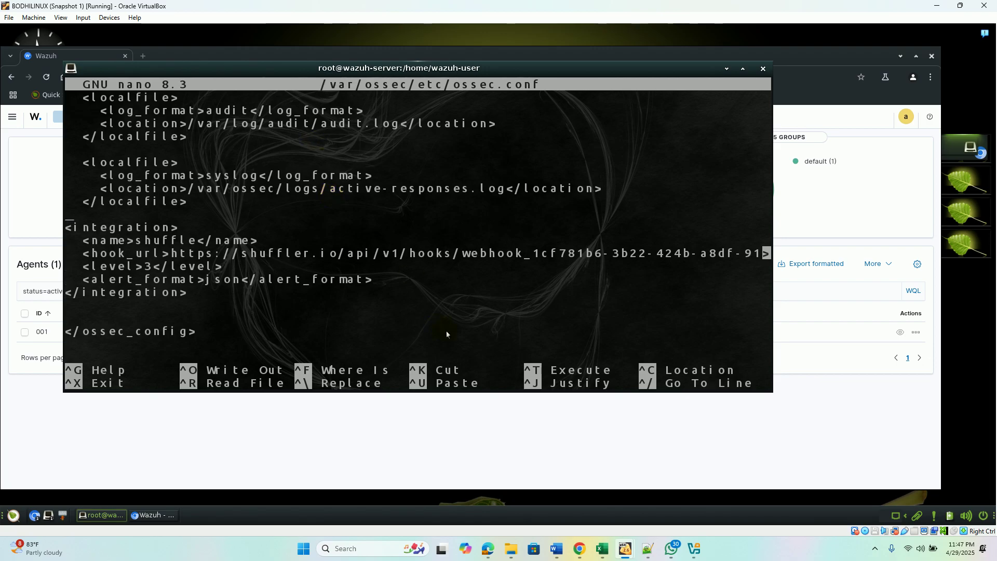
pyautogui.moveTo(488, 548)
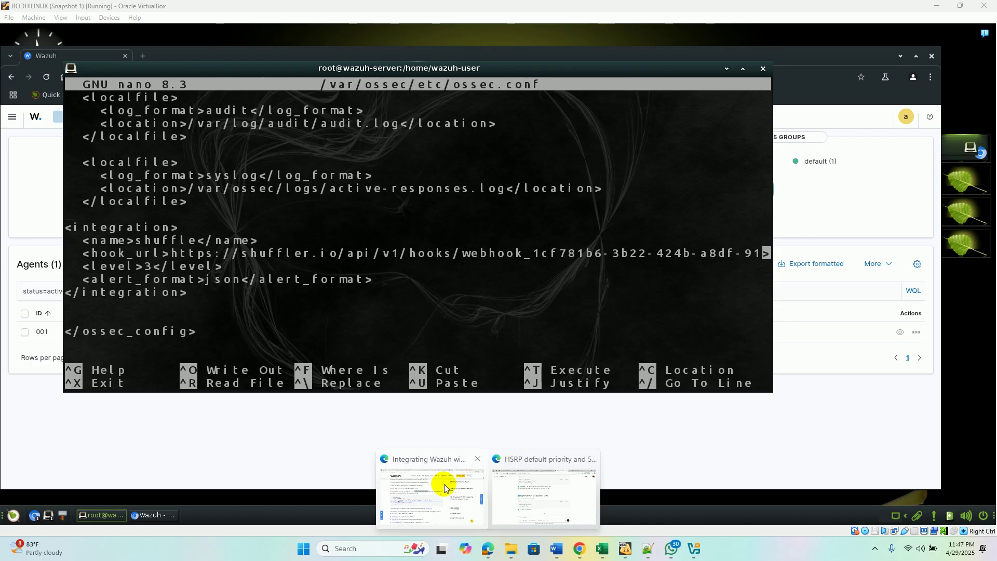
pyautogui.click(444, 484)
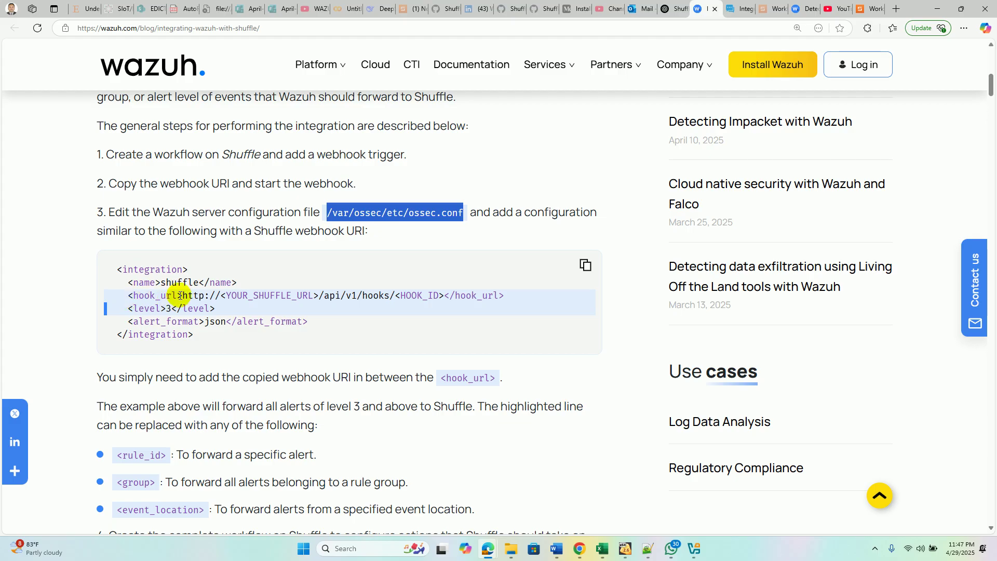
# Copy the Webhook_1 URI from the Shuffle workflow again.
pyautogui.moveTo(181, 294)
pyautogui.mouseDown()
pyautogui.moveTo(393, 306)
pyautogui.moveTo(443, 295)
pyautogui.mouseUp()
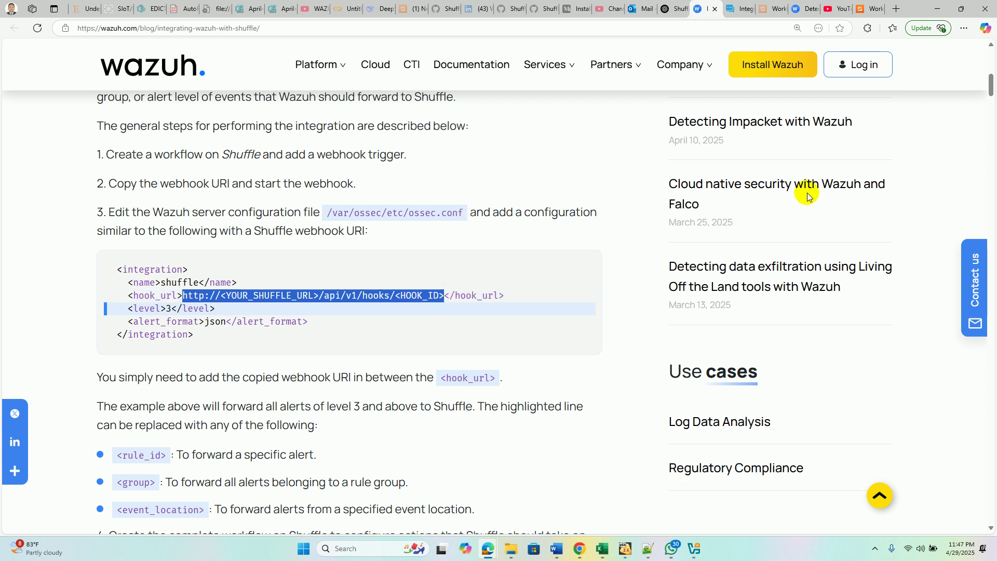
pyautogui.click(865, 8)
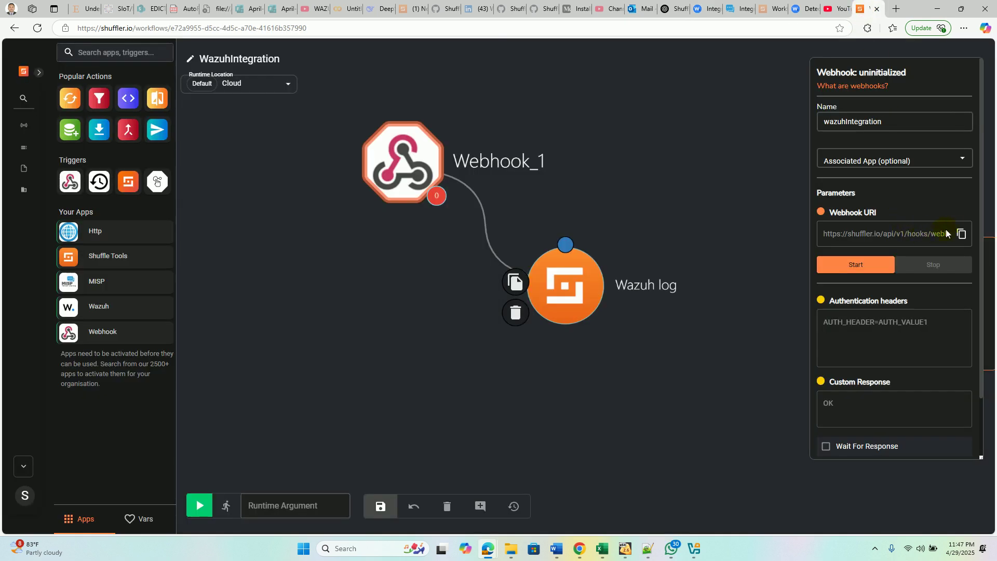
pyautogui.click(960, 234)
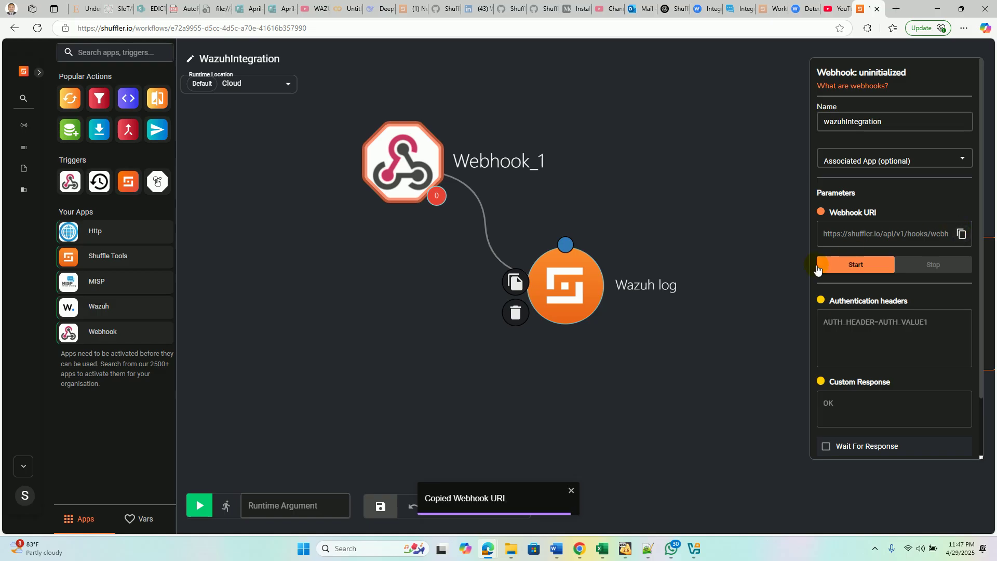
# Copy the entire <integration> code block from the Wazuh integration article.
pyautogui.click(649, 550)
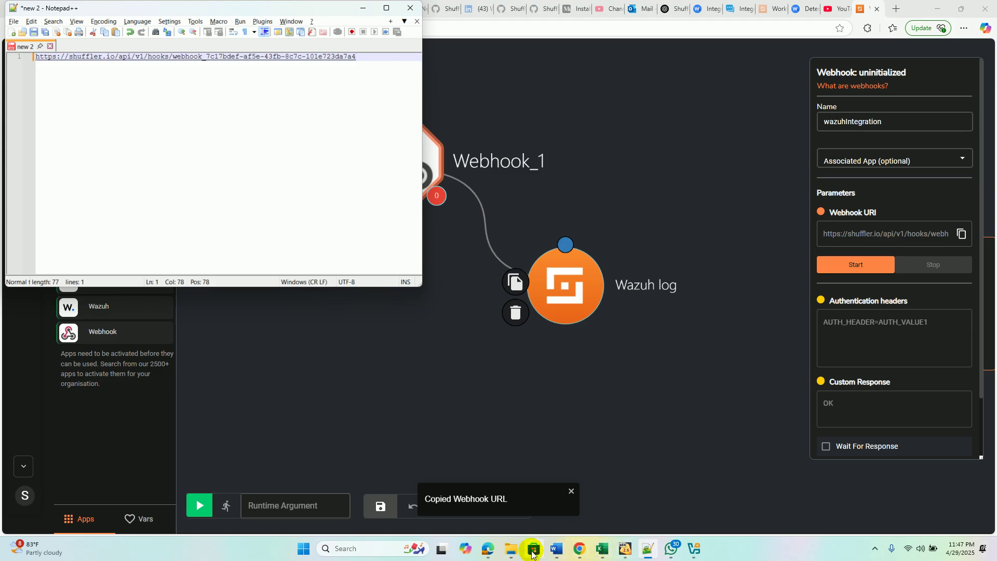
pyautogui.click(488, 549)
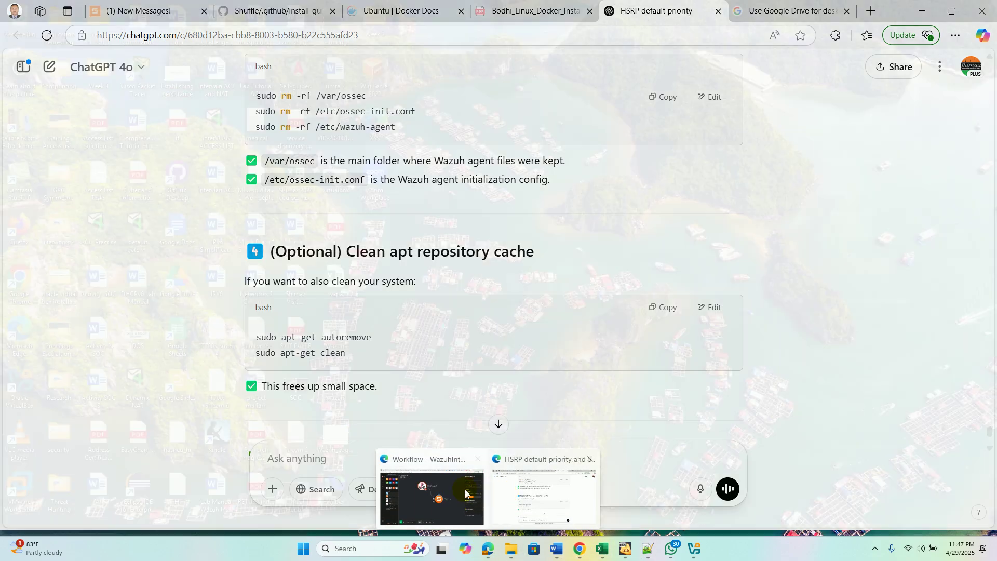
pyautogui.click(457, 485)
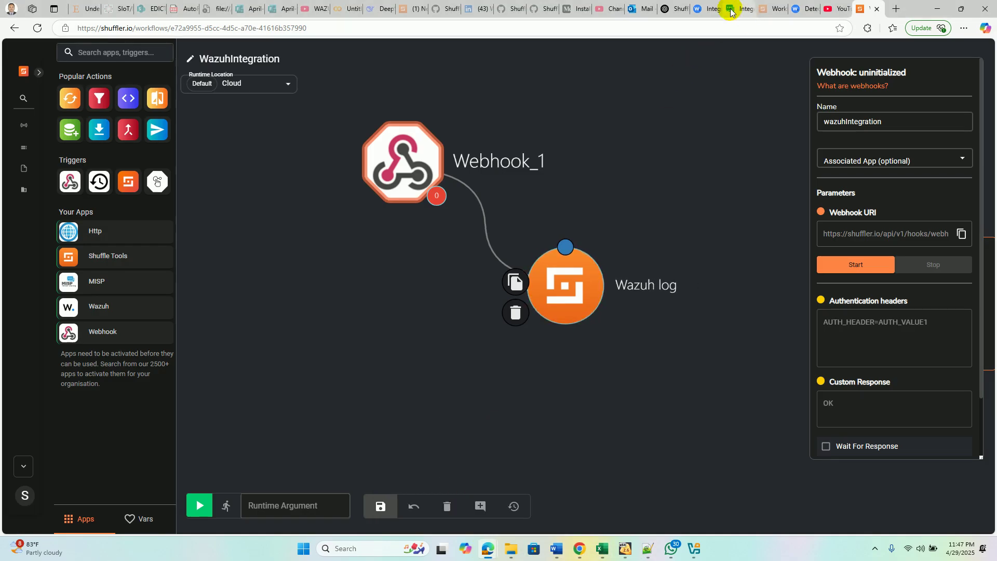
pyautogui.click(706, 9)
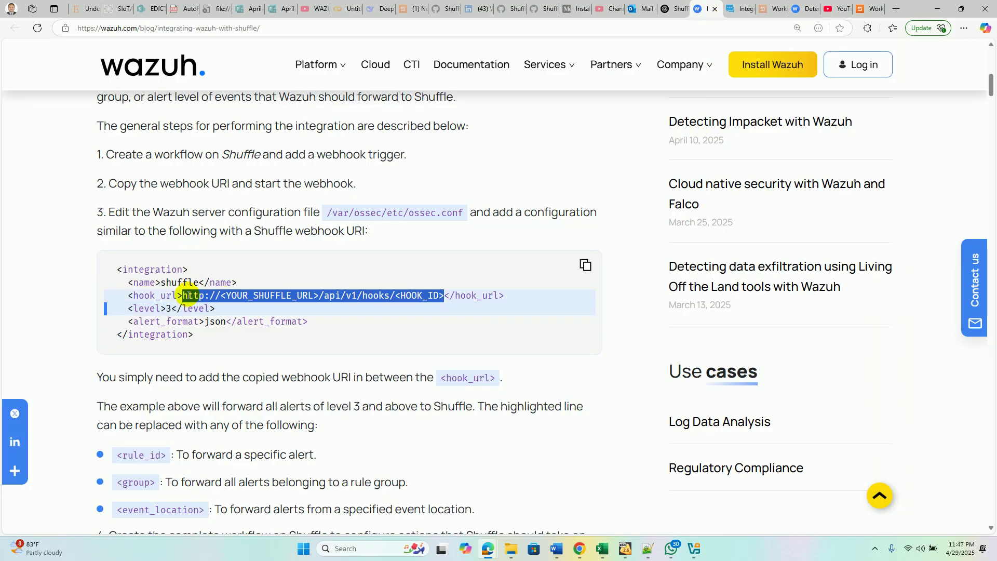
pyautogui.moveTo(197, 344); pyautogui.dragTo(116, 268)
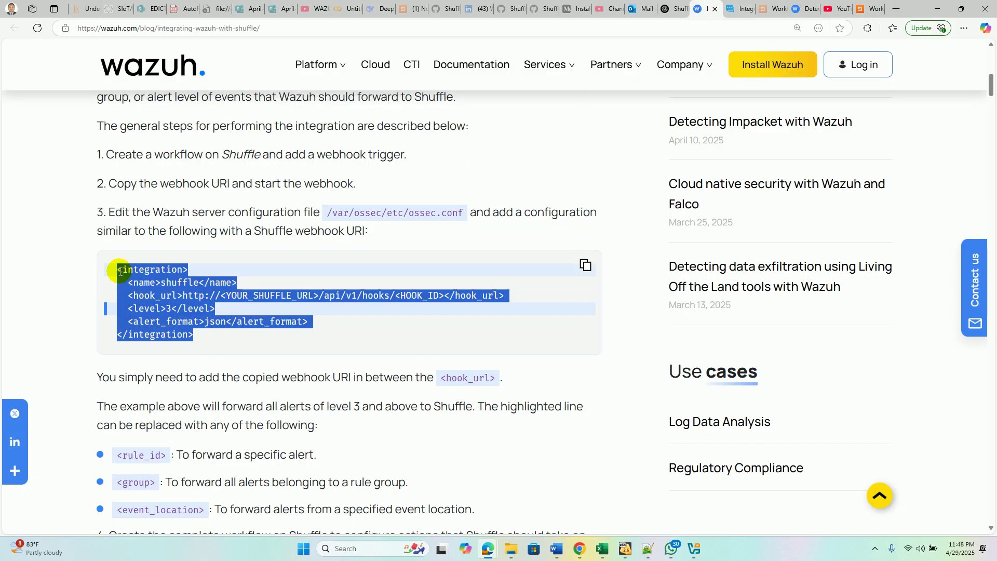
pyautogui.rightClick(167, 285)
pyautogui.click(173, 294)
pyautogui.moveTo(648, 548)
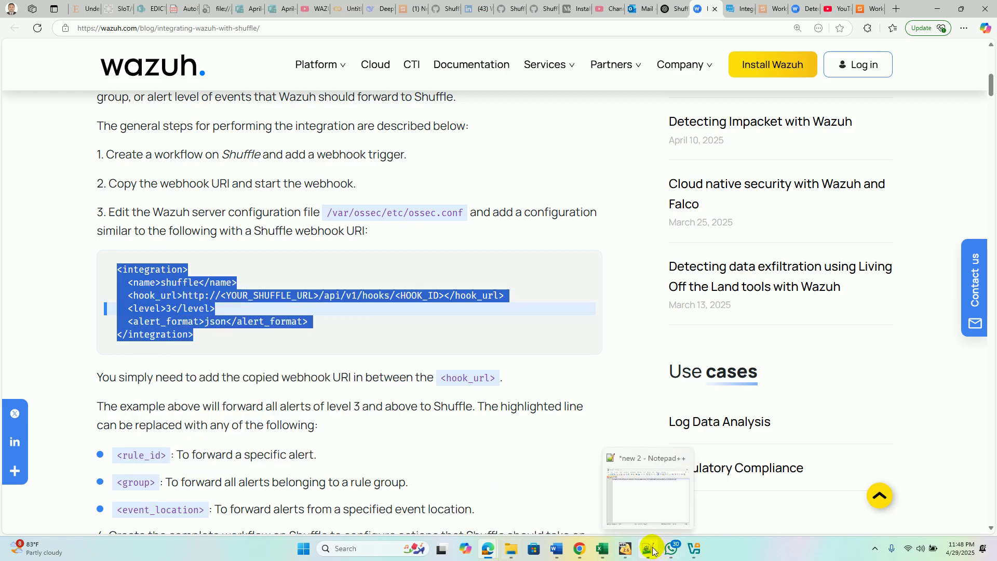
# Paste the integration block into Notepad++ below the webhook URL.
pyautogui.click(658, 498)
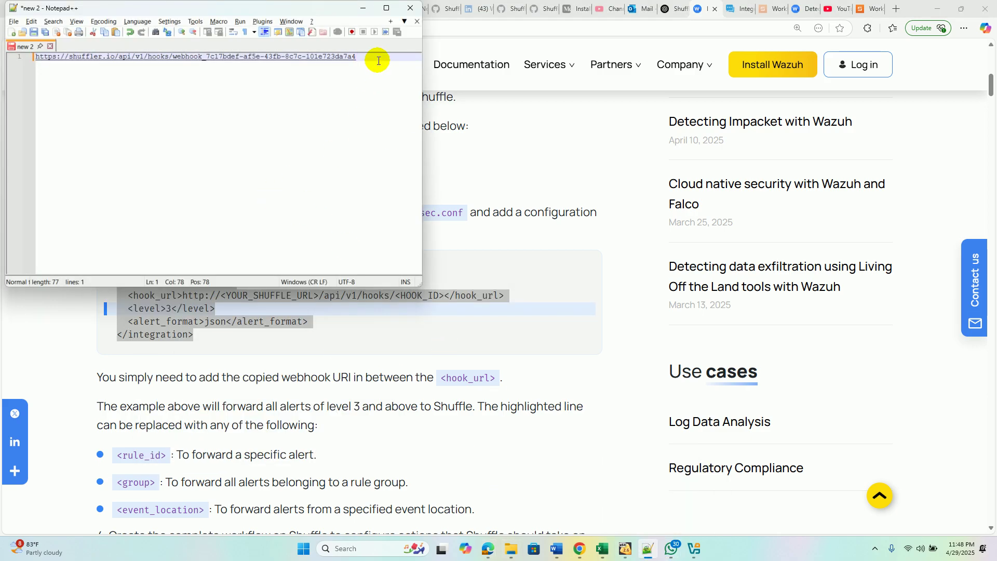
pyautogui.press('Return')
pyautogui.press('Return')
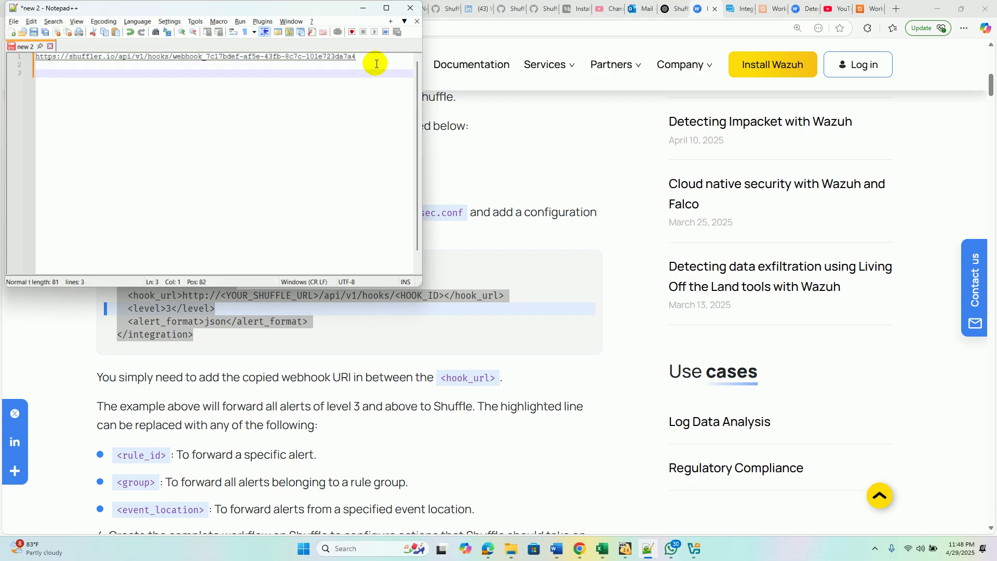
pyautogui.hotkey('ctrl', 'v')
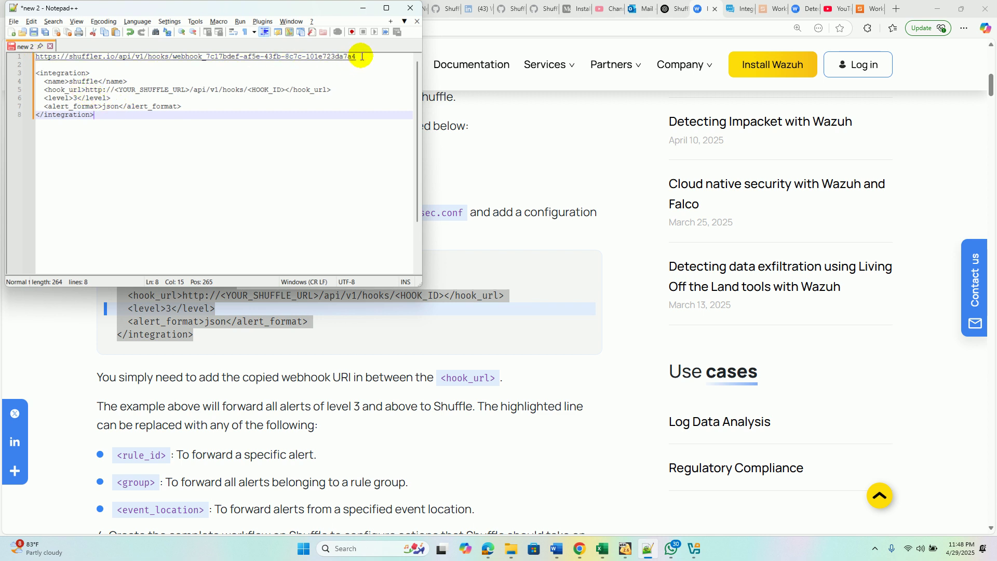
# Replace the hook_url placeholder with the Shuffle webhook URL from line 1.
pyautogui.moveTo(357, 57); pyautogui.dragTo(3, 49)
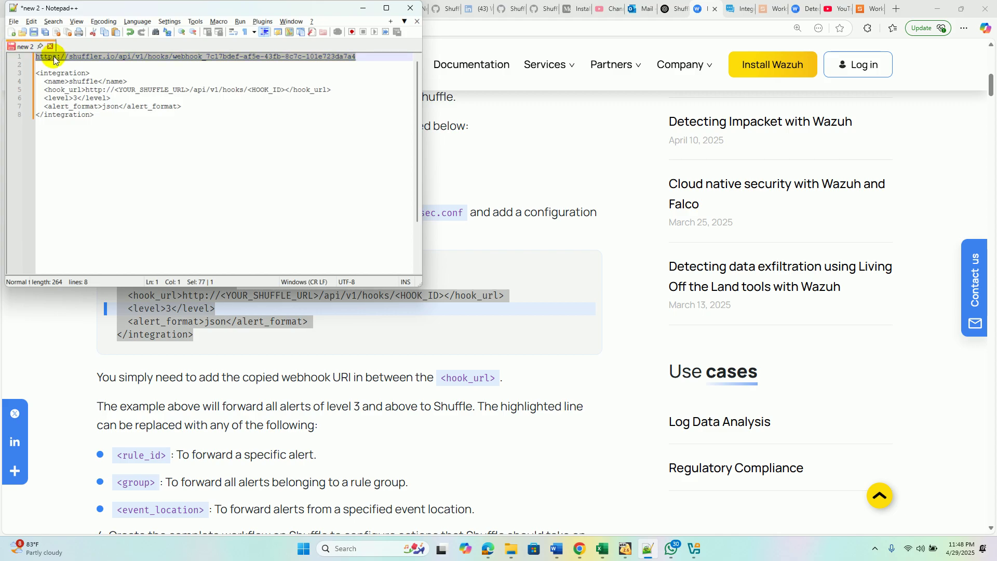
pyautogui.rightClick(95, 53)
pyautogui.click(121, 72)
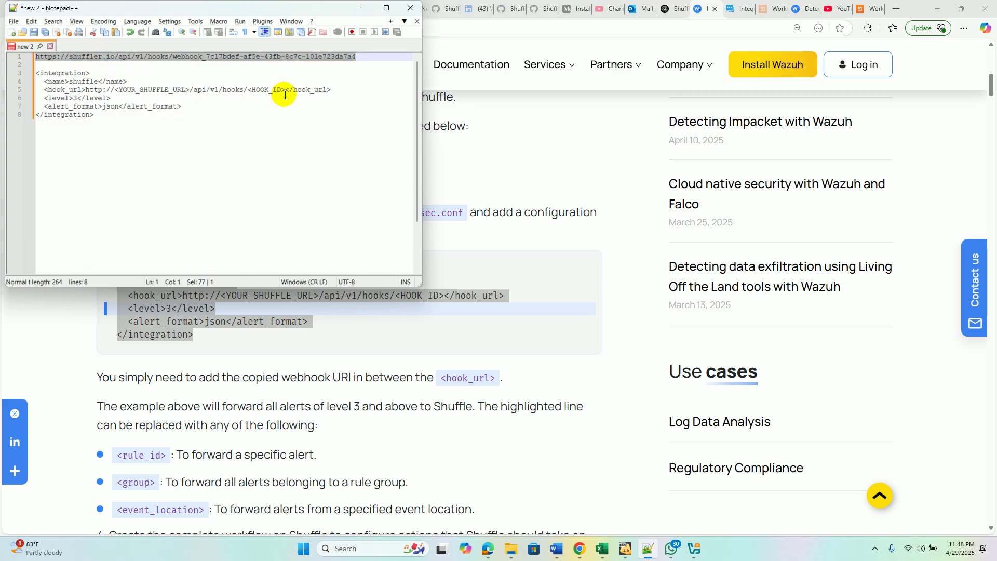
pyautogui.moveTo(286, 90); pyautogui.dragTo(87, 89)
pyautogui.rightClick(95, 89)
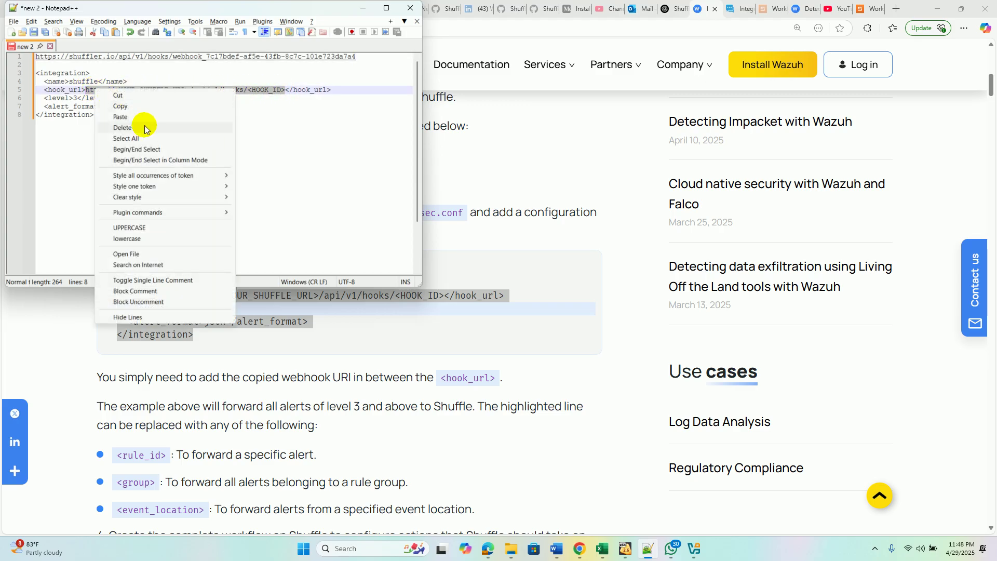
pyautogui.click(124, 117)
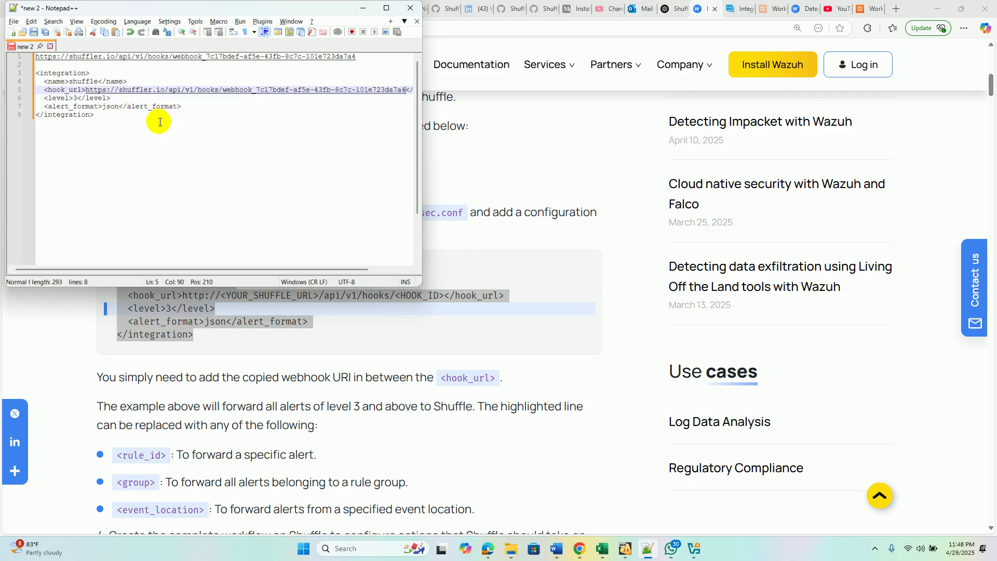
# Copy the finished integration block.
pyautogui.moveTo(107, 134); pyautogui.dragTo(35, 71)
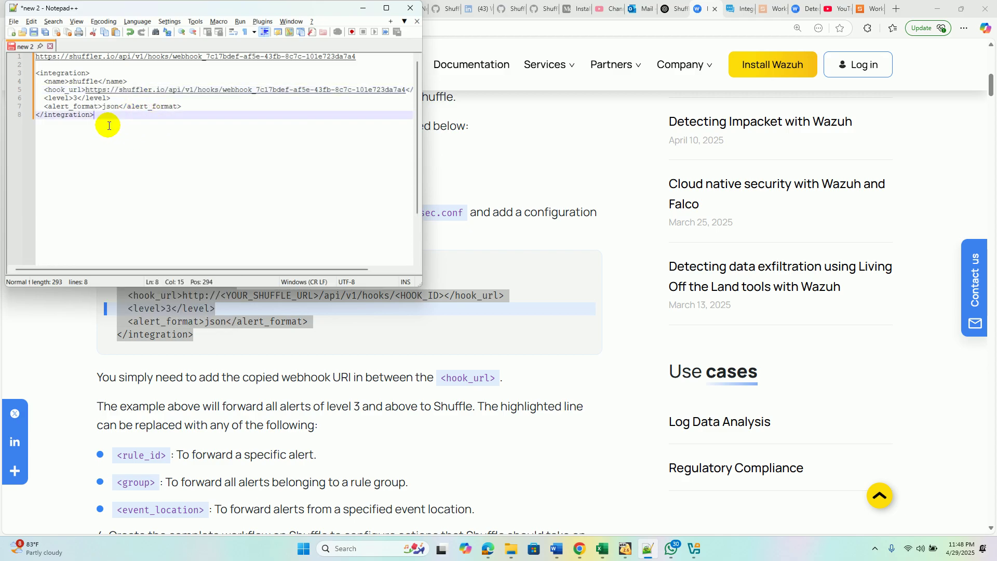
pyautogui.rightClick(40, 80)
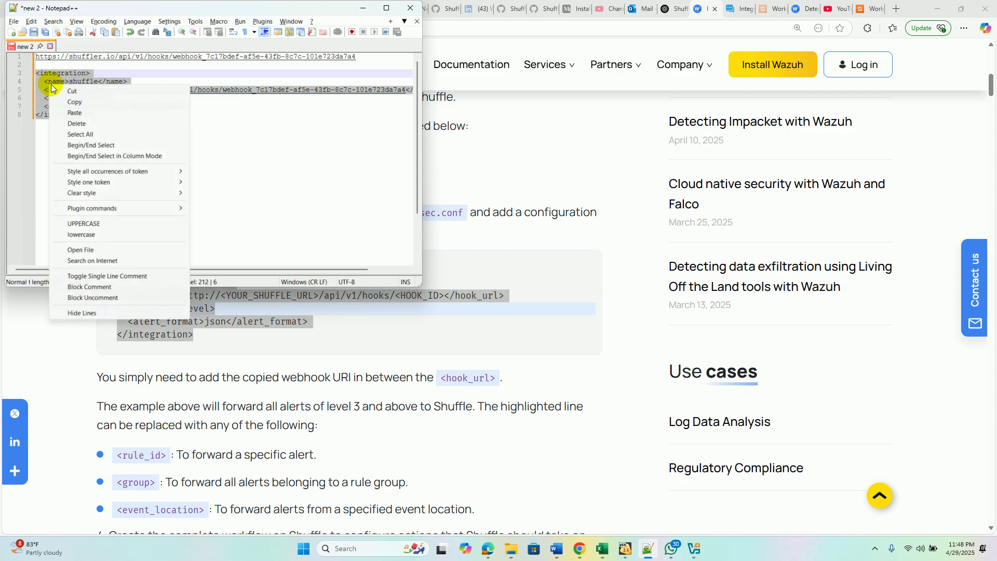
pyautogui.click(87, 105)
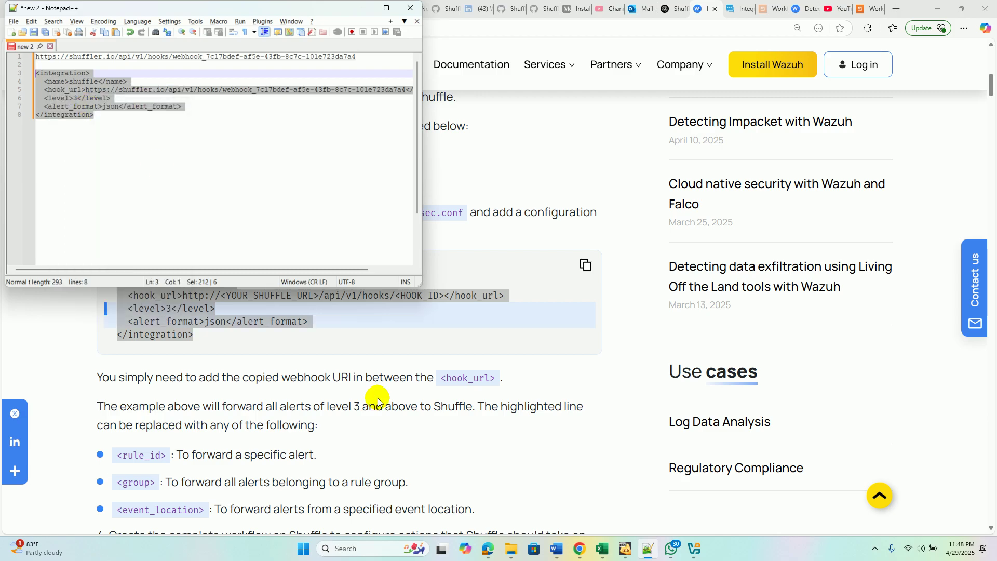
pyautogui.moveTo(624, 549)
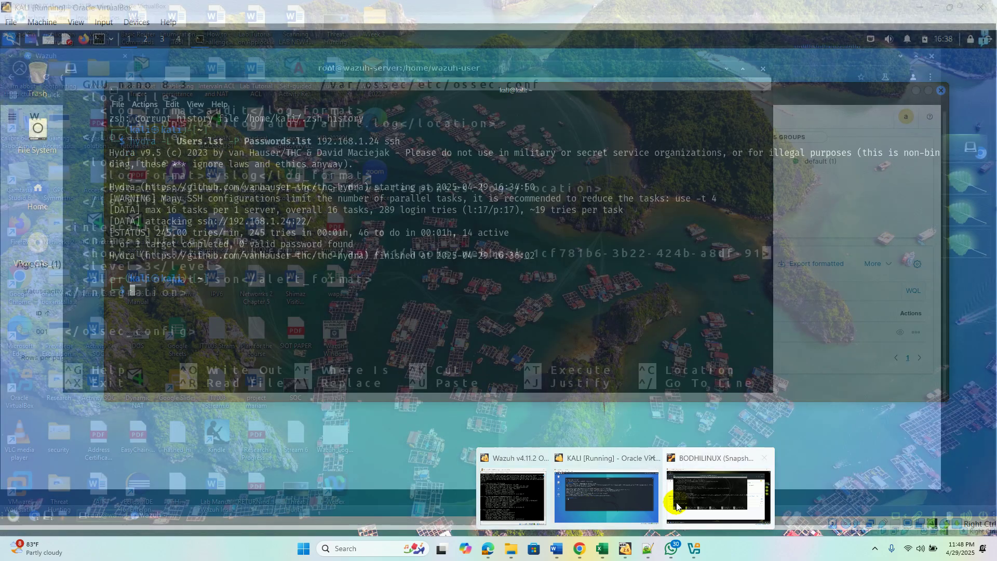
# Delete the blank line above the existing integration block in ossec.conf.
pyautogui.click(676, 507)
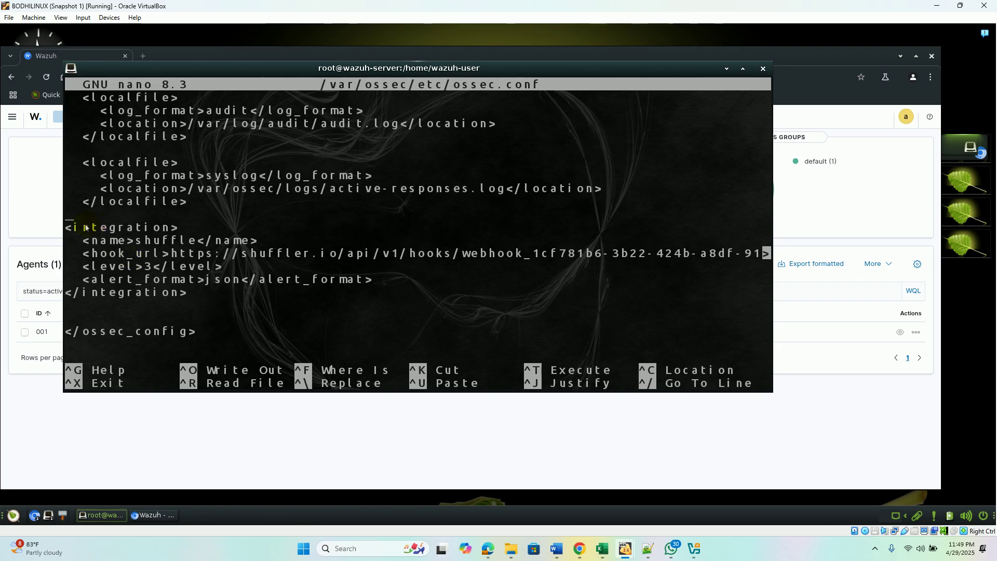
pyautogui.moveTo(194, 301); pyautogui.dragTo(66, 228)
pyautogui.press('BackSpace')
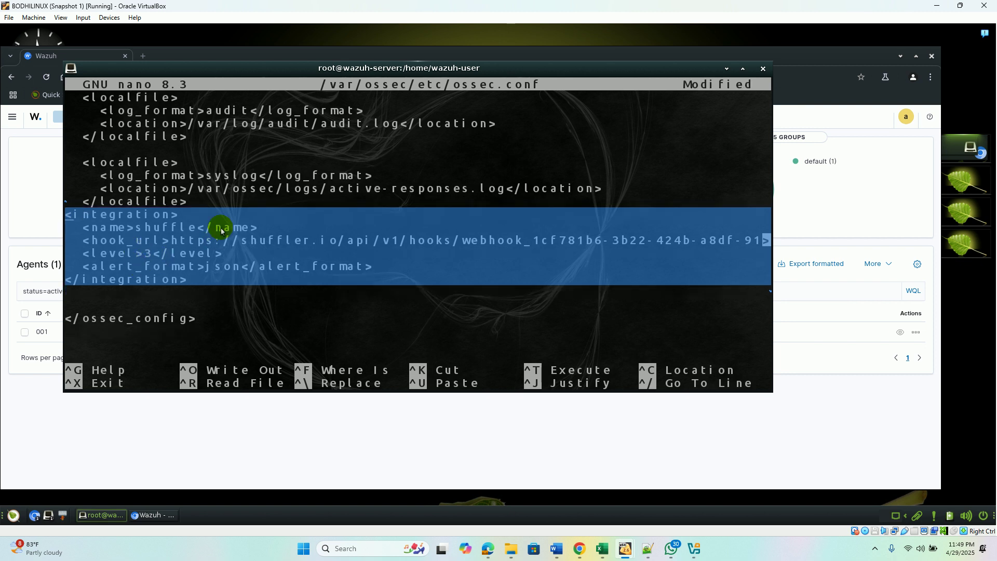
pyautogui.click(211, 215)
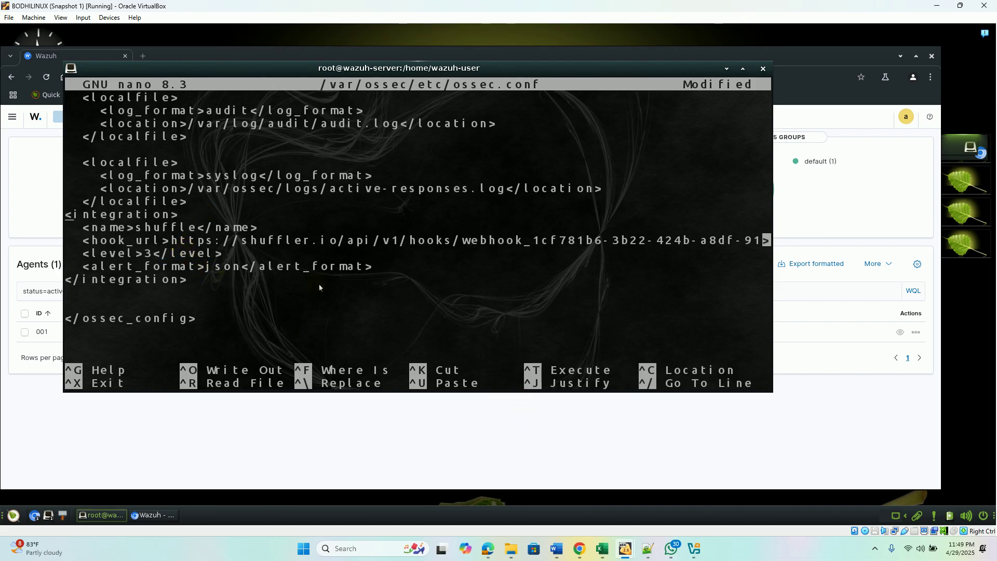
# Copy the drafted integration block from Notepad++ and go back to ossec.conf.
pyautogui.click(648, 549)
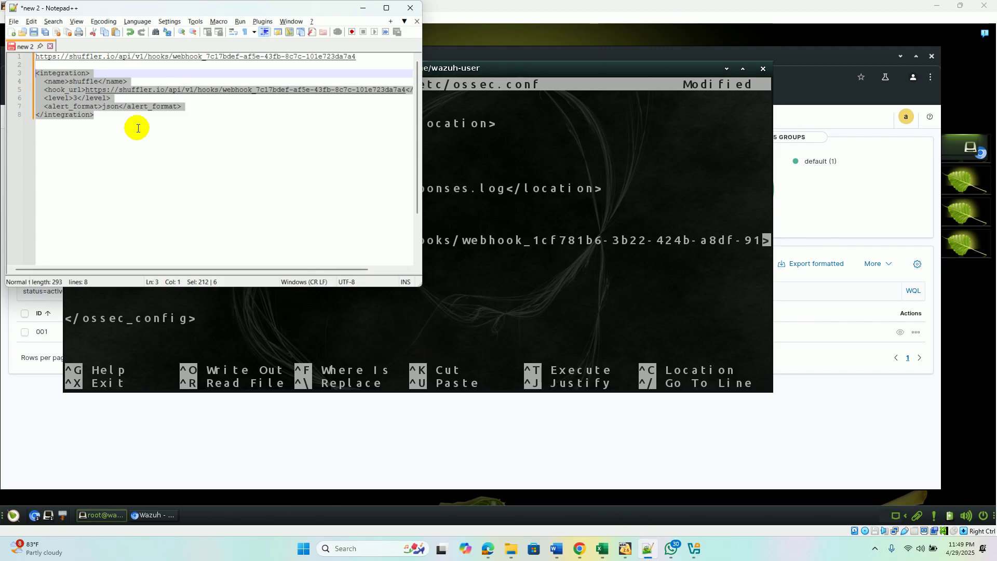
pyautogui.rightClick(89, 100)
pyautogui.click(117, 117)
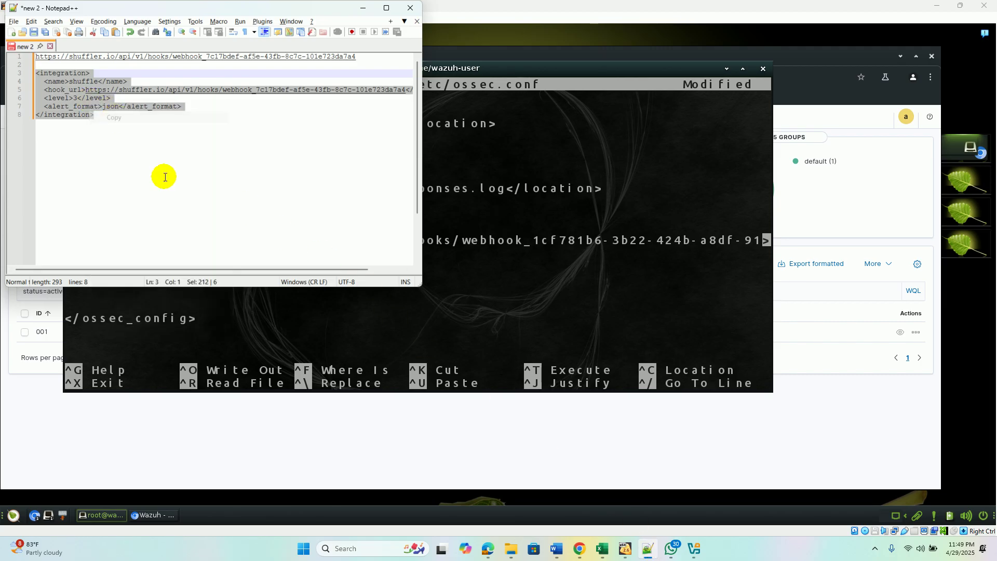
pyautogui.click(115, 293)
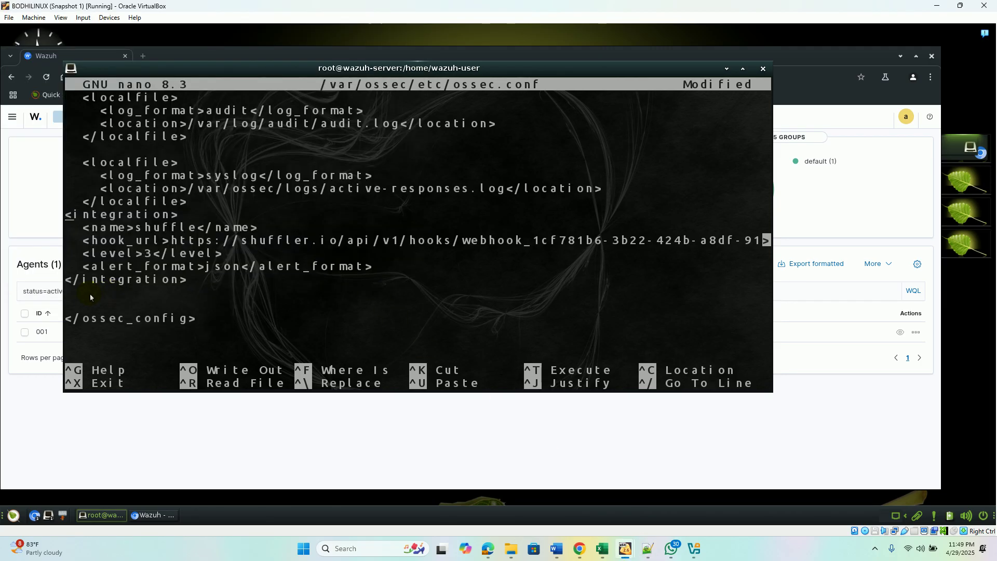
pyautogui.rightClick(91, 293)
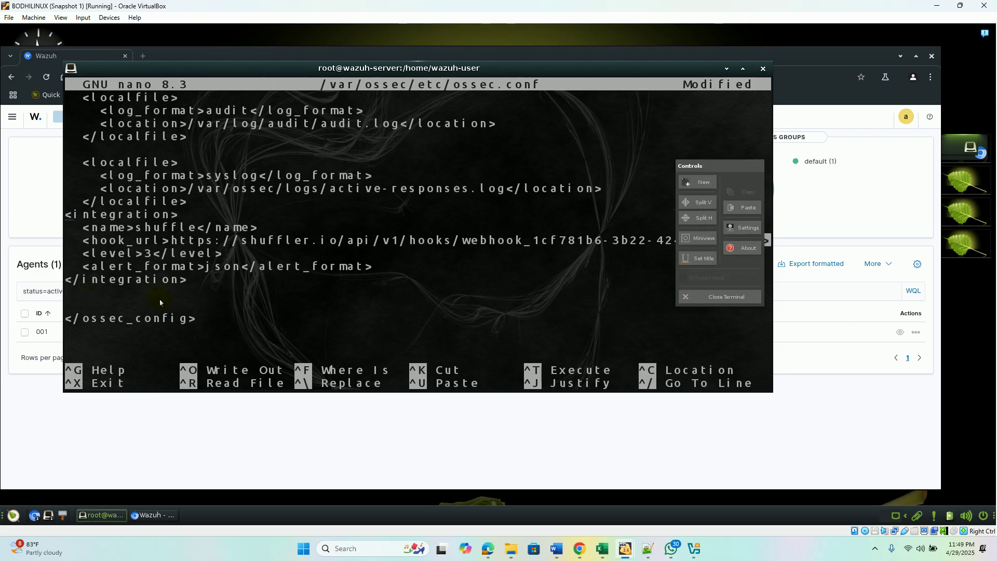
pyautogui.click(397, 292)
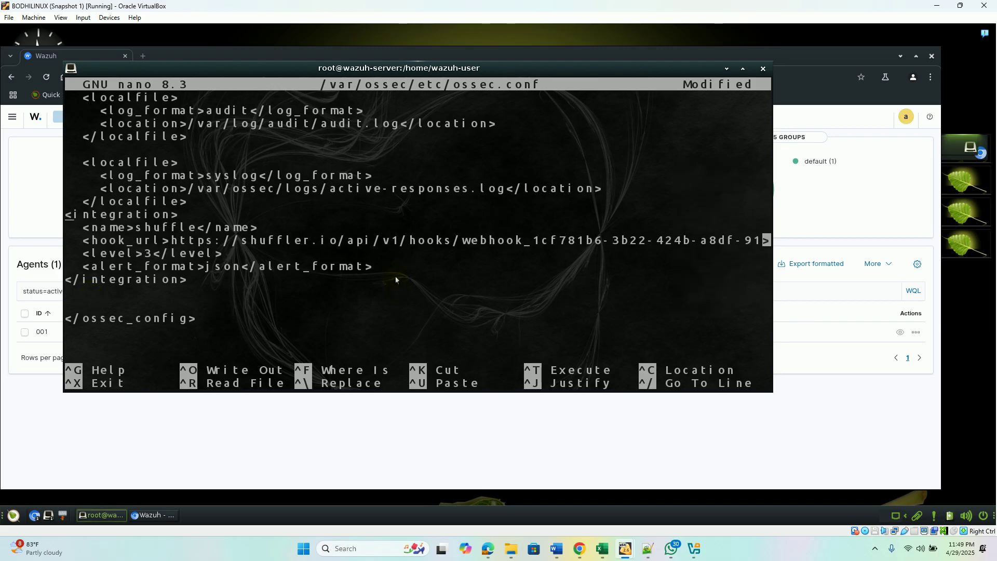
# Paste the new integration block below the existing one in ossec.conf.
pyautogui.press('Down')
pyautogui.press('Down')
pyautogui.press('Return')
pyautogui.press('Return')
pyautogui.rightClick(219, 284)
pyautogui.click(735, 208)
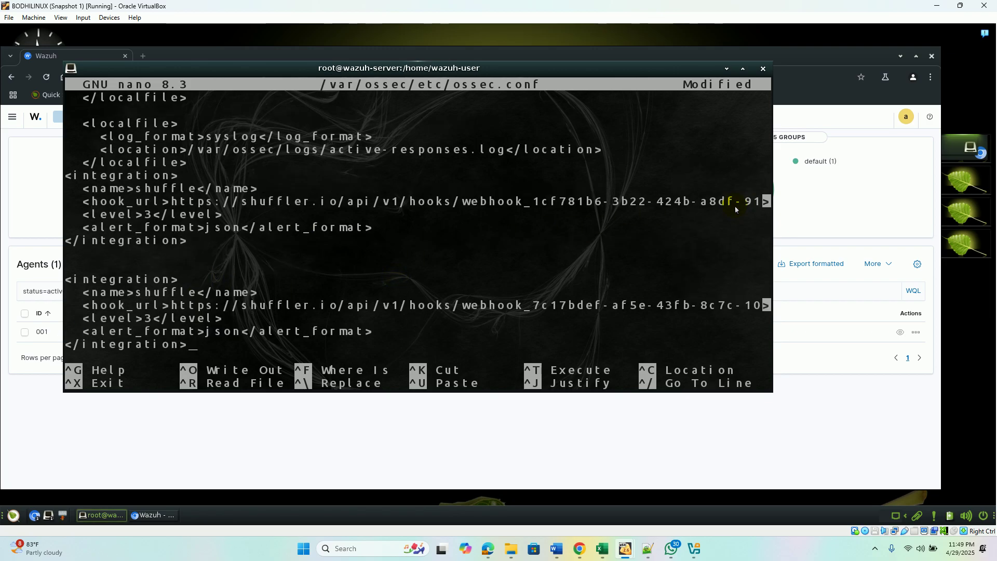
# Delete the old integration block's lines, including the old webhook URL.
pyautogui.press('Return')
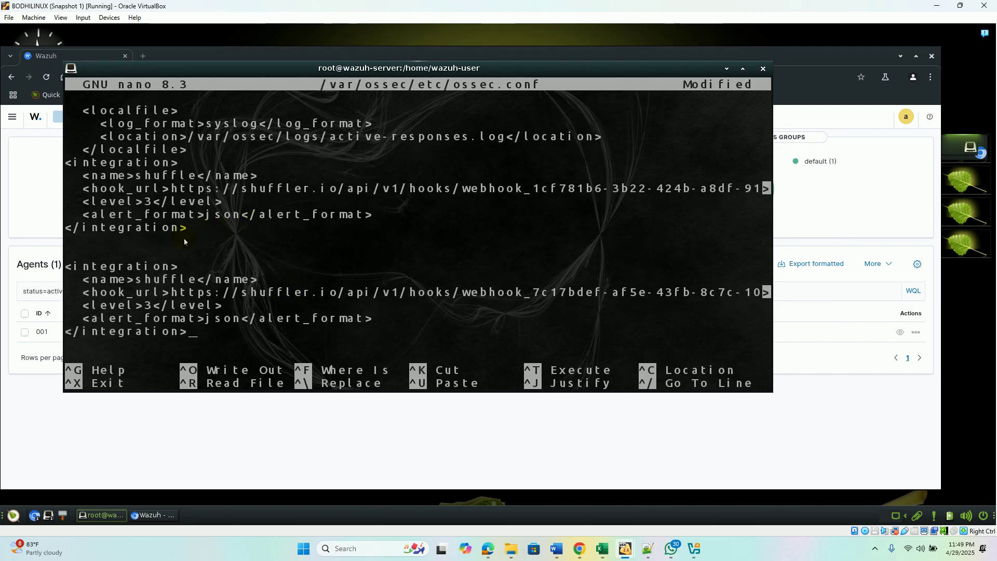
pyautogui.press('Left')
pyautogui.press('Left')
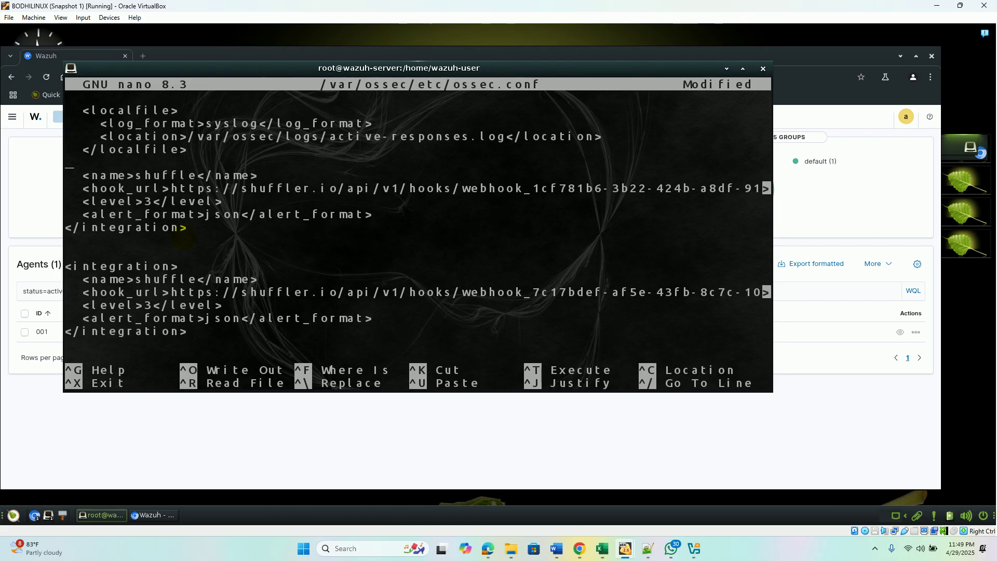
pyautogui.press('Delete')
pyautogui.press('Delete')
pyautogui.press('Delete')
pyautogui.press('Delete')
pyautogui.press('Delete')
pyautogui.press('Delete')
pyautogui.press('Delete')
pyautogui.press('Delete')
pyautogui.press('Delete')
pyautogui.press('Delete')
pyautogui.press('Delete')
pyautogui.press('Delete')
pyautogui.press('Delete')
pyautogui.press('Delete')
pyautogui.press('Delete')
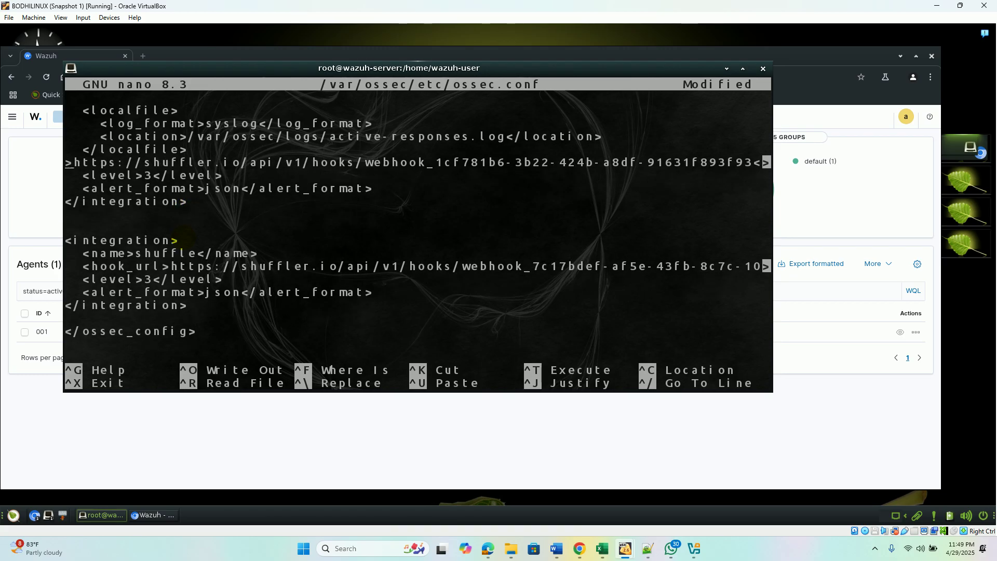
pyautogui.press('Delete')
pyautogui.press('Delete')
pyautogui.press('Delete')
pyautogui.press('Delete')
pyautogui.press('Delete')
pyautogui.press('Delete')
pyautogui.press('Delete')
pyautogui.press('Delete')
pyautogui.press('Delete')
pyautogui.press('Delete')
pyautogui.press('Delete')
pyautogui.press('Delete')
pyautogui.press('Delete')
pyautogui.press('Delete')
pyautogui.press('Delete')
pyautogui.press('Delete')
pyautogui.press('Delete')
pyautogui.press('Delete')
pyautogui.press('Delete')
pyautogui.press('Delete')
pyautogui.press('Delete')
pyautogui.press('Delete')
pyautogui.press('Delete')
pyautogui.press('Delete')
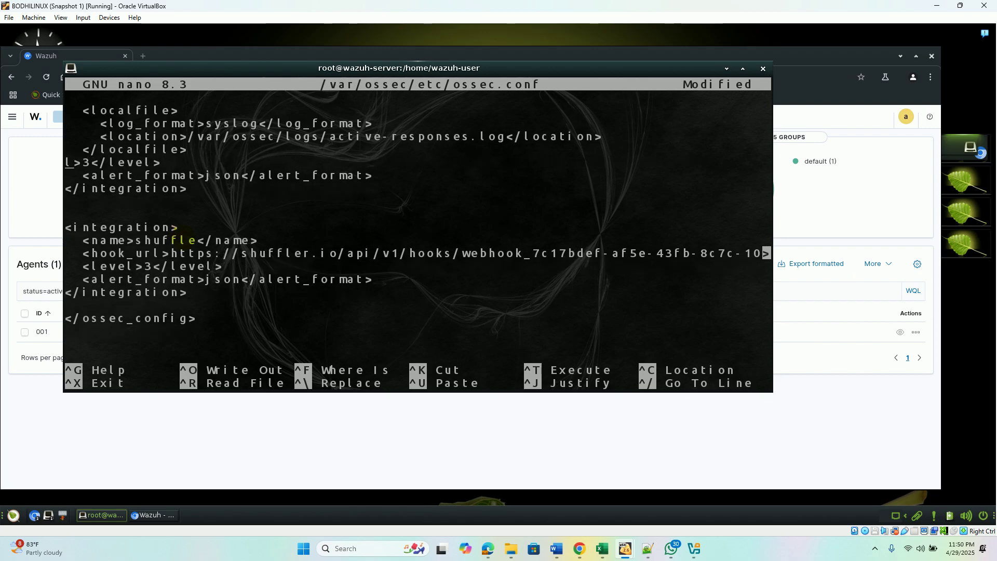
pyautogui.press('Delete')
pyautogui.press('Delete')
pyautogui.press('Delete')
pyautogui.press('Delete')
pyautogui.press('Delete')
pyautogui.press('Delete')
pyautogui.press('Delete')
pyautogui.press('Delete')
pyautogui.press('Delete')
pyautogui.press('Delete')
pyautogui.press('Delete')
pyautogui.press('Delete')
pyautogui.press('Delete')
pyautogui.press('Delete')
pyautogui.press('Delete')
pyautogui.press('Delete')
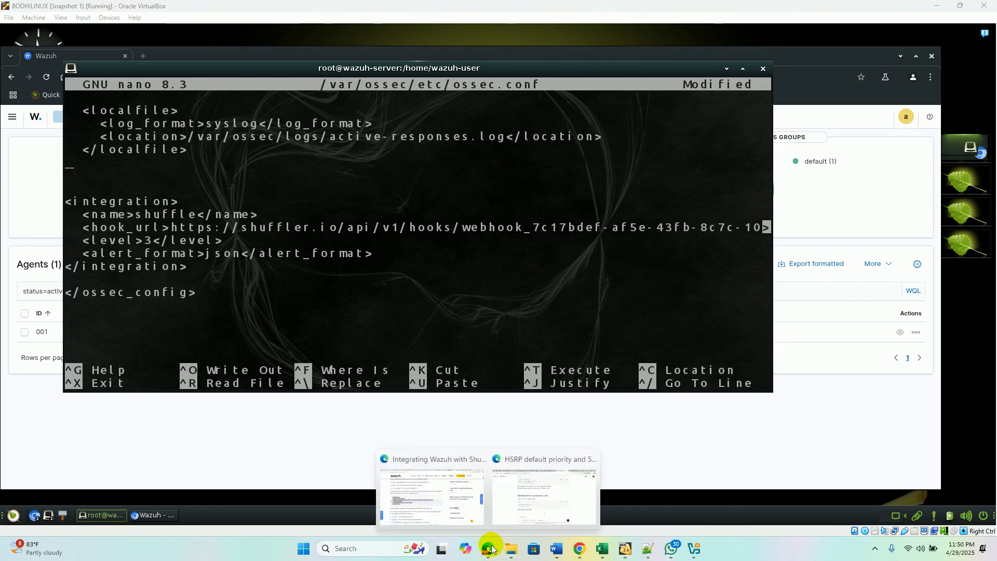
pyautogui.click(504, 516)
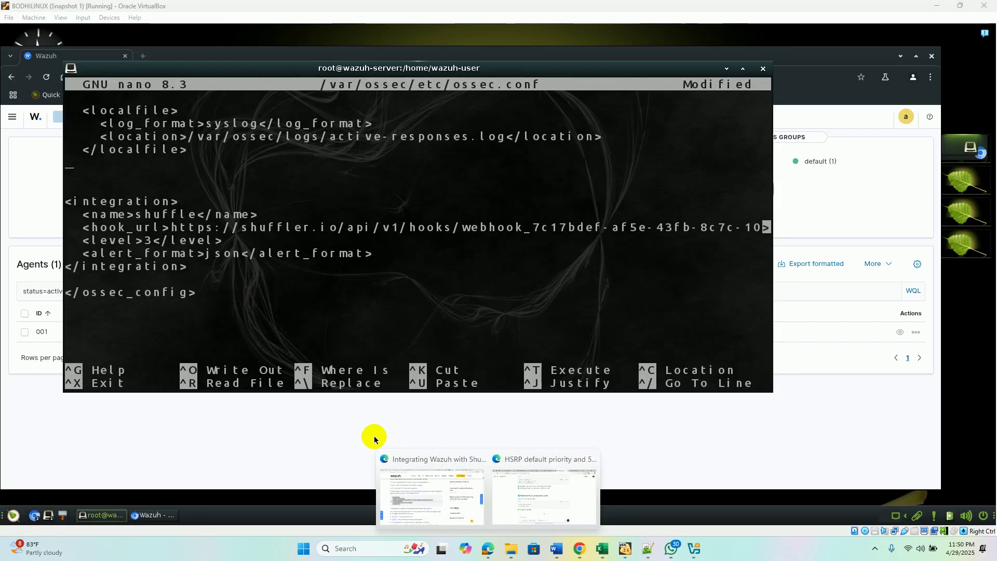
pyautogui.click(431, 491)
pyautogui.moveTo(117, 269); pyautogui.dragTo(193, 334)
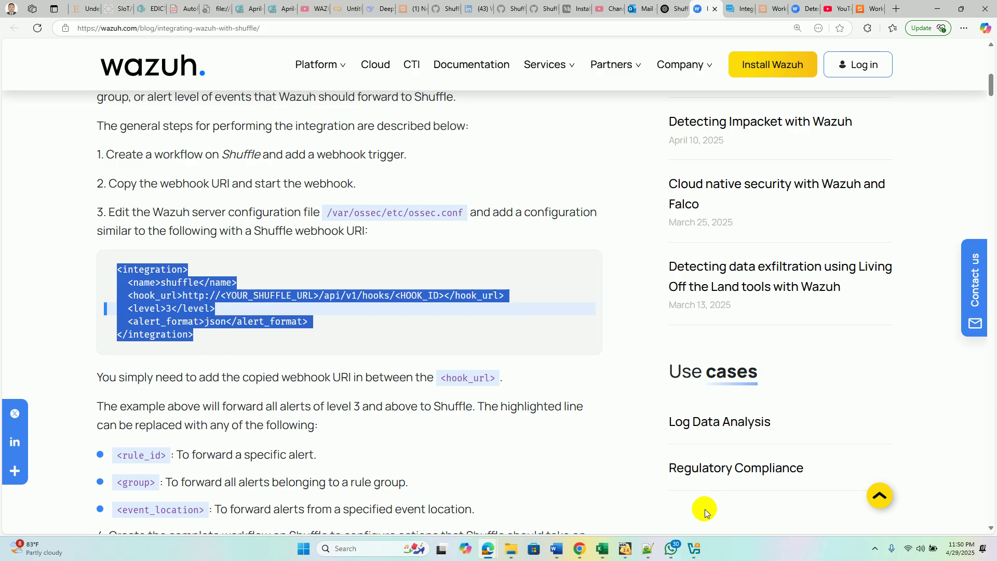
pyautogui.click(865, 6)
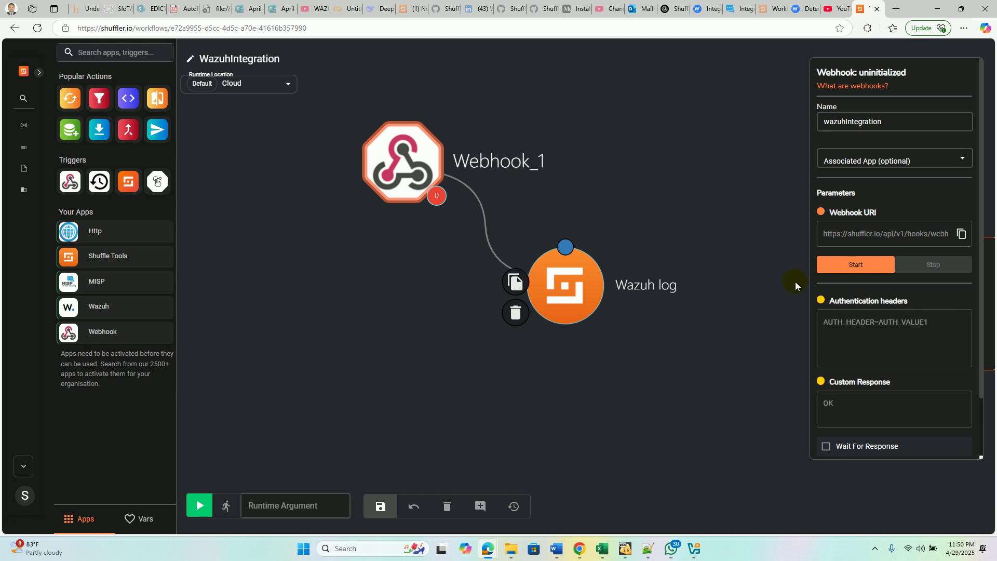
pyautogui.click(427, 167)
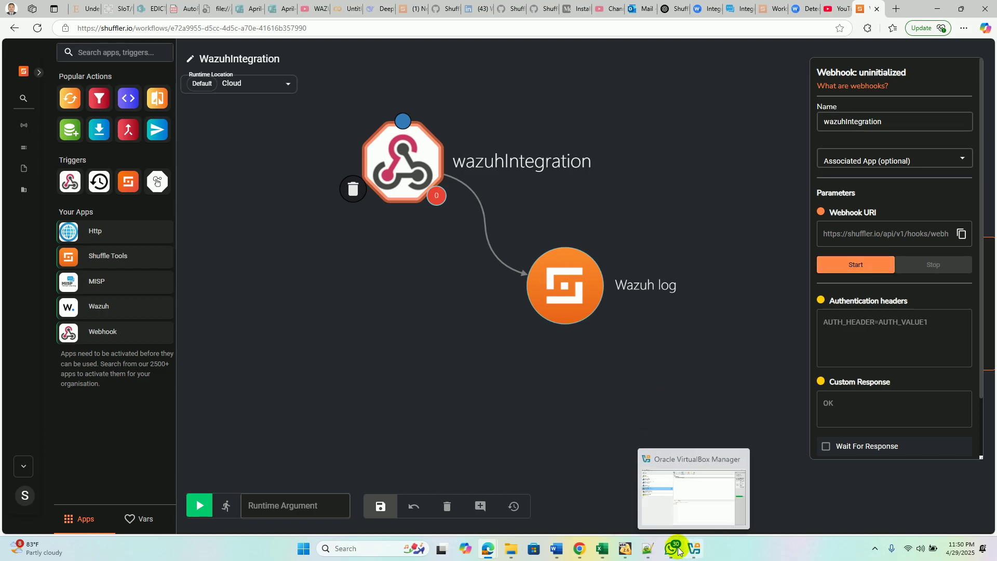
pyautogui.moveTo(626, 548)
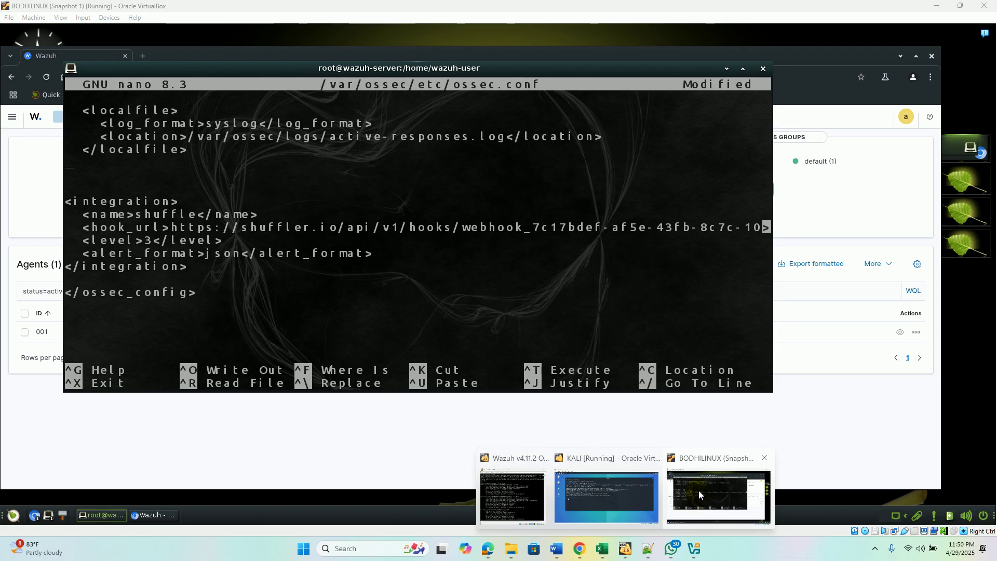
# Write ossec.conf under the same name (337 lines) and exit nano.
pyautogui.click(699, 494)
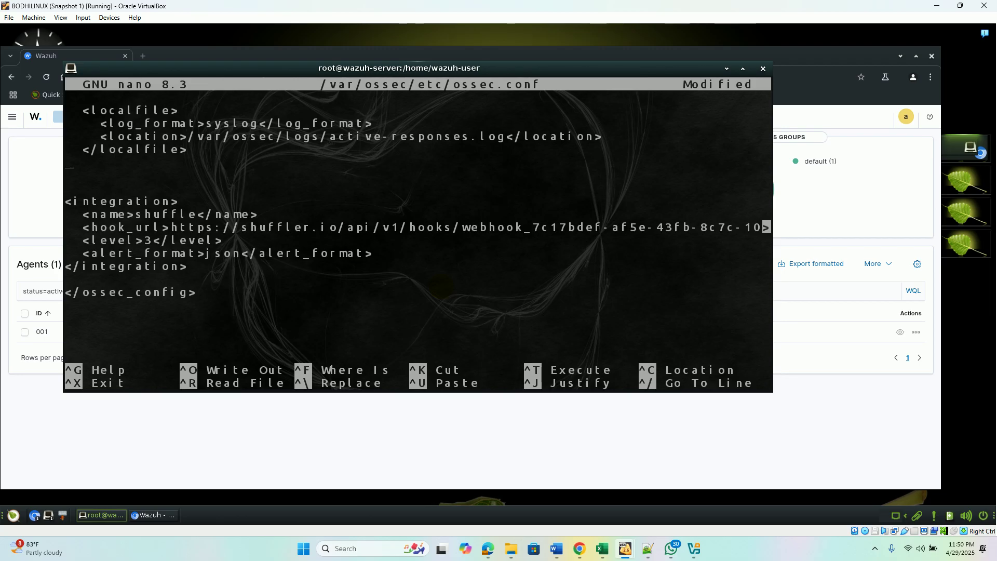
pyautogui.hotkey('ctrl', 'o')
pyautogui.press('Return')
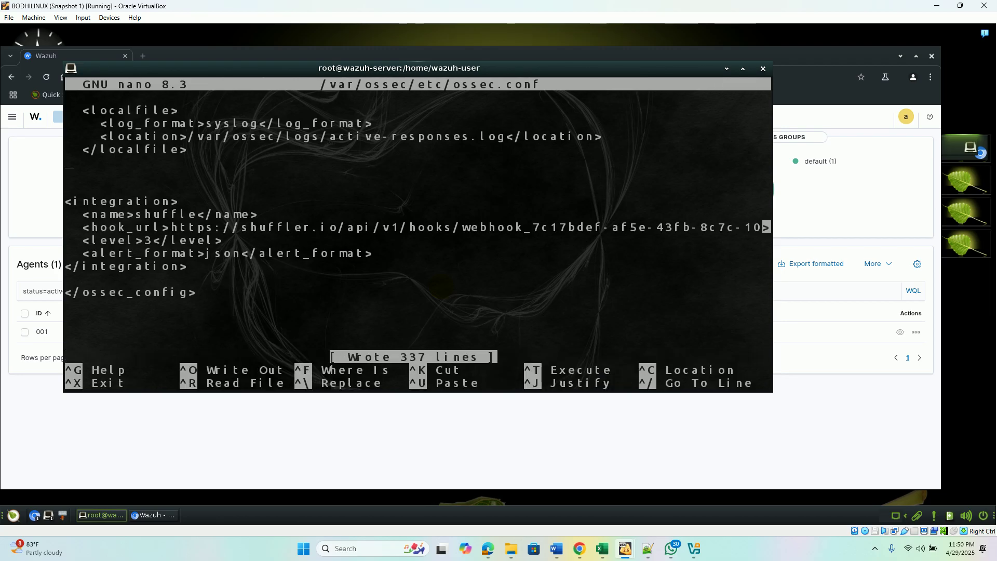
pyautogui.hotkey('ctrl', 'x')
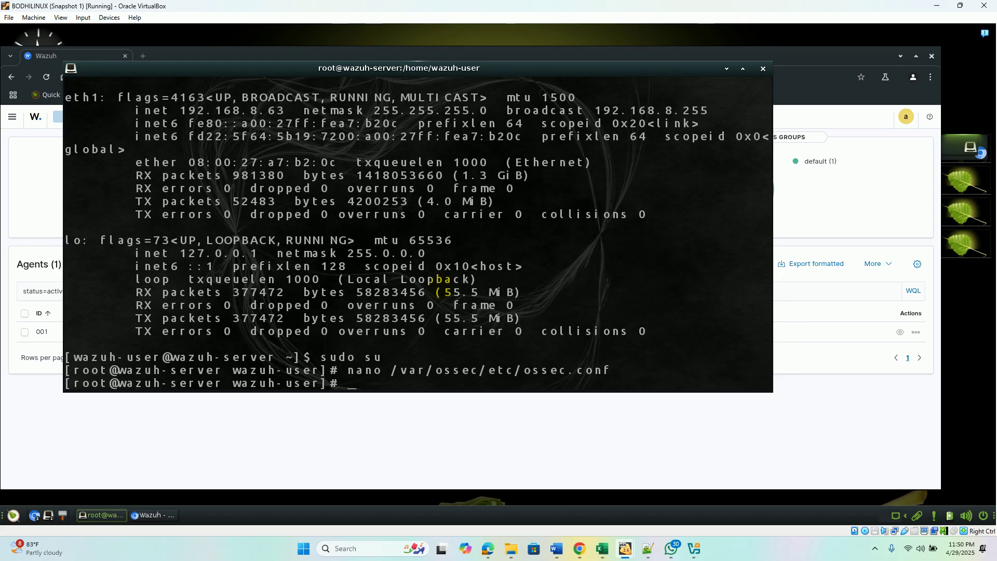
pyautogui.write('systemctl ')
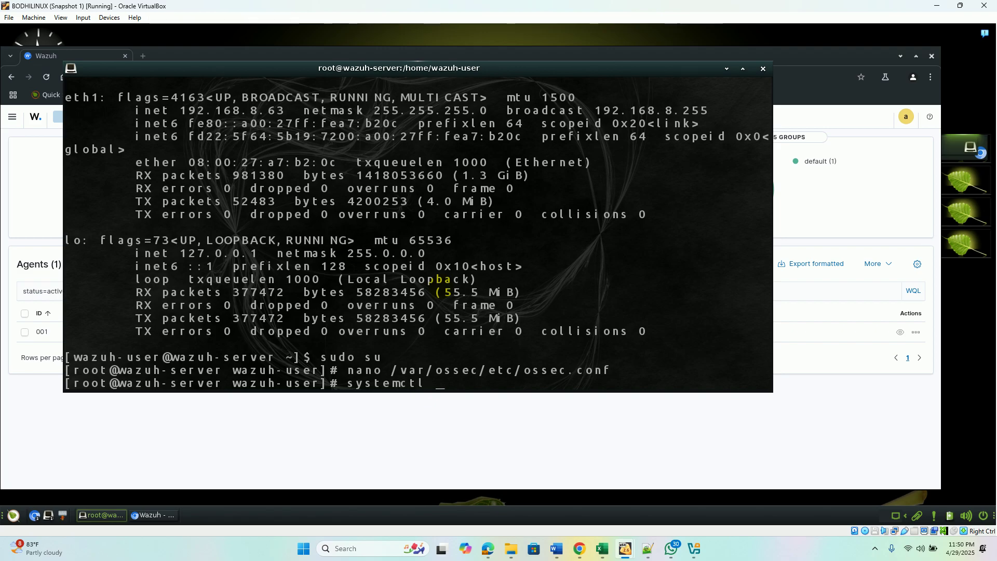
pyautogui.write('re')
pyautogui.write('start ')
pyautogui.write('wazuh-manager')
# Run 'systemctl restart wazuh-manager' in the Wazuh server's root terminal.
pyautogui.press('Return')
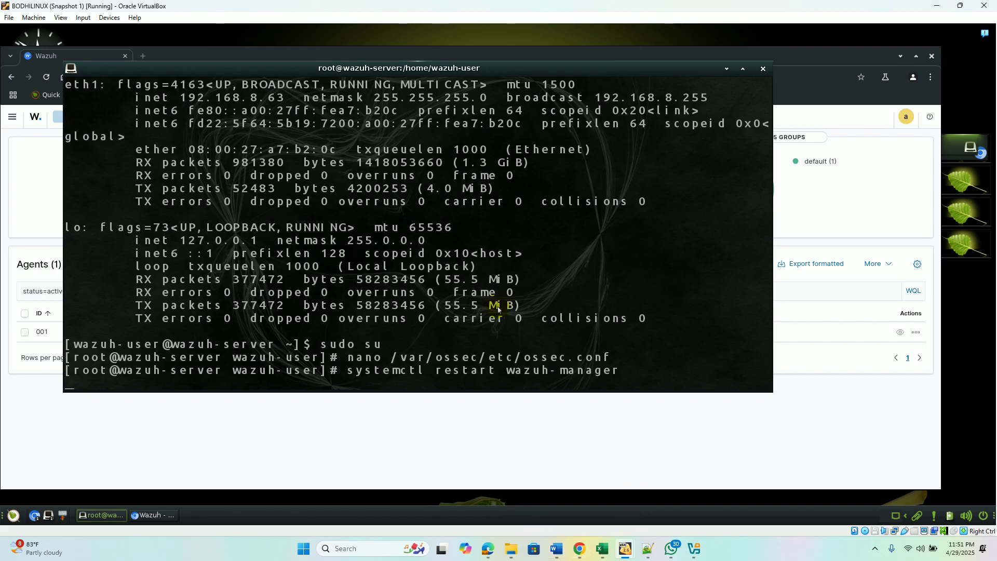
# Bring the KALI VM window forward from the VirtualBox taskbar thumbnails.
pyautogui.click(692, 550)
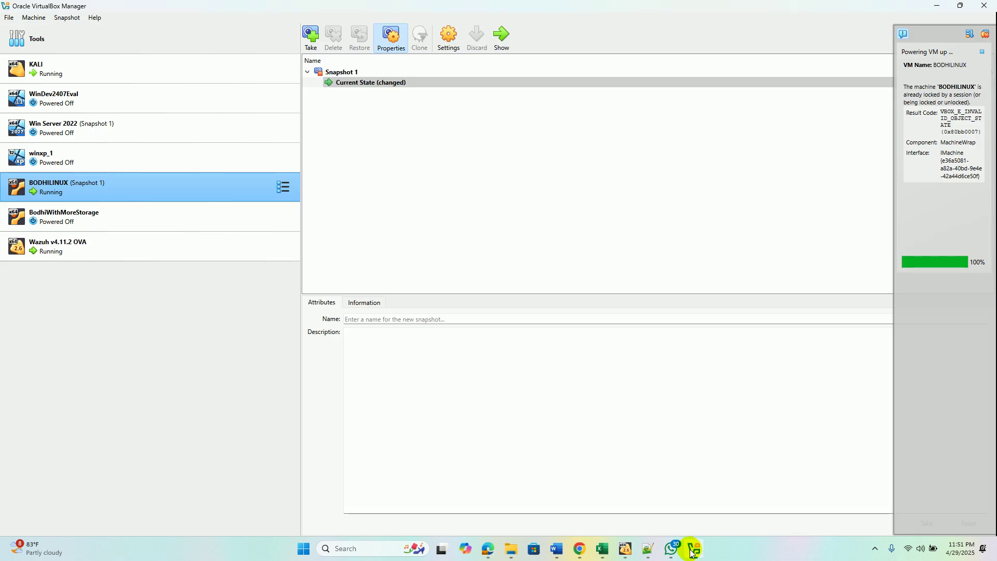
pyautogui.click(629, 552)
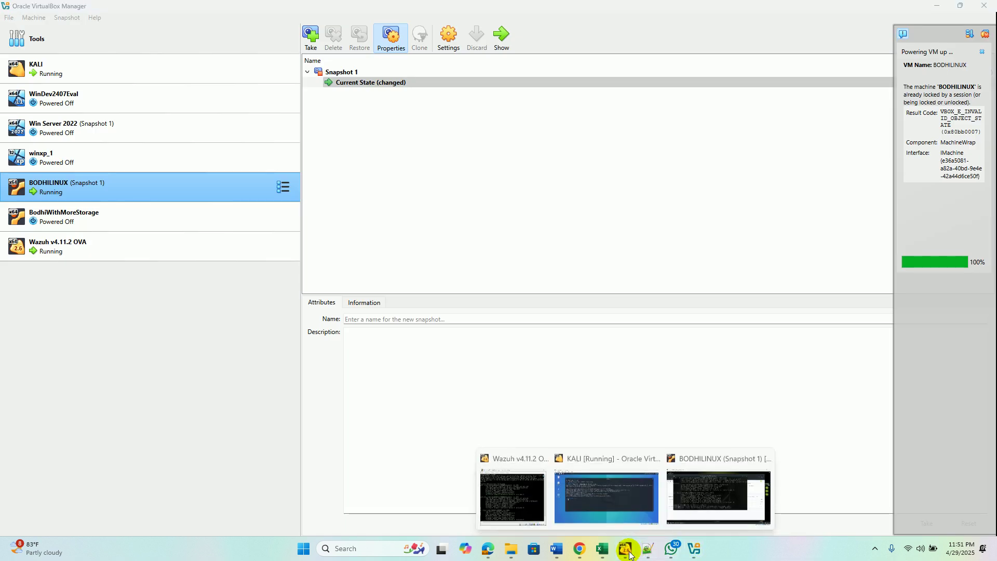
pyautogui.click(666, 505)
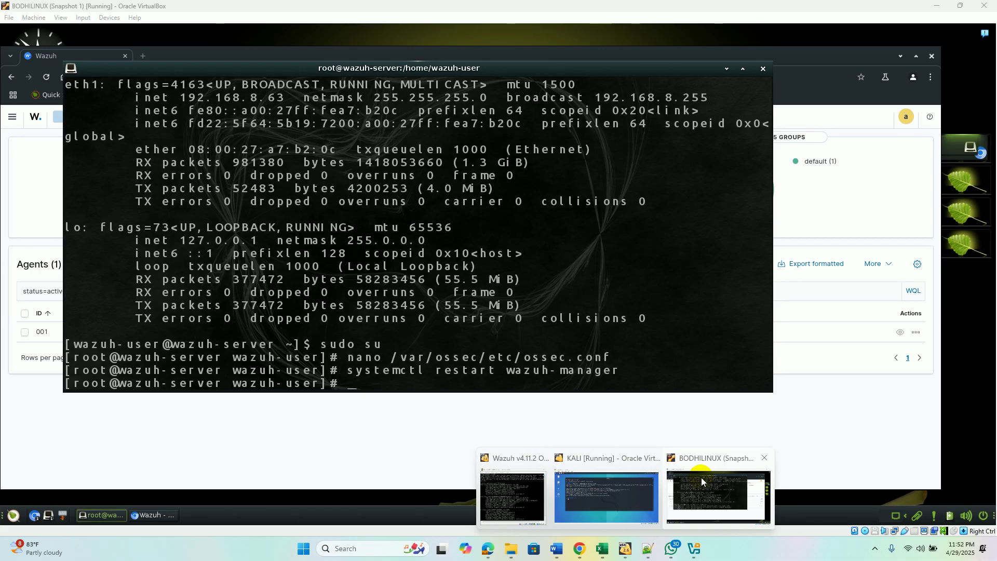
# Edit the recalled Hydra SSH command so its target changes from 192.168.1.24 to 192.168.1.30.
pyautogui.click(606, 496)
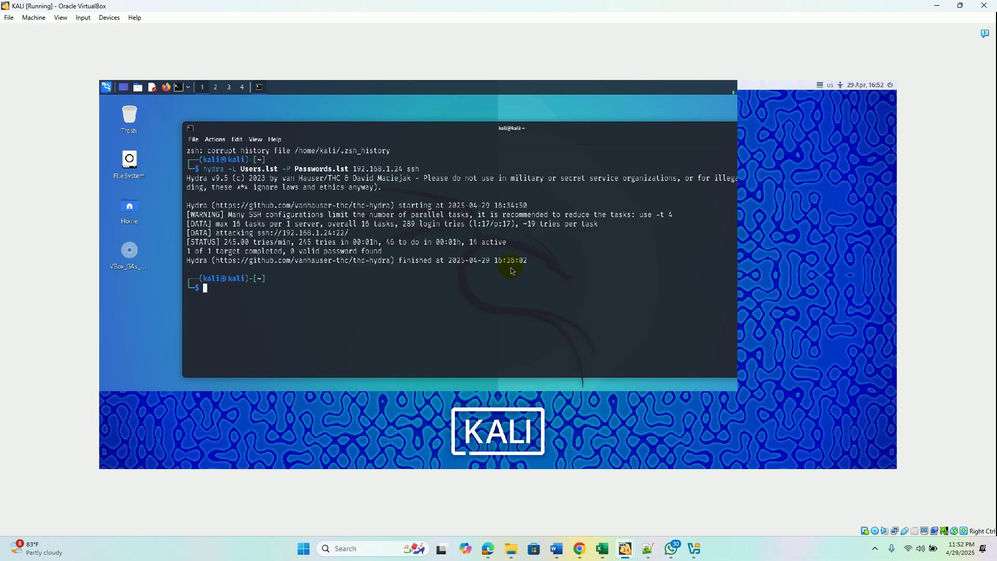
pyautogui.write('hydra')
pyautogui.press('Right')
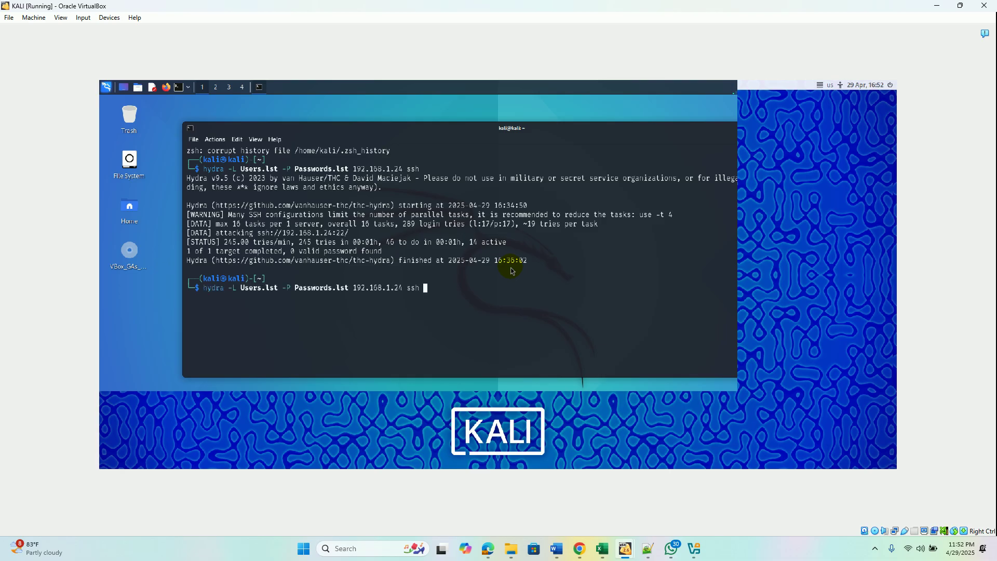
pyautogui.press('Left')
pyautogui.press('Left')
pyautogui.press('Left')
pyautogui.press('Left')
pyautogui.press('Left')
pyautogui.press('Left')
pyautogui.press('Right')
pyautogui.press('BackSpace')
pyautogui.press('BackSpace')
pyautogui.write('30')
pyautogui.press('Right')
pyautogui.press('End')
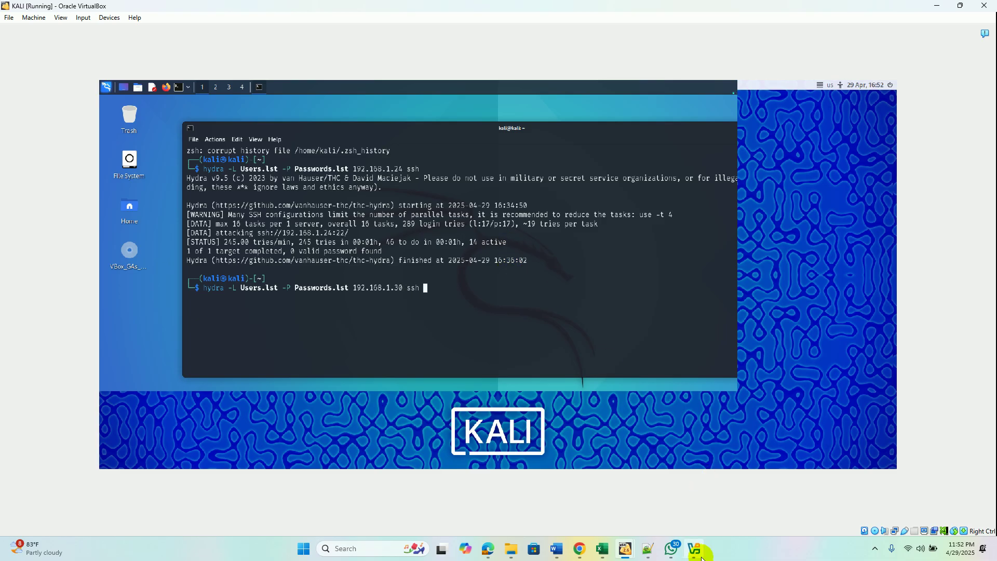
pyautogui.click(699, 555)
pyautogui.click(691, 550)
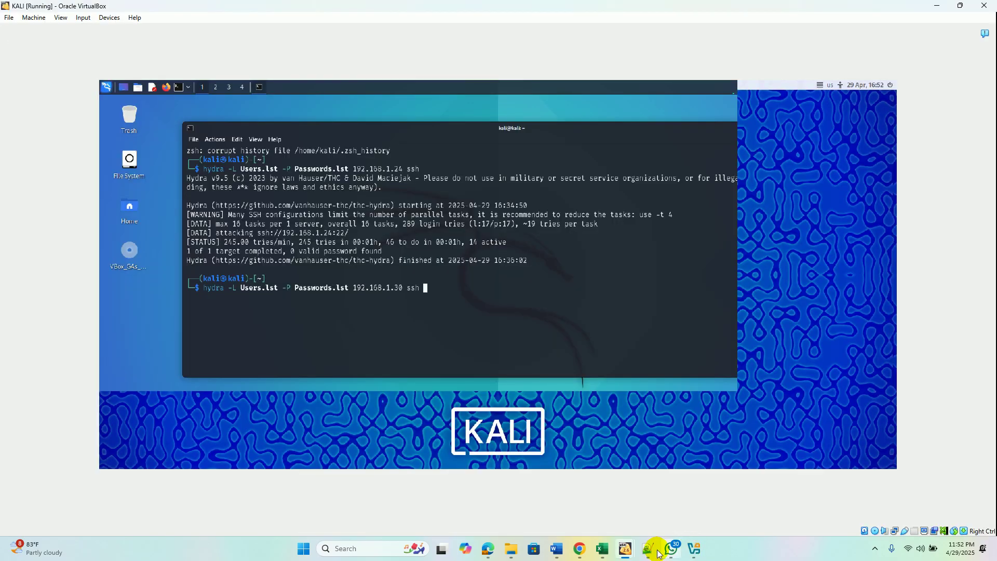
# Reload the Wazuh endpoints page in the BODHILINUX VM, showing agent bodhi_new at 192.168.1.30 active.
pyautogui.click(625, 550)
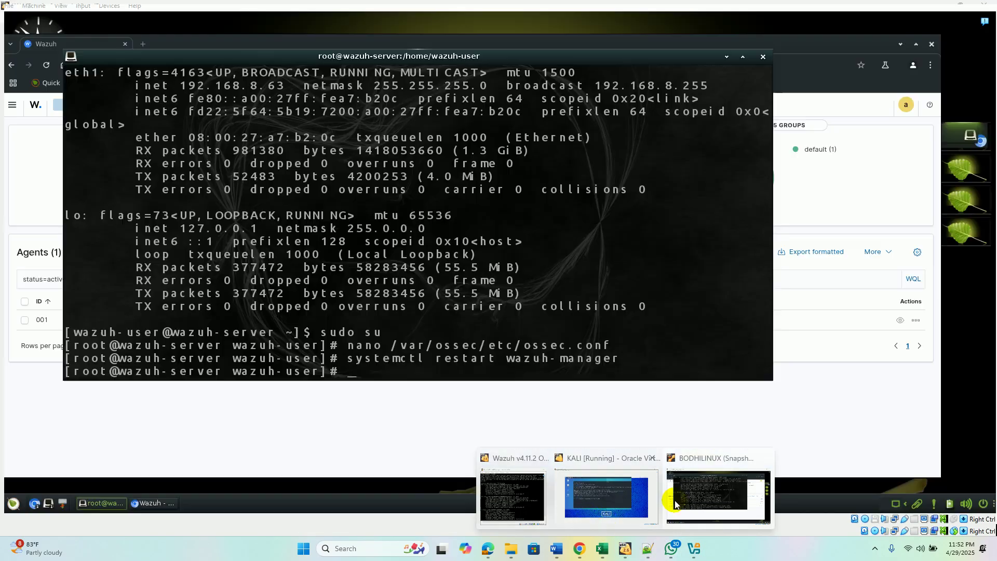
pyautogui.click(685, 491)
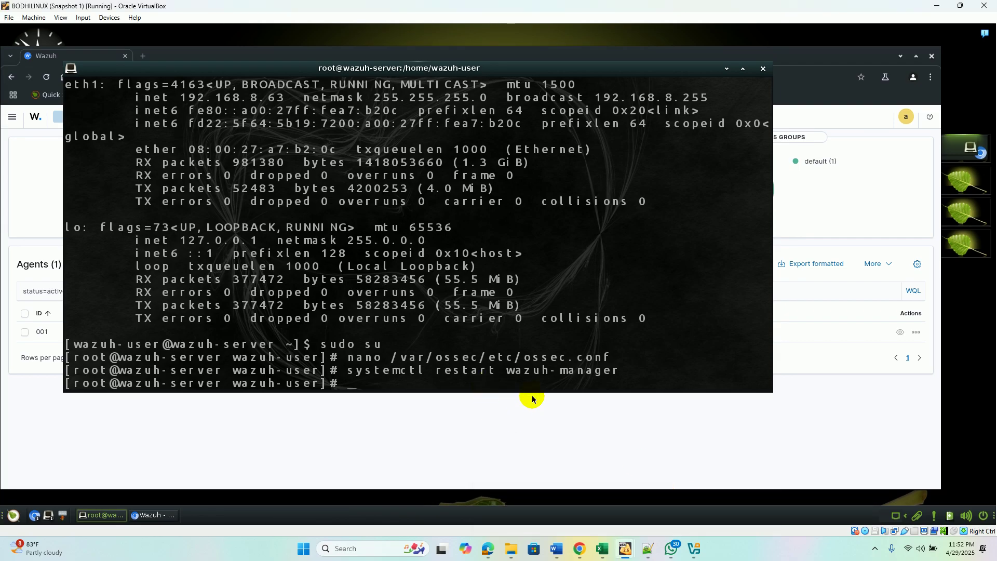
pyautogui.click(508, 421)
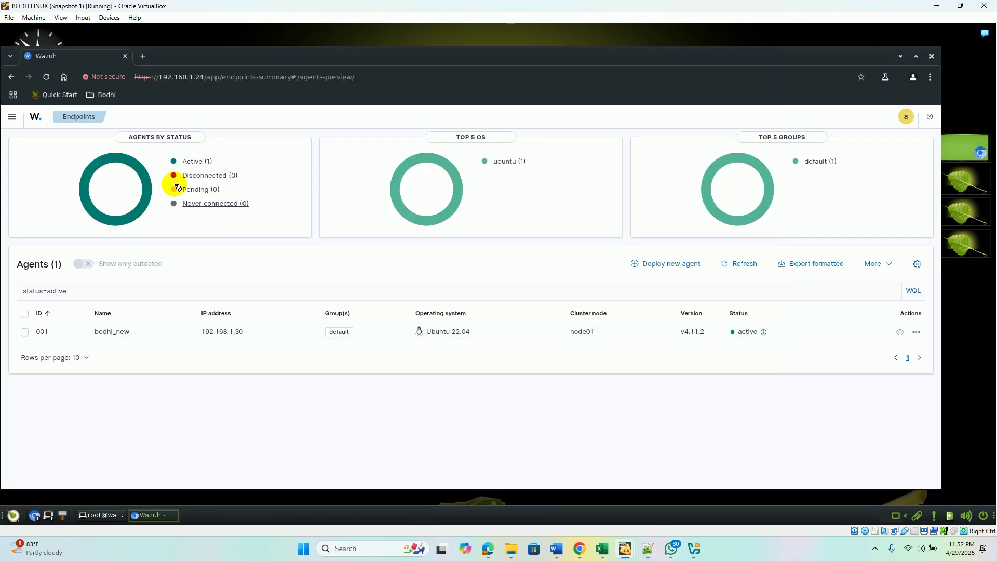
pyautogui.click(46, 77)
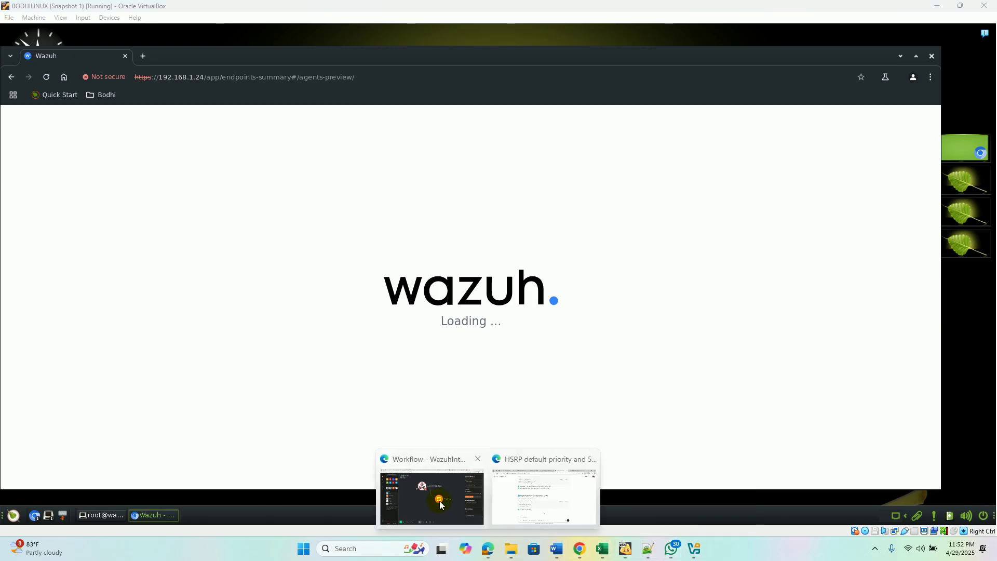
pyautogui.click(487, 548)
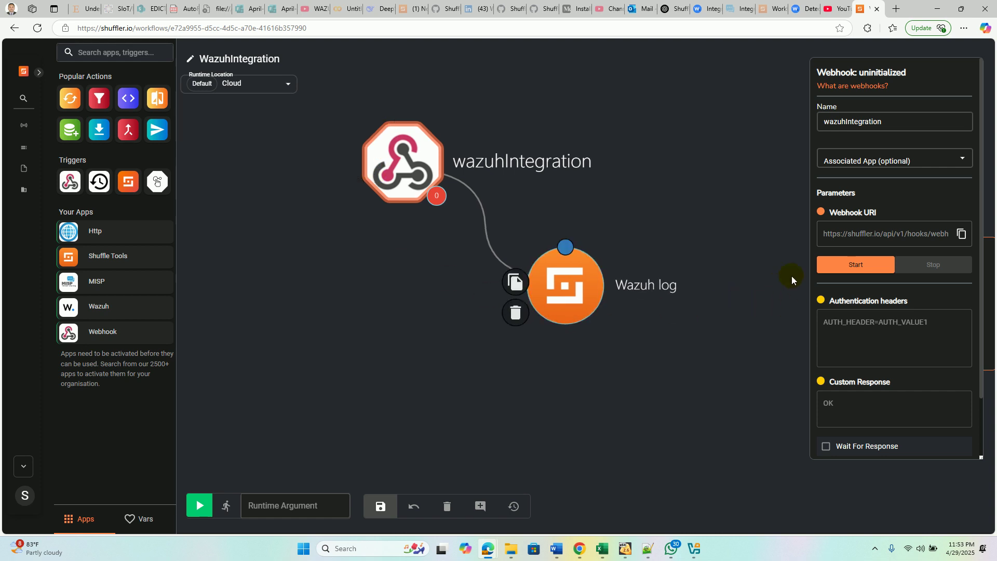
# Start the wazuhIntegration webhook, save the workflow, and open the Wazuh log action's run details.
pyautogui.click(420, 170)
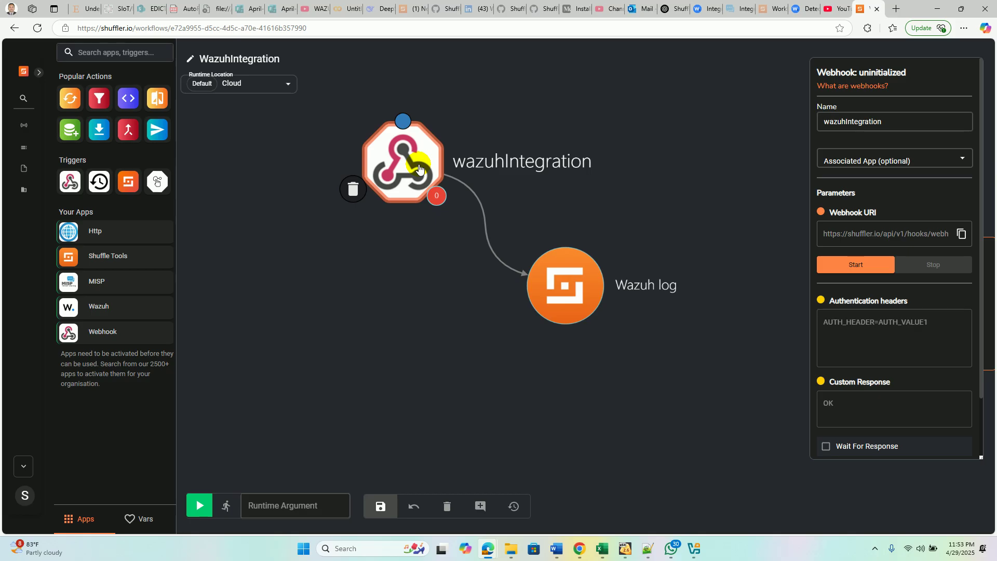
pyautogui.click(851, 267)
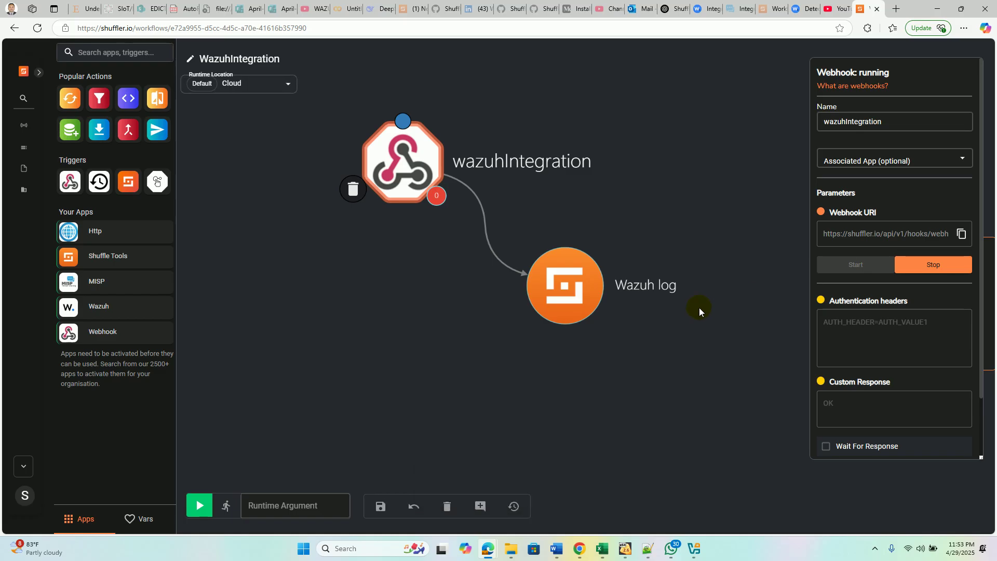
pyautogui.scroll(-5, 702, 320)
pyautogui.scroll(5, 705, 326)
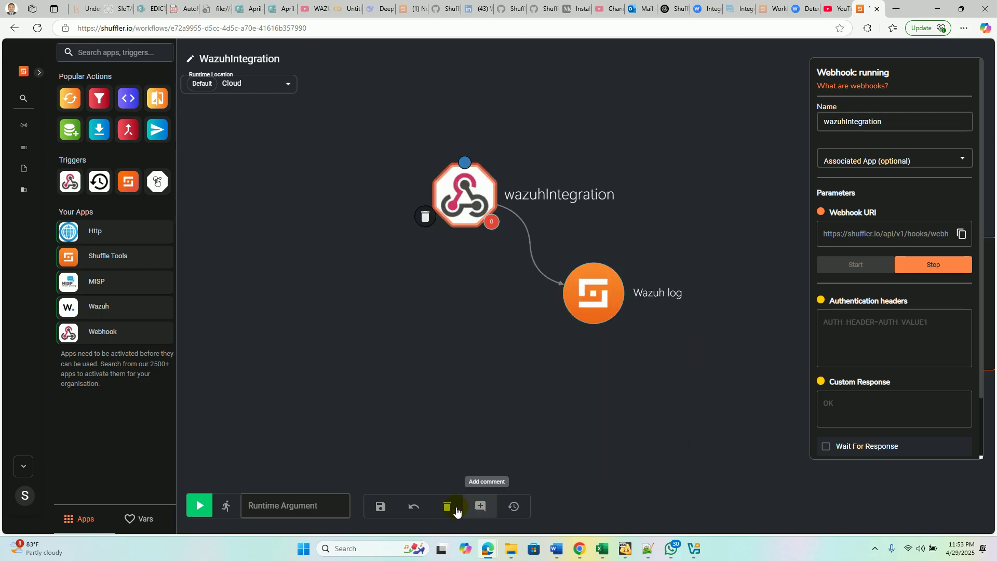
pyautogui.click(383, 503)
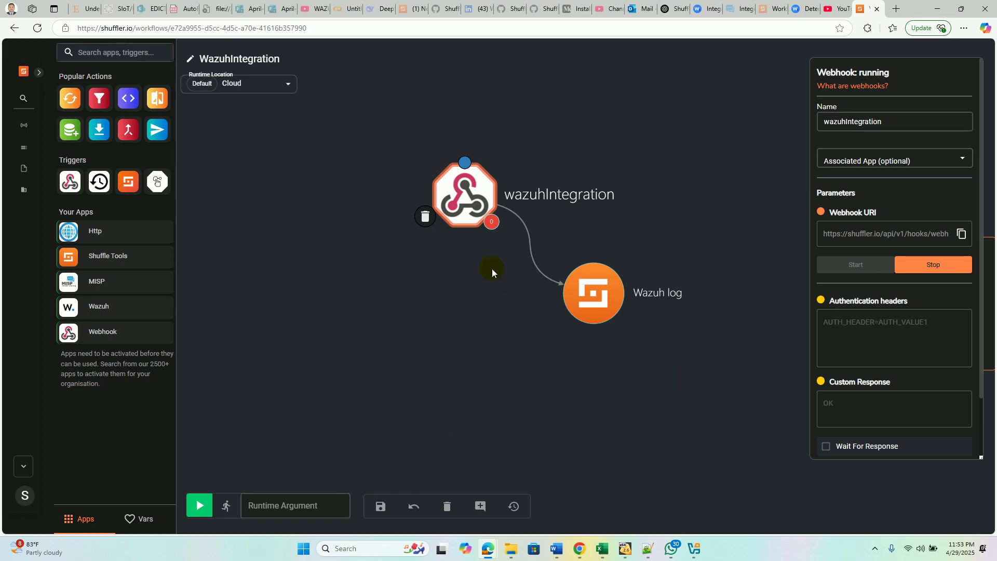
pyautogui.click(564, 290)
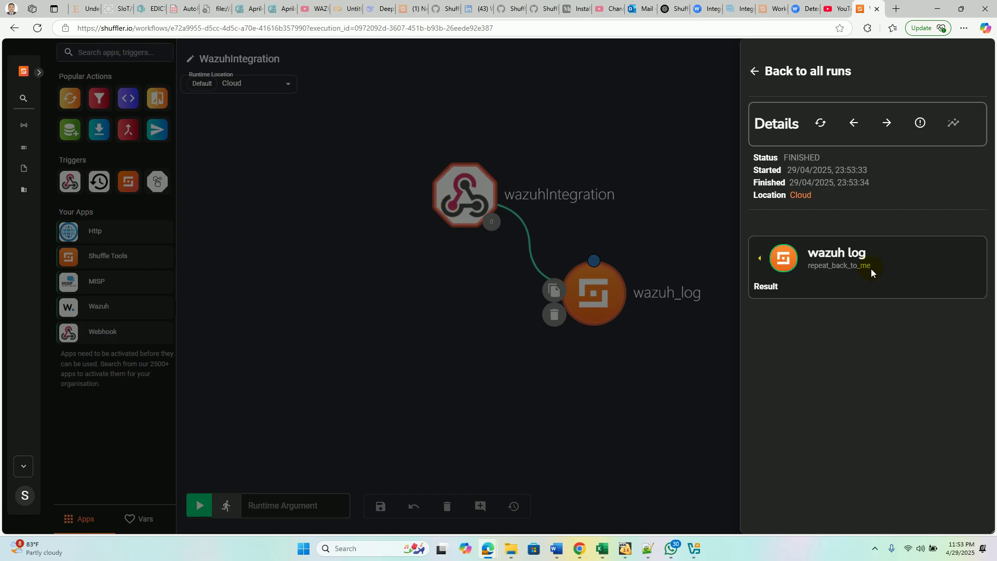
# Inspect the wazuh log result, showing SUCCESS with a 'Failed finding exec' error, then close it.
pyautogui.click(762, 261)
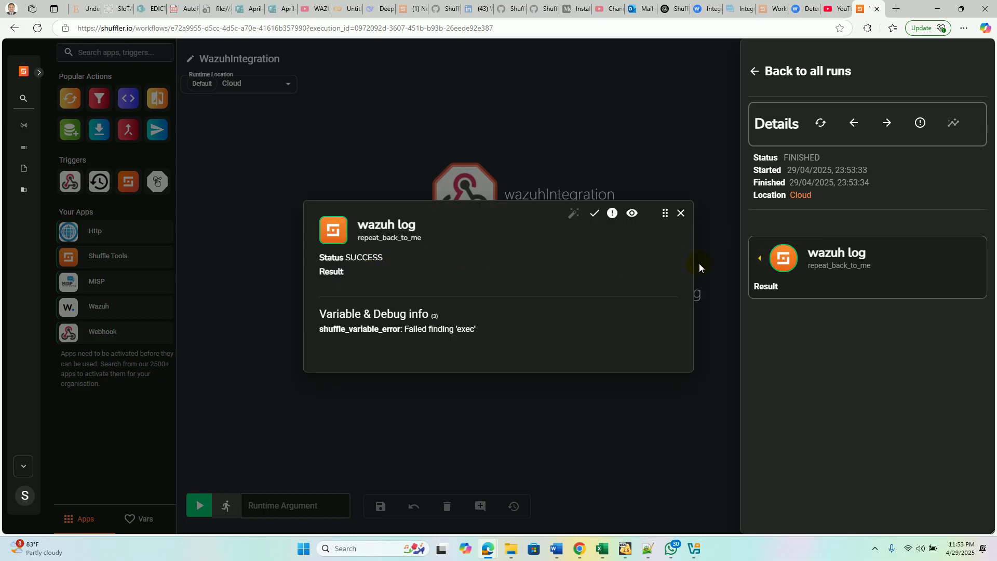
pyautogui.click(697, 192)
pyautogui.click(682, 214)
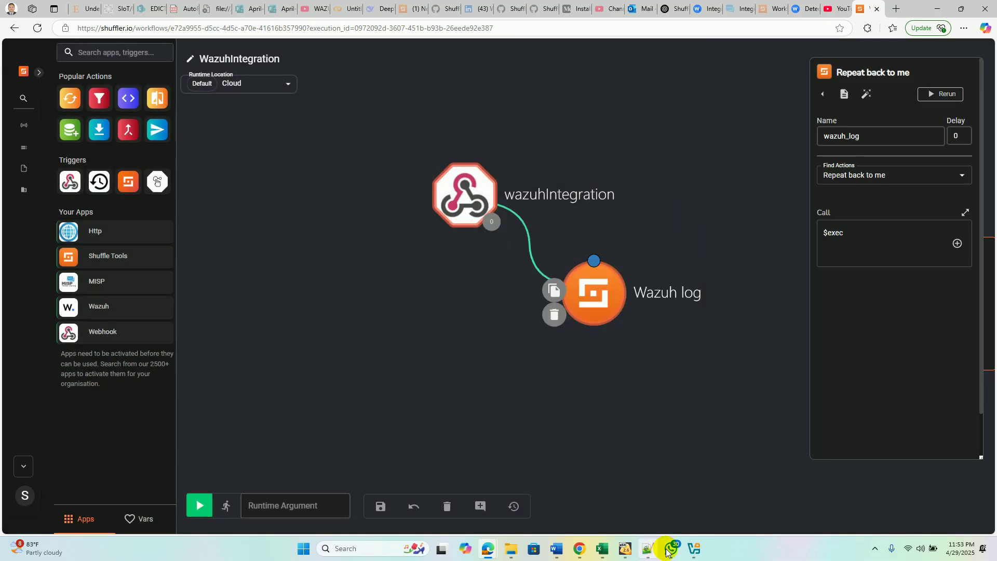
# Launch the prepared Hydra SSH brute-force against 192.168.1.30 in the KALI VM.
pyautogui.click(690, 550)
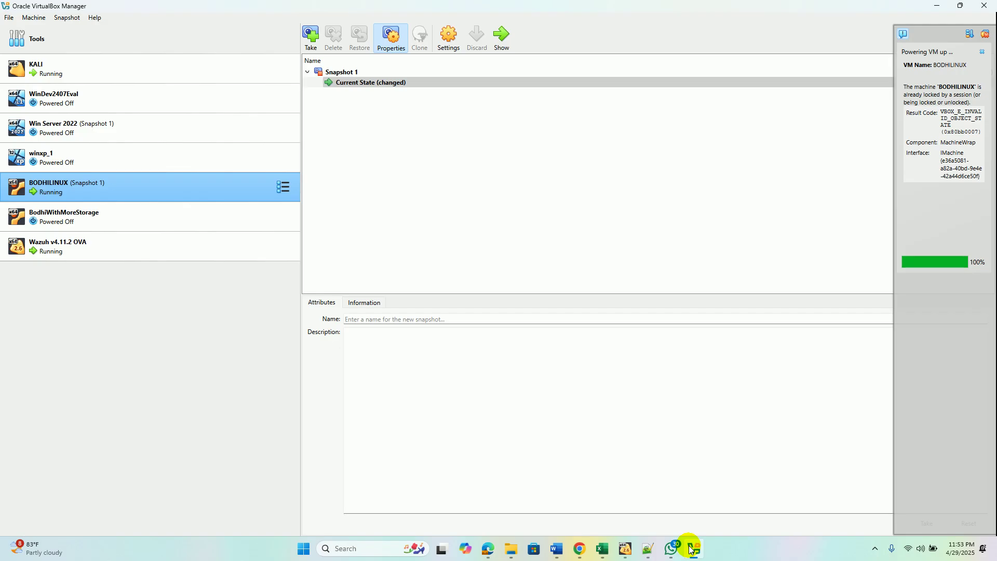
pyautogui.click(689, 550)
pyautogui.moveTo(625, 549)
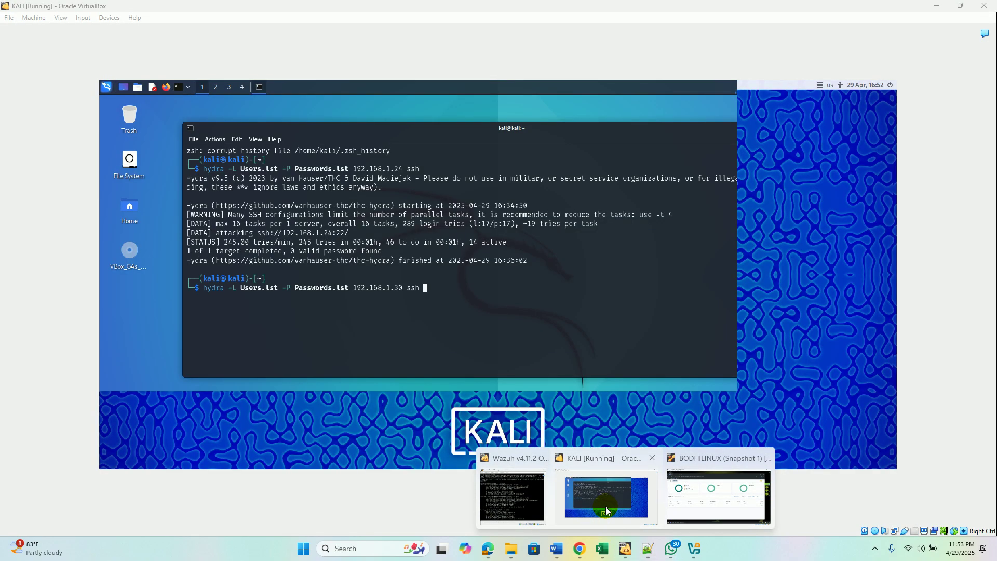
pyautogui.click(603, 513)
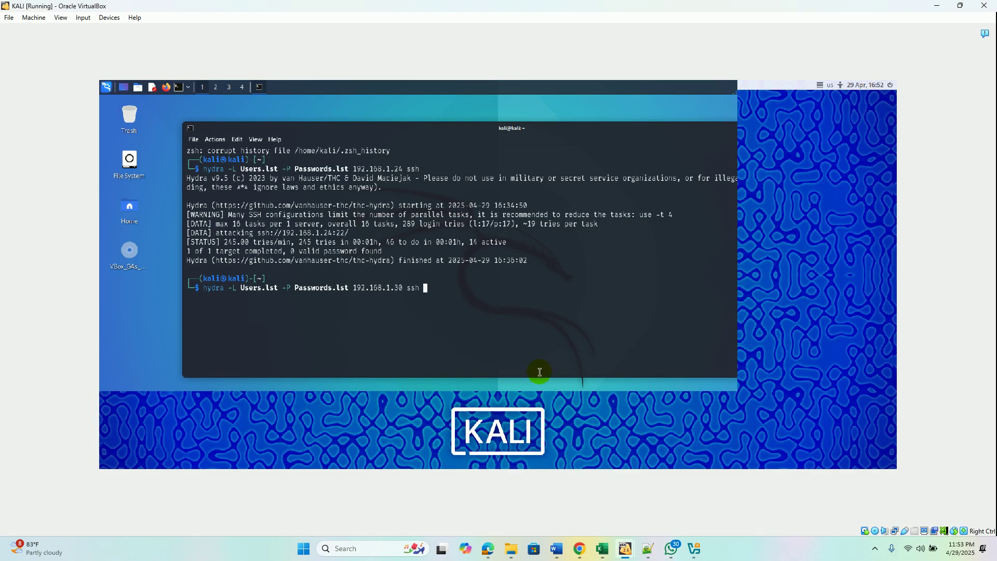
pyautogui.press('Return')
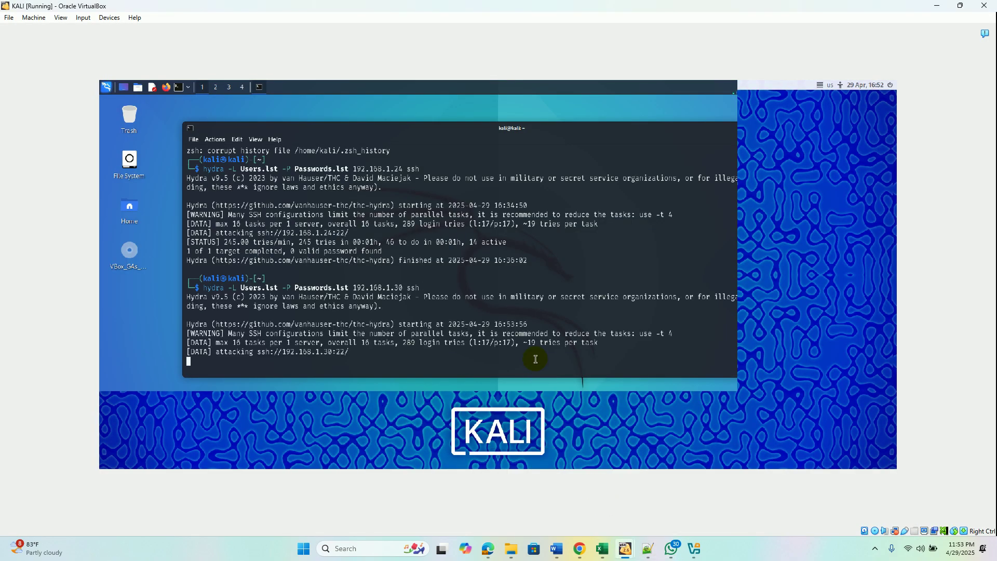
pyautogui.click(696, 549)
pyautogui.click(695, 550)
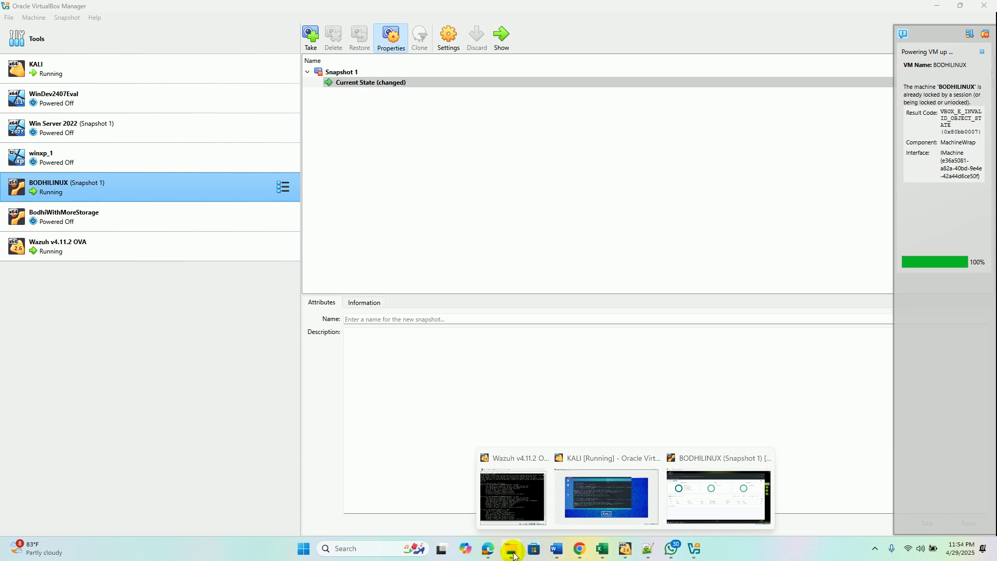
# Review the wazuh log action's previous results, close them, and open the Explore runs panel.
pyautogui.moveTo(488, 549)
pyautogui.click(440, 498)
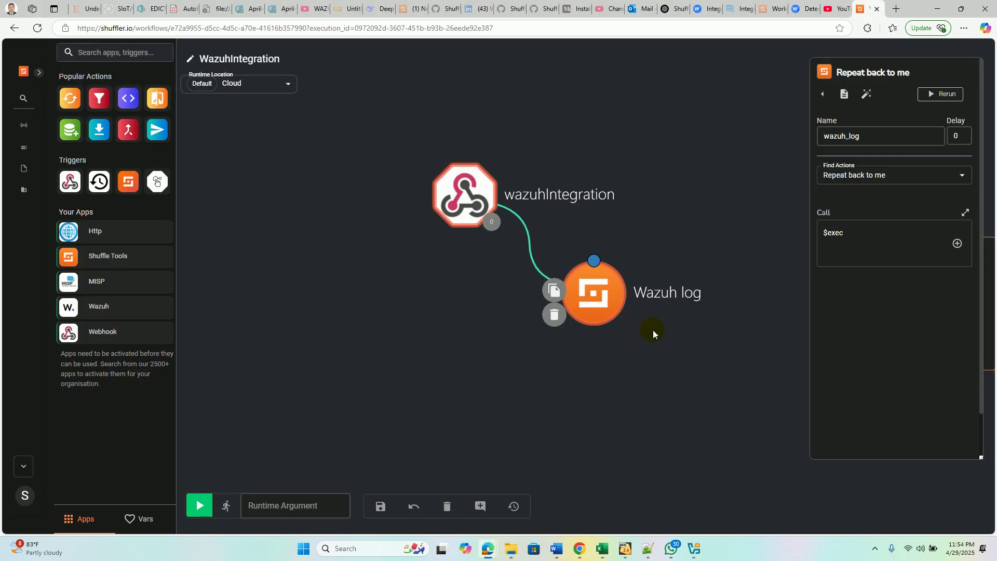
pyautogui.click(822, 96)
pyautogui.click(742, 114)
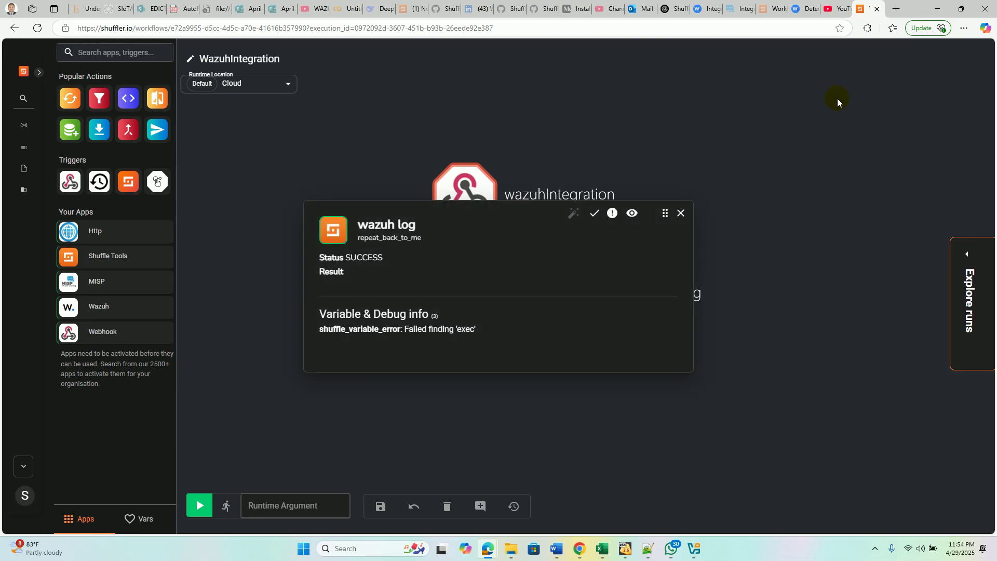
pyautogui.click(680, 212)
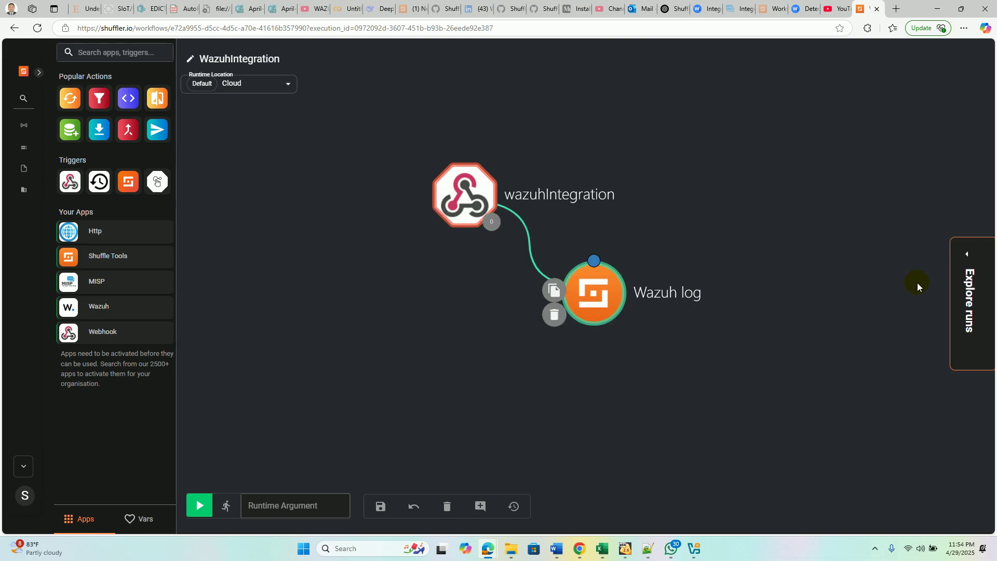
pyautogui.click(958, 289)
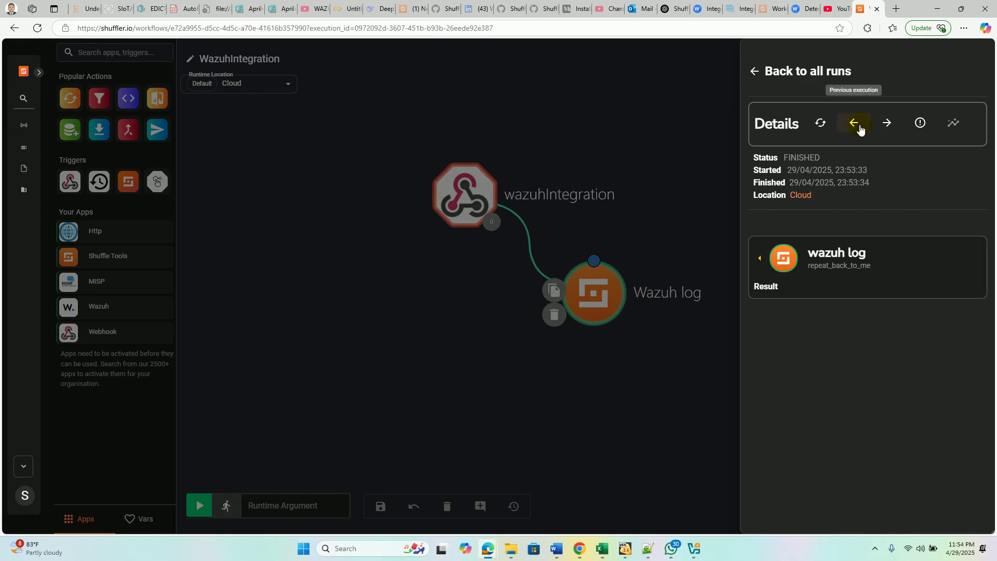
# Step to the webhook-triggered run and expand its 'PAM: User login failed' rule 5503 alert.
pyautogui.click(860, 129)
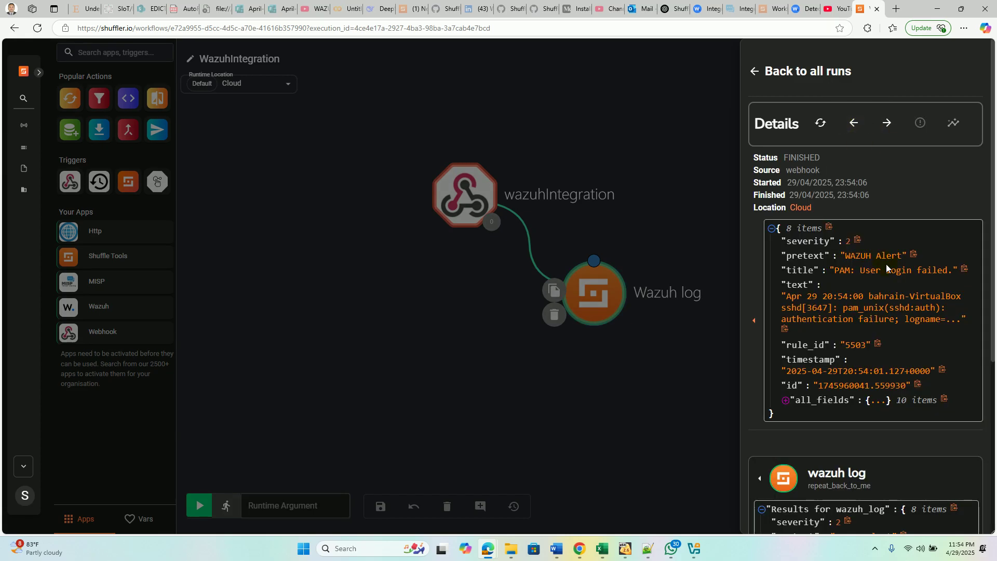
pyautogui.scroll(-1, 885, 268)
pyautogui.scroll(-1, 887, 269)
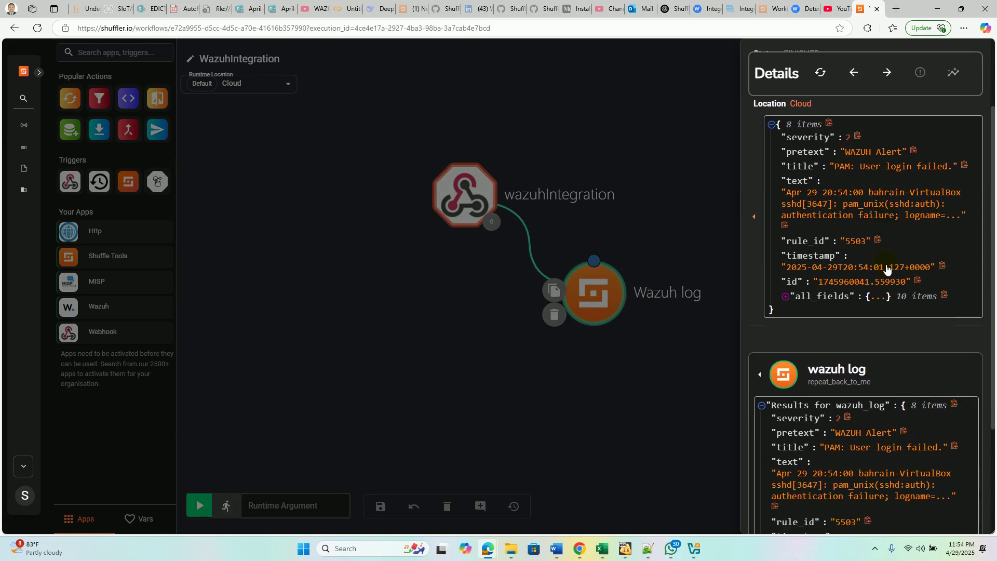
pyautogui.scroll(-2, 886, 268)
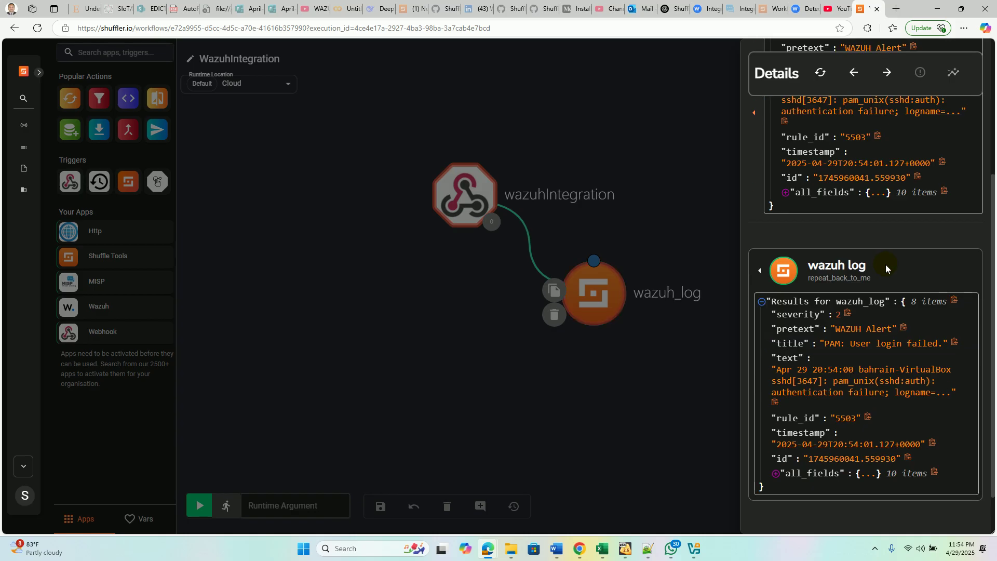
pyautogui.scroll(-1, 886, 264)
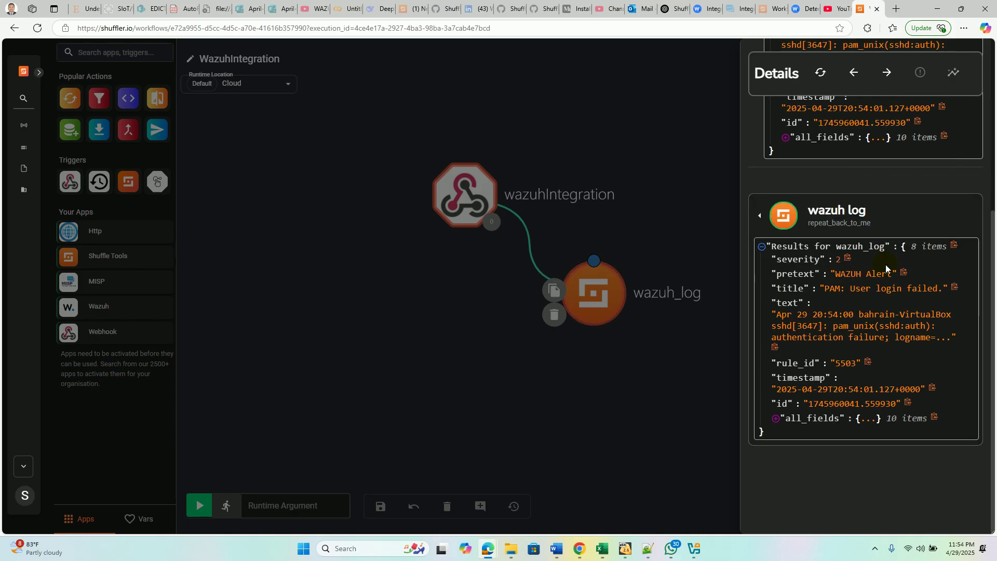
pyautogui.scroll(3, 886, 265)
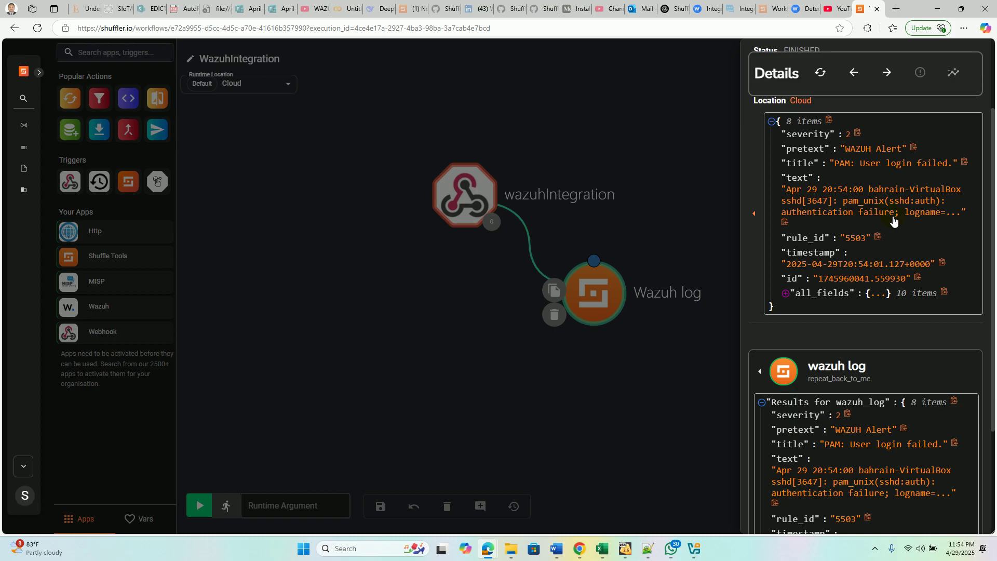
pyautogui.scroll(3, 852, 221)
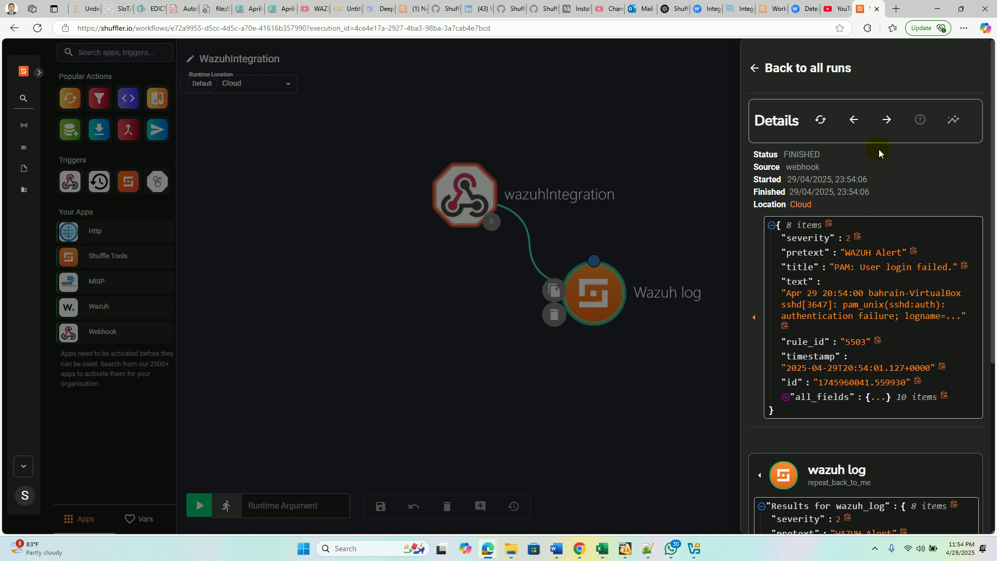
pyautogui.click(887, 121)
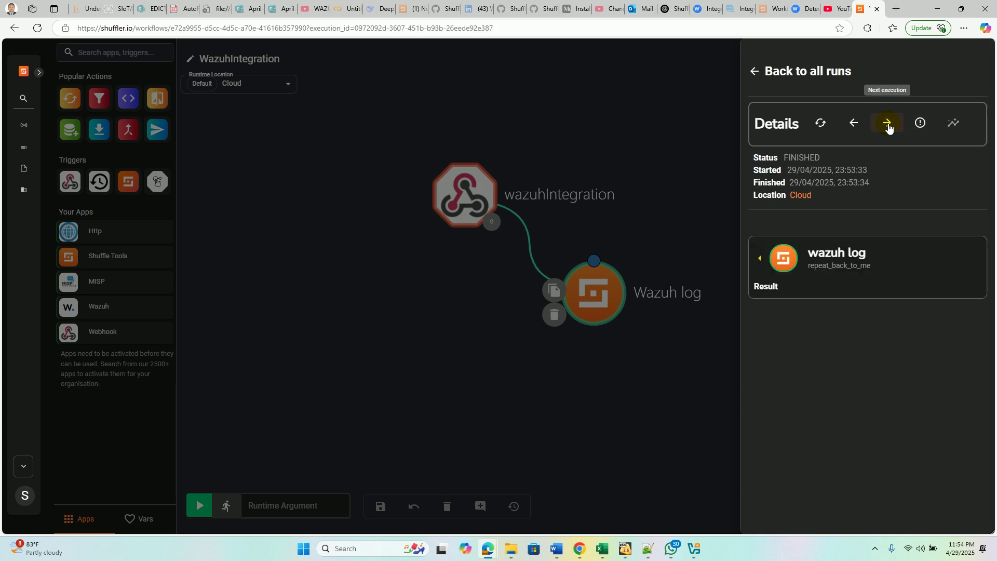
pyautogui.click(857, 125)
pyautogui.scroll(-2, 896, 322)
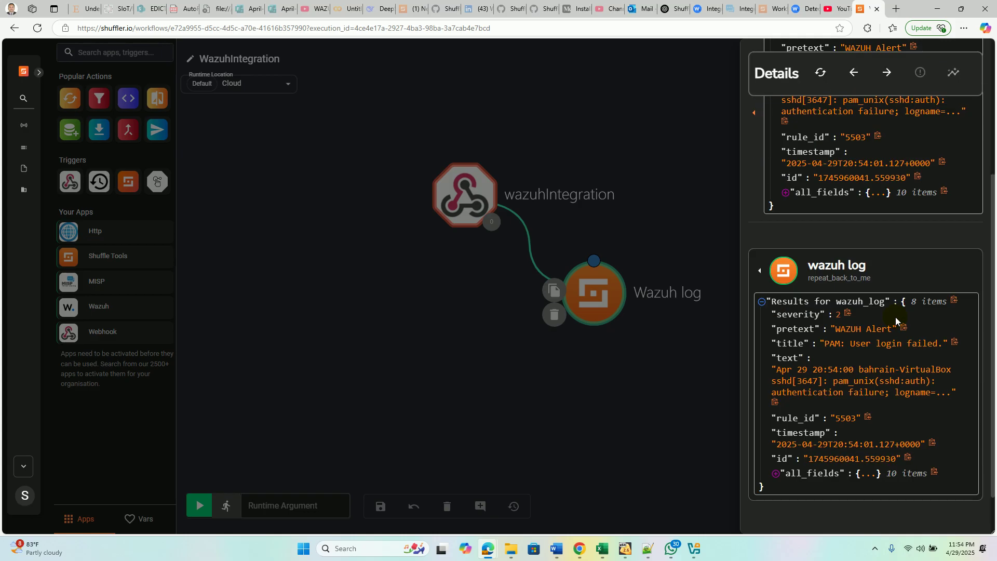
pyautogui.scroll(-1, 896, 319)
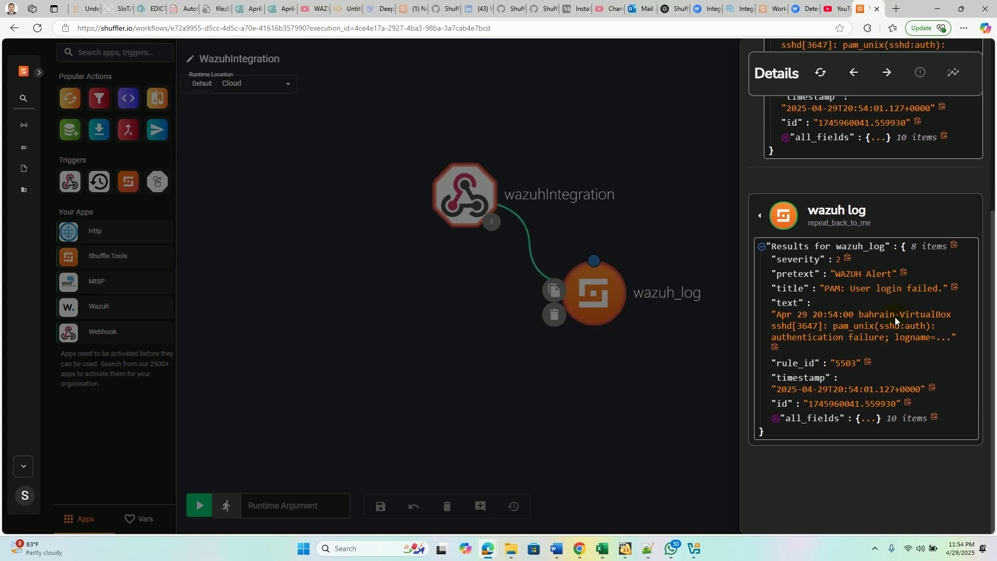
pyautogui.click(761, 221)
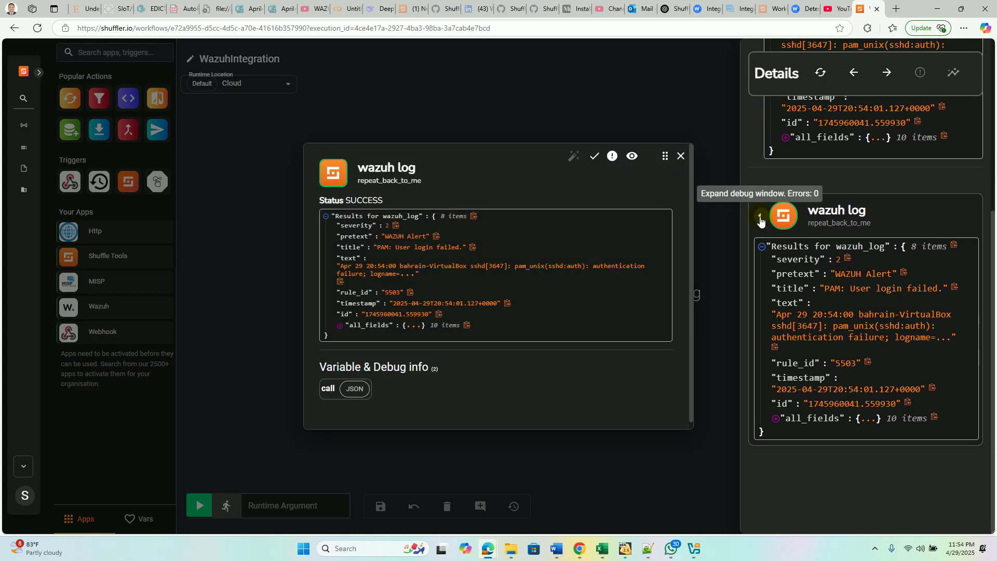
pyautogui.click(822, 346)
pyautogui.click(822, 345)
pyautogui.scroll(-1, 819, 355)
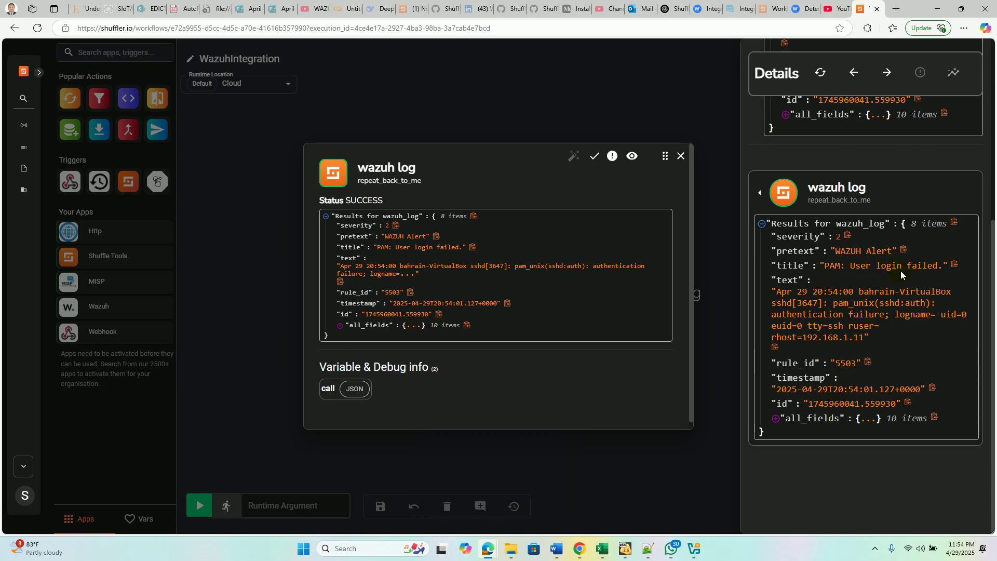
pyautogui.scroll(2, 889, 271)
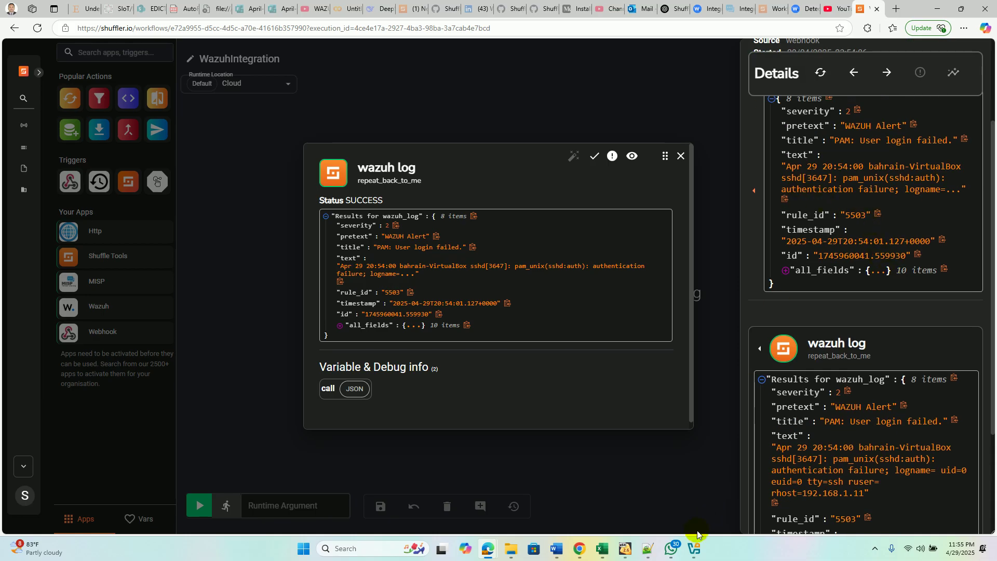
pyautogui.moveTo(625, 549)
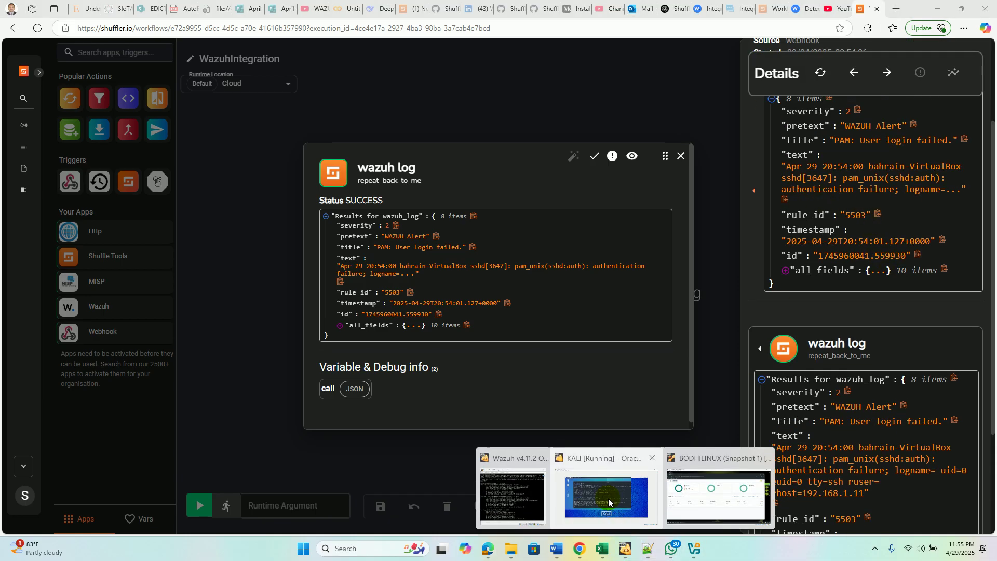
# Rerun the Hydra attack on 192.168.1.30 in Kali, then close Shuffle's wazuh log result dialog.
pyautogui.click(605, 494)
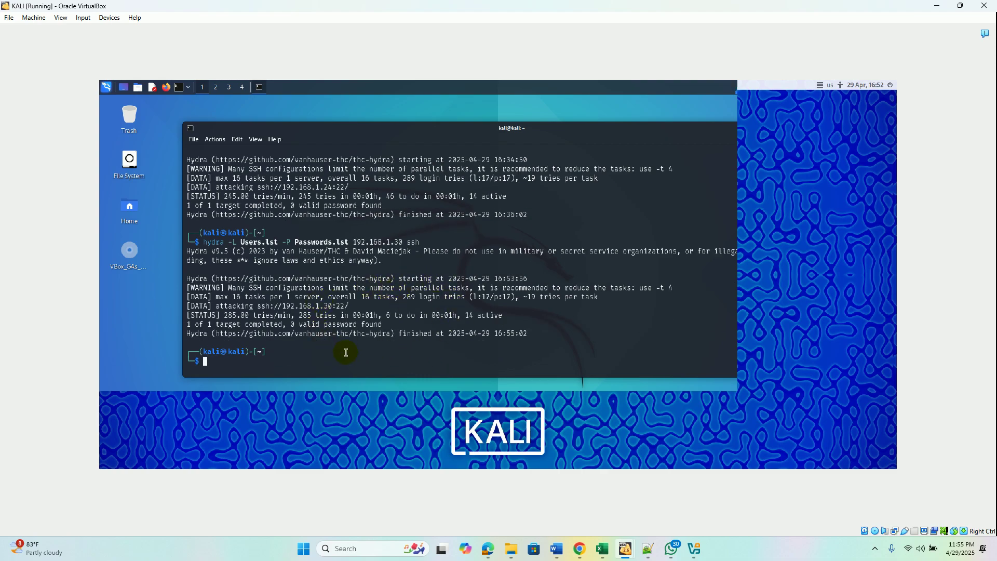
pyautogui.press('Up')
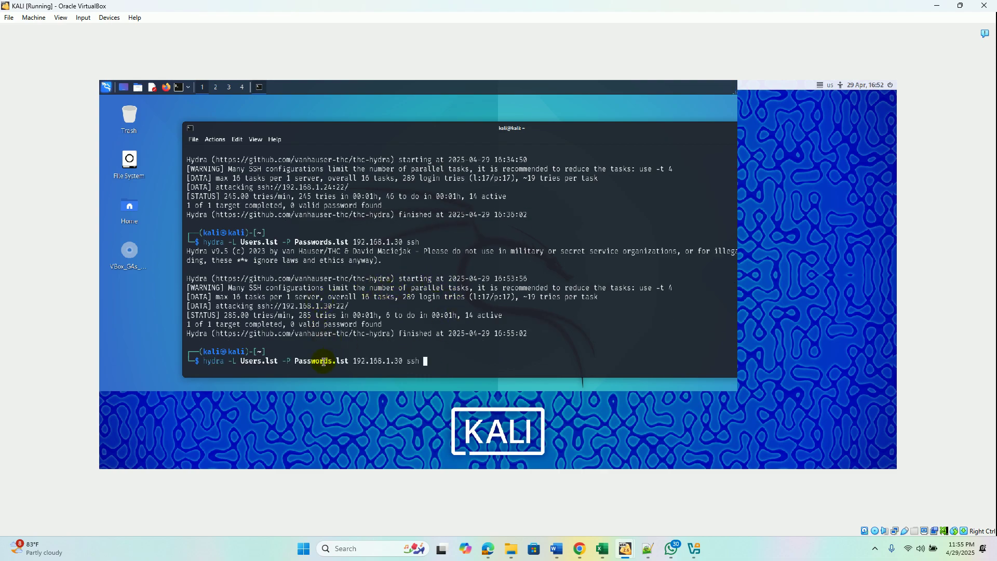
pyautogui.press('Return')
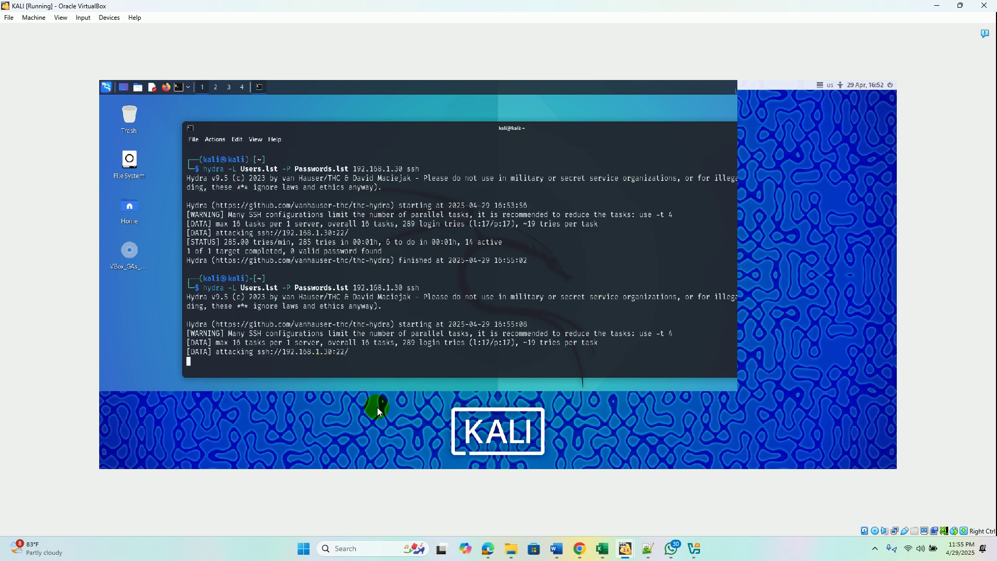
pyautogui.moveTo(487, 548)
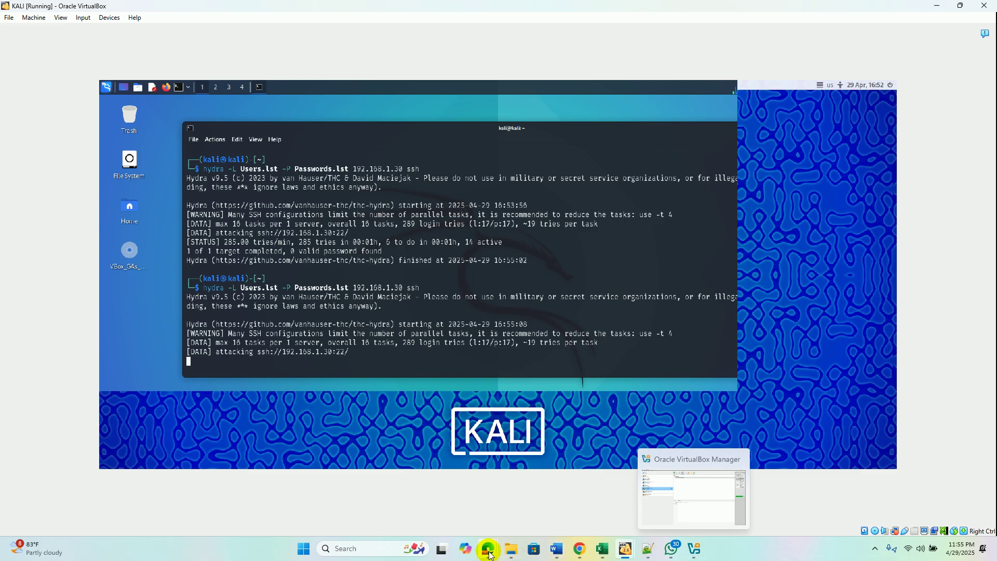
pyautogui.click(453, 502)
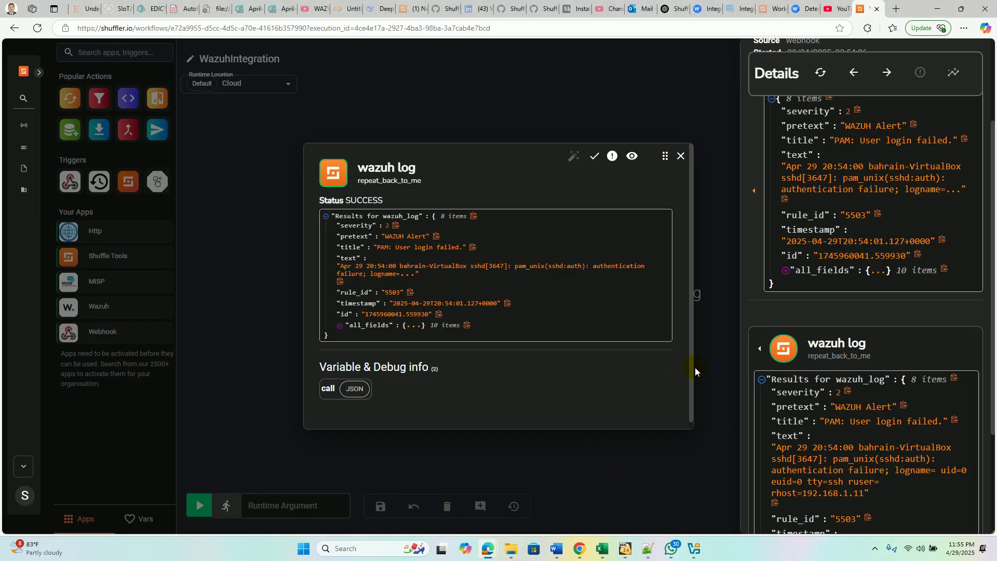
pyautogui.click(680, 157)
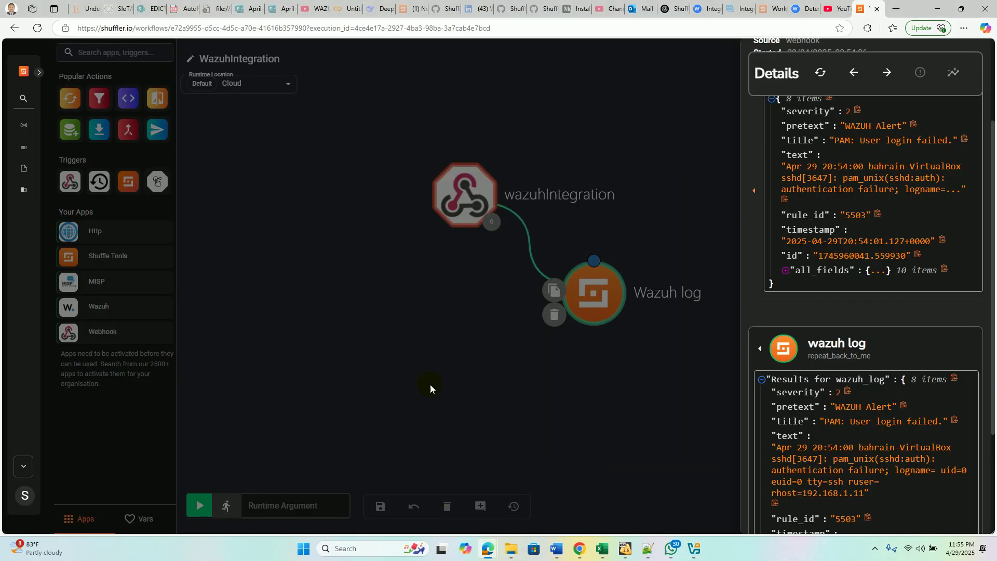
# Run the WazuhIntegration workflow and scroll the earlier failed-SSH-login alert arguments from 192.168.1.11.
pyautogui.click(201, 507)
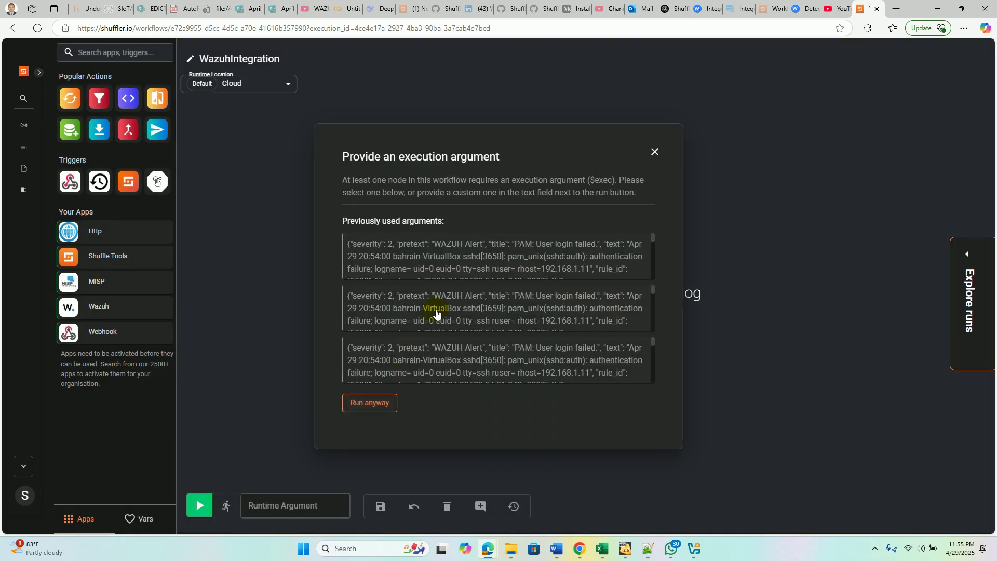
pyautogui.scroll(-1, 436, 313)
pyautogui.scroll(-1, 435, 314)
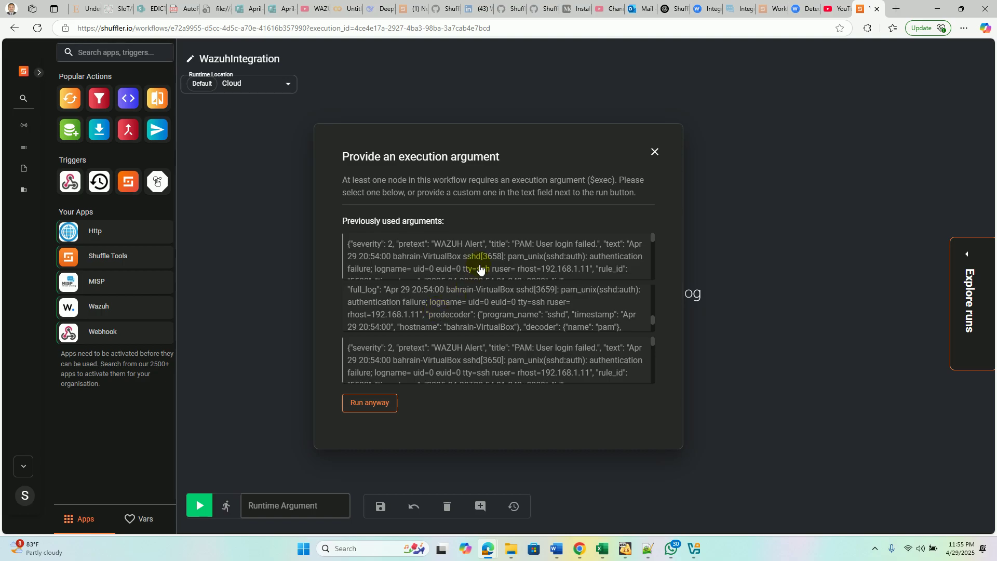
pyautogui.scroll(-1, 480, 342)
pyautogui.scroll(-1, 480, 347)
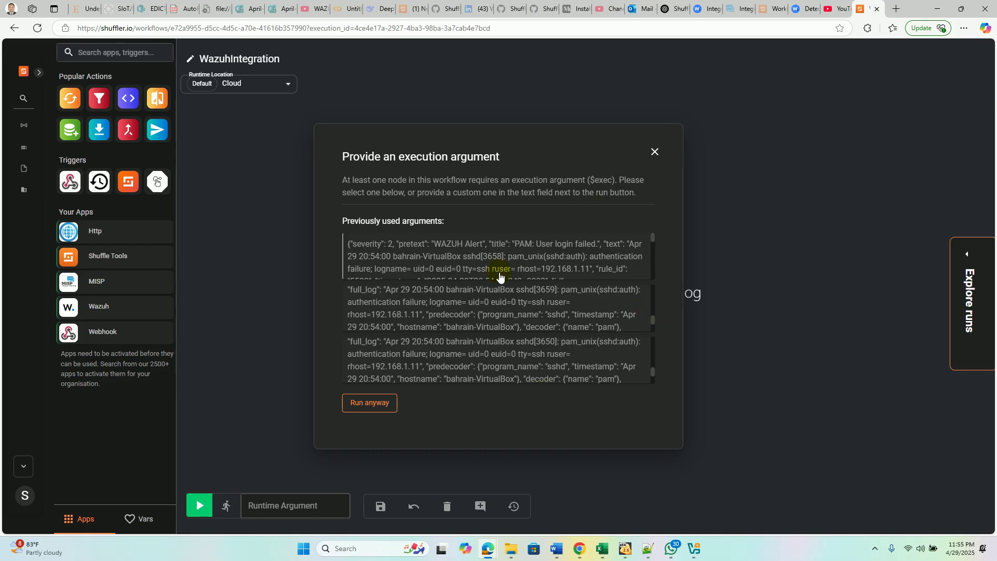
pyautogui.scroll(-1, 502, 300)
pyautogui.scroll(-1, 510, 351)
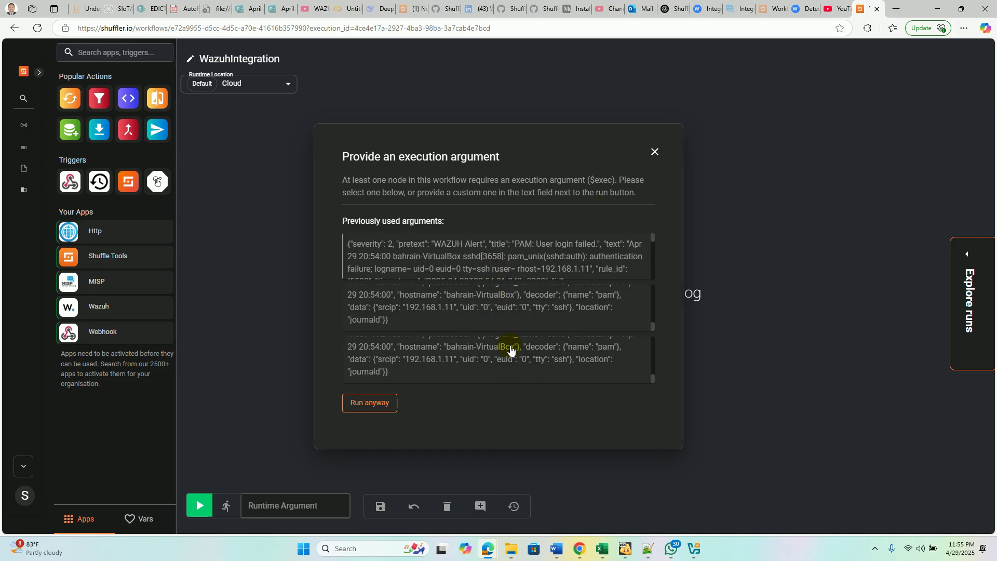
pyautogui.scroll(1, 510, 351)
pyautogui.scroll(1, 510, 351)
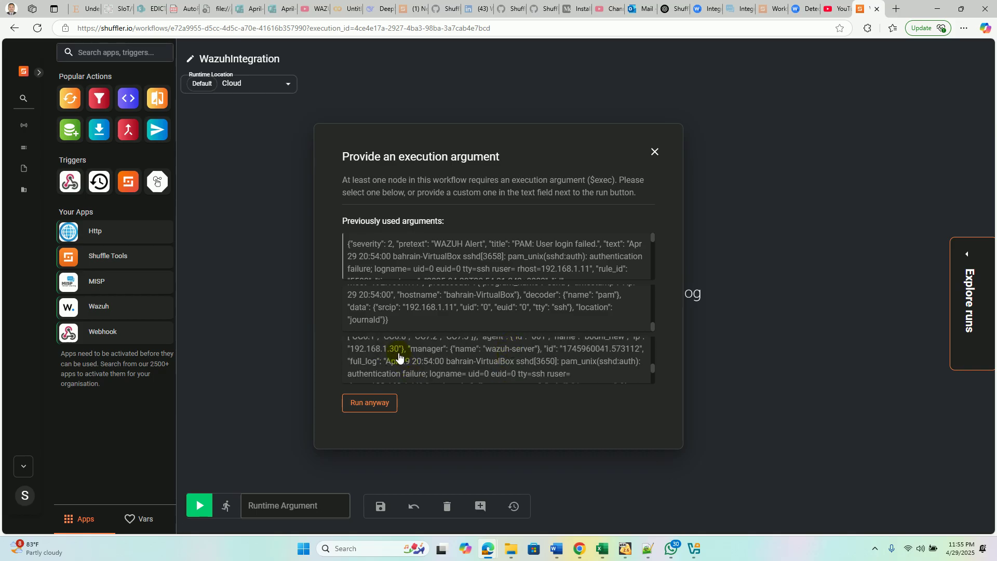
pyautogui.scroll(-2, 399, 358)
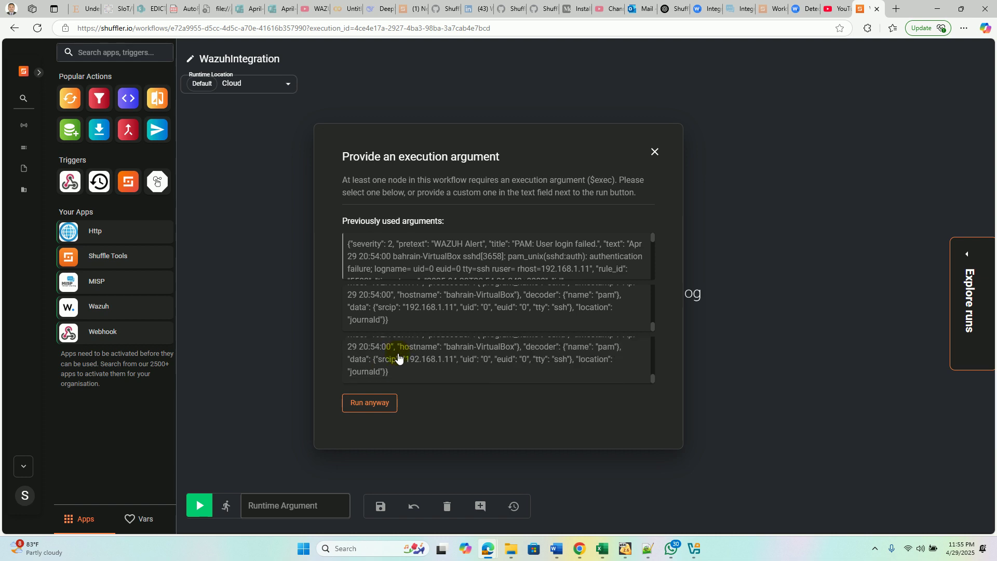
pyautogui.scroll(2, 398, 358)
pyautogui.scroll(1, 399, 357)
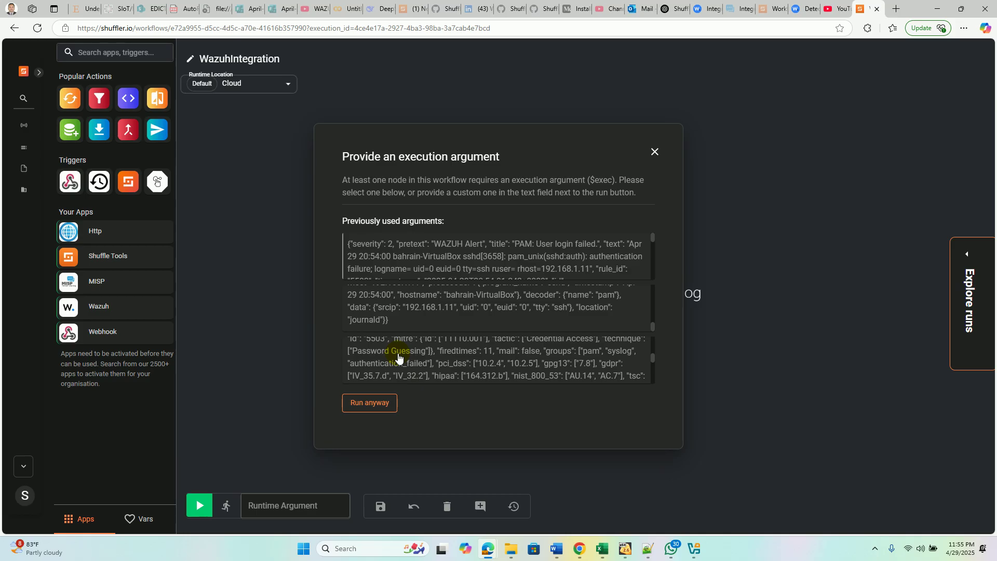
pyautogui.scroll(1, 398, 357)
pyautogui.scroll(1, 399, 358)
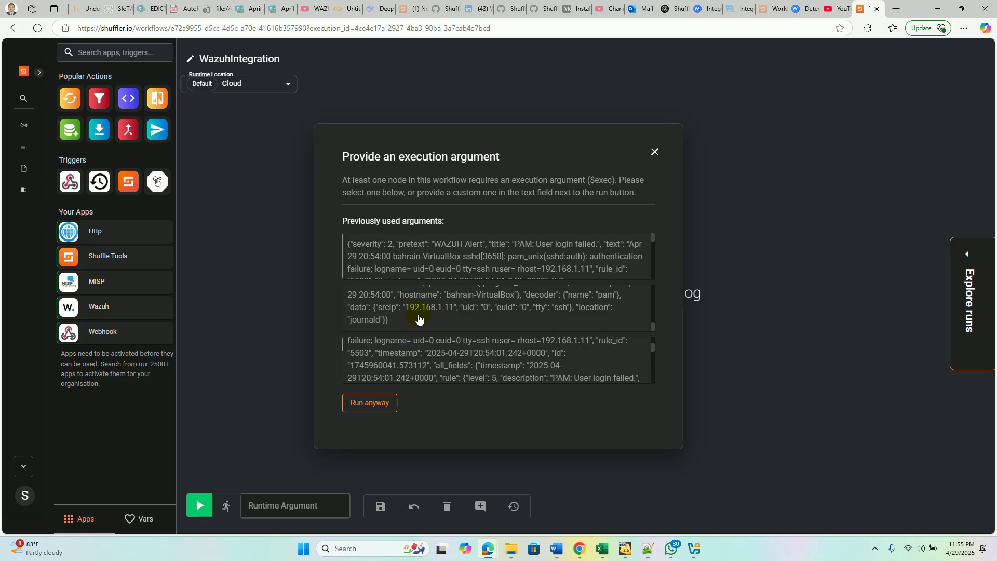
pyautogui.scroll(2, 439, 318)
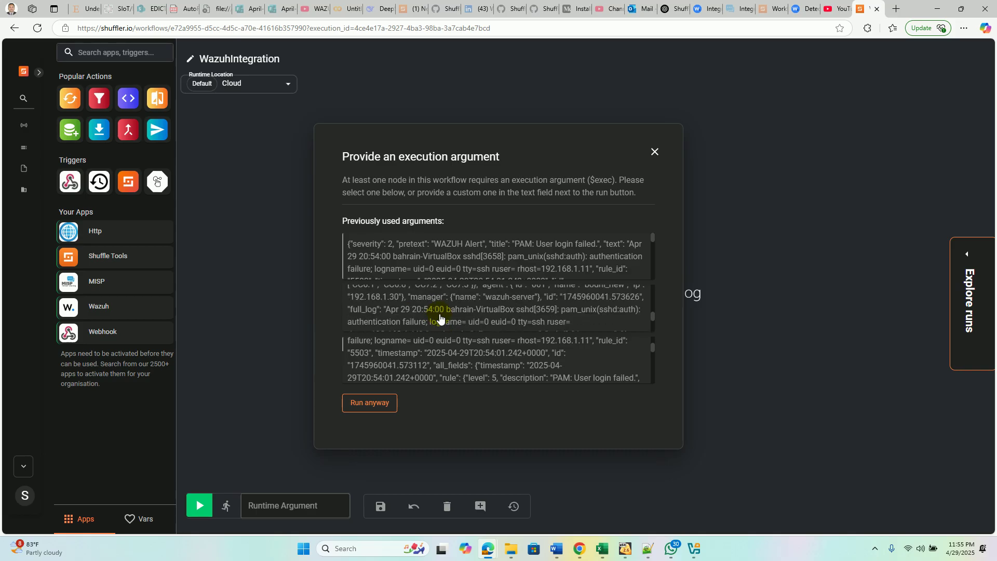
pyautogui.scroll(2, 439, 318)
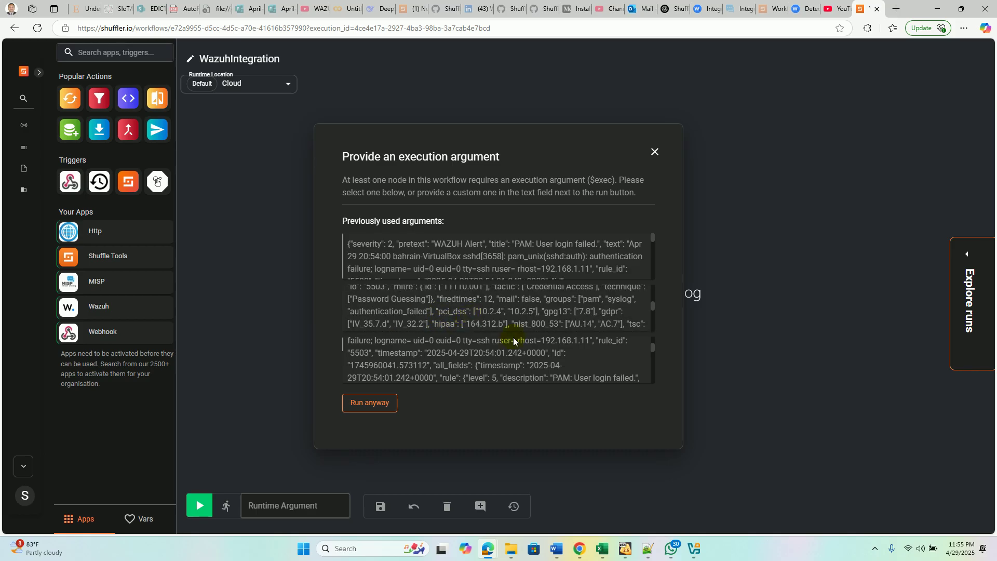
# Stop hydra on the KALI VM, run ifconfig, and highlight eth1's IP 192.168.1.11.
pyautogui.click(694, 549)
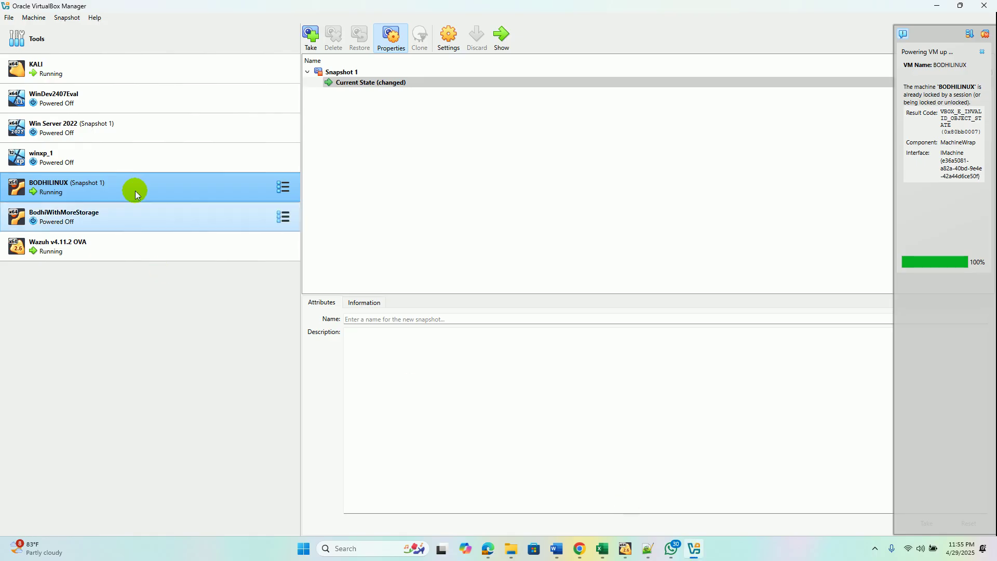
pyautogui.doubleClick(106, 72)
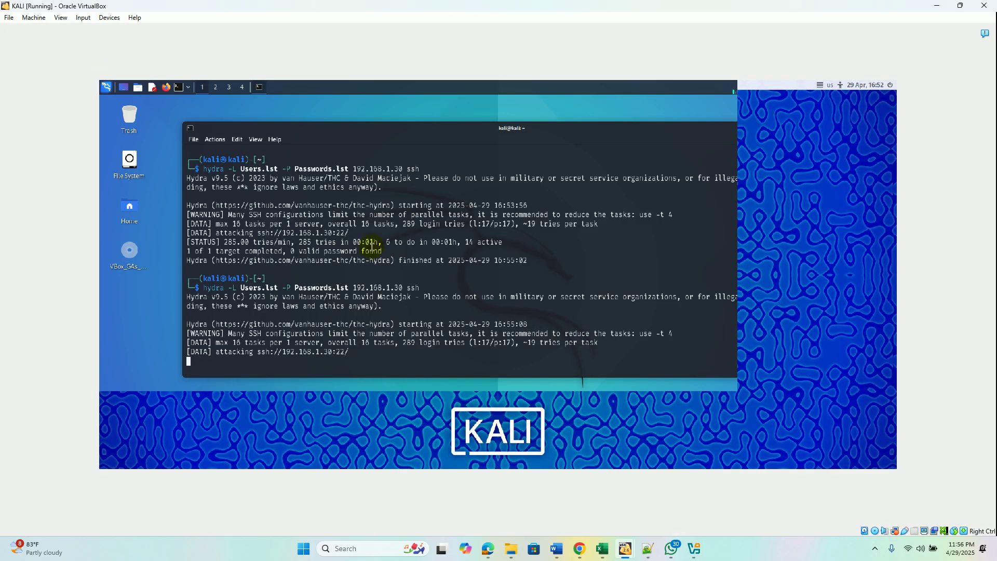
pyautogui.hotkey('ctrl', 'c')
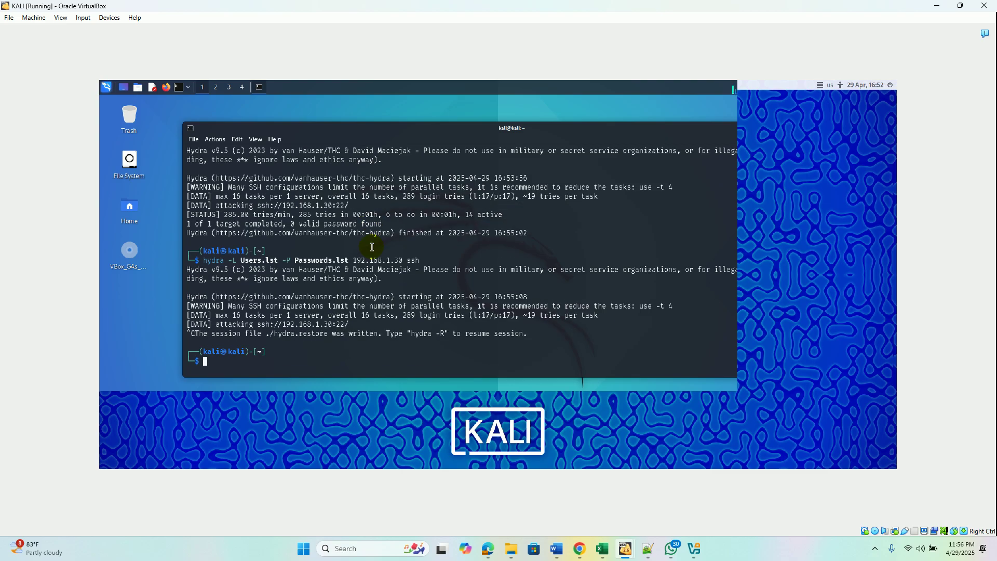
pyautogui.write('ifconfig')
pyautogui.press('Return')
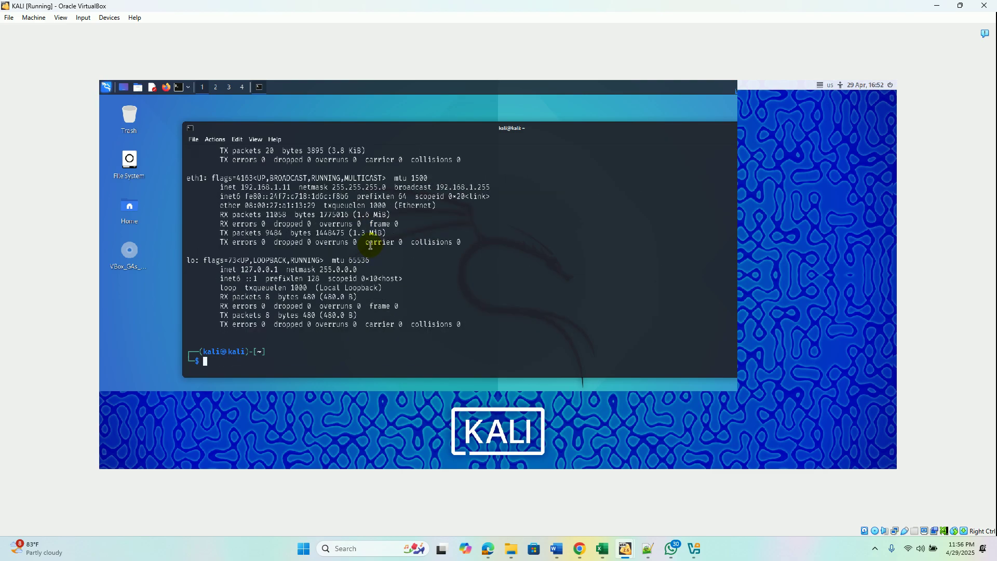
pyautogui.moveTo(298, 187); pyautogui.dragTo(251, 188)
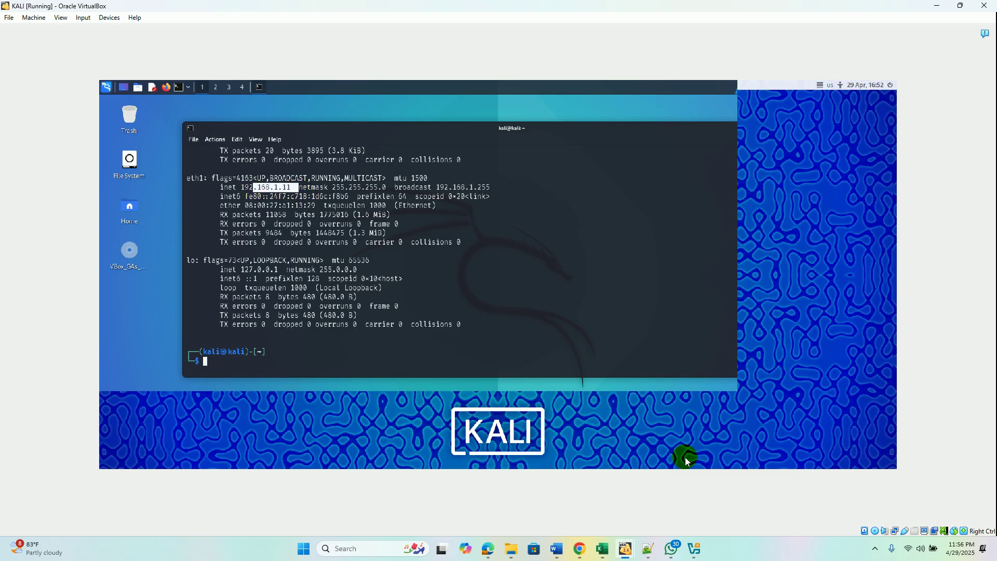
pyautogui.moveTo(488, 548)
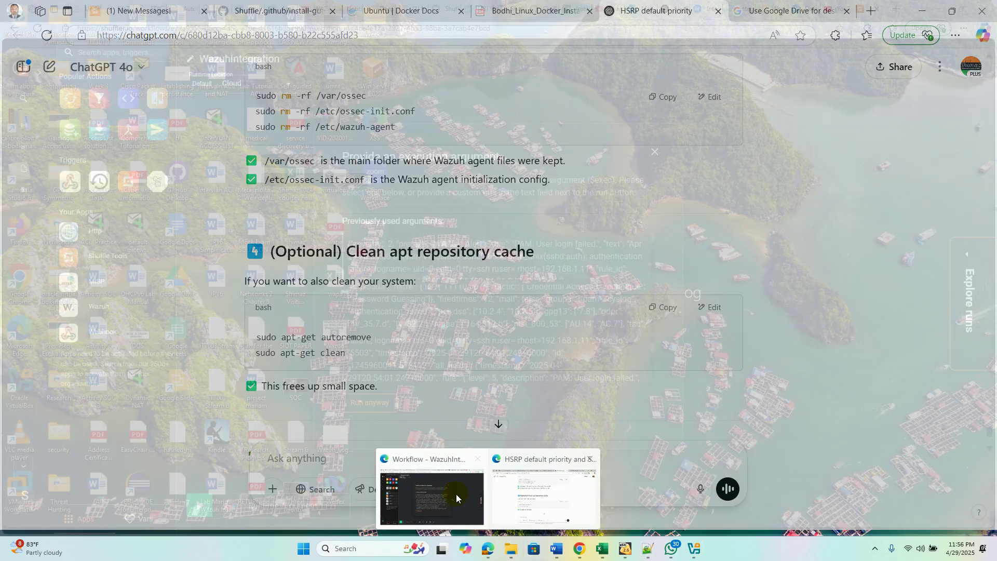
# Confirm the alert arguments show rhost 192.168.1.11, close the dialog, and select the wazuhIntegration webhook.
pyautogui.click(455, 494)
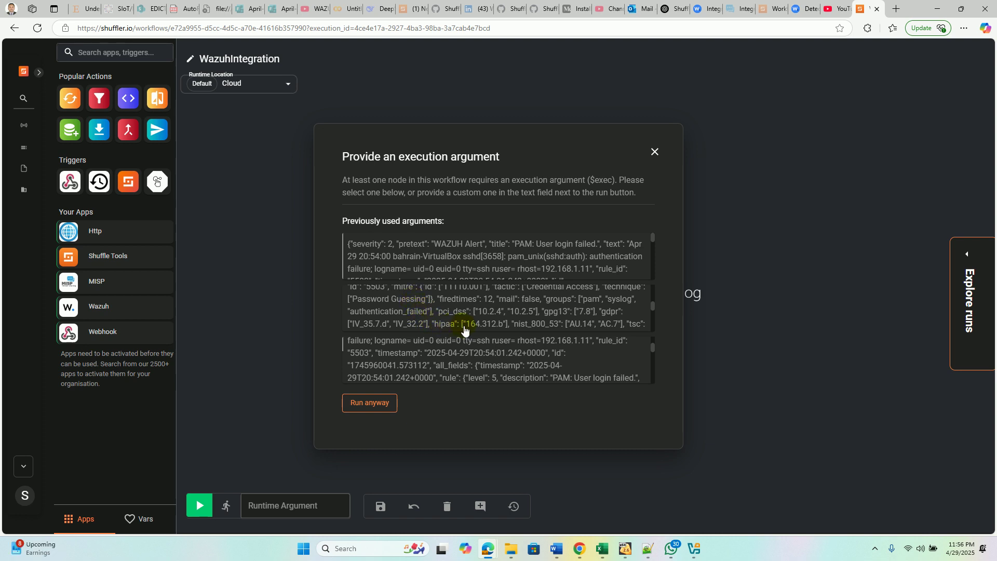
pyautogui.scroll(1, 481, 330)
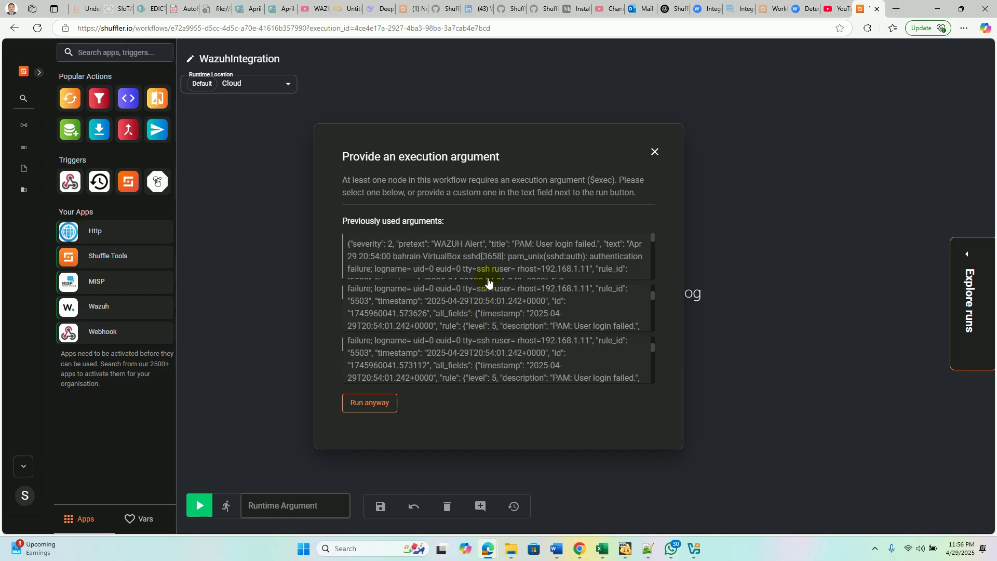
pyautogui.scroll(-2, 490, 274)
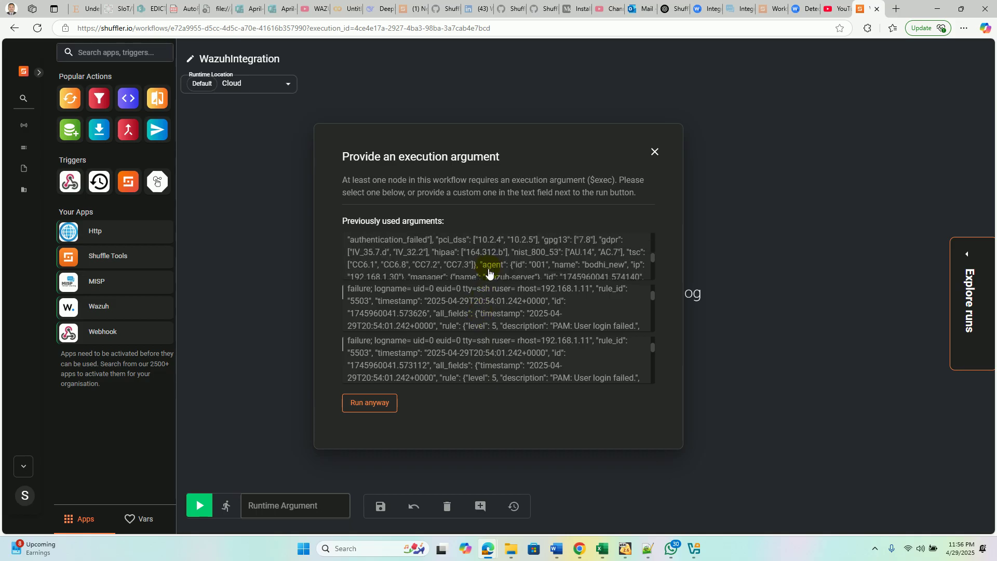
pyautogui.scroll(-1, 489, 273)
pyautogui.scroll(-1, 490, 274)
pyautogui.scroll(-2, 446, 268)
pyautogui.scroll(-1, 446, 267)
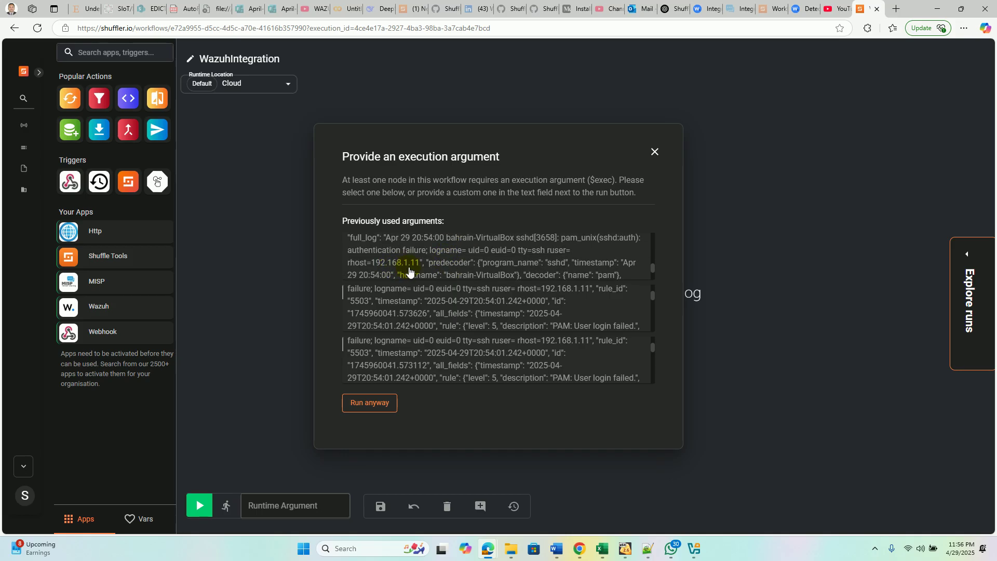
pyautogui.click(655, 152)
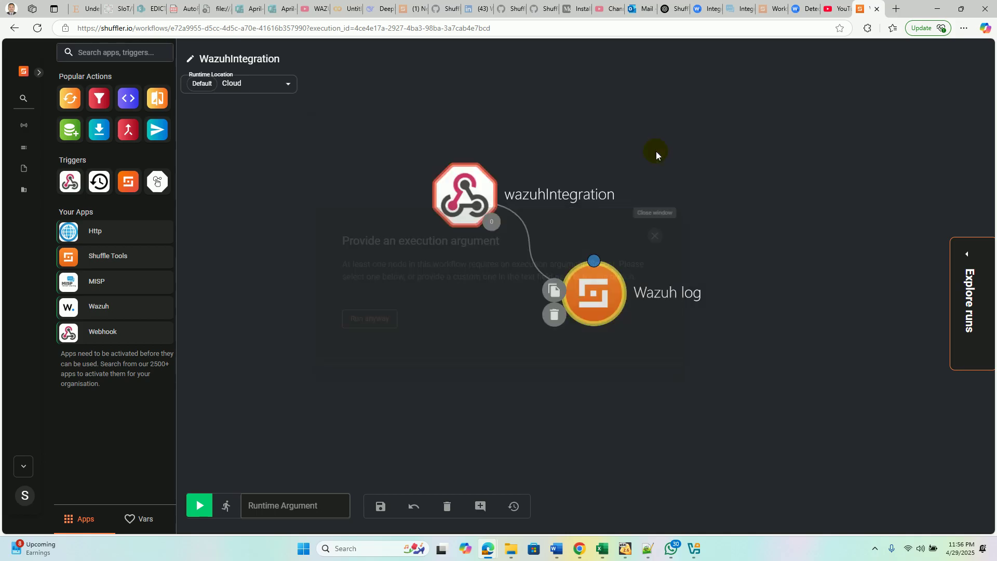
pyautogui.click(464, 195)
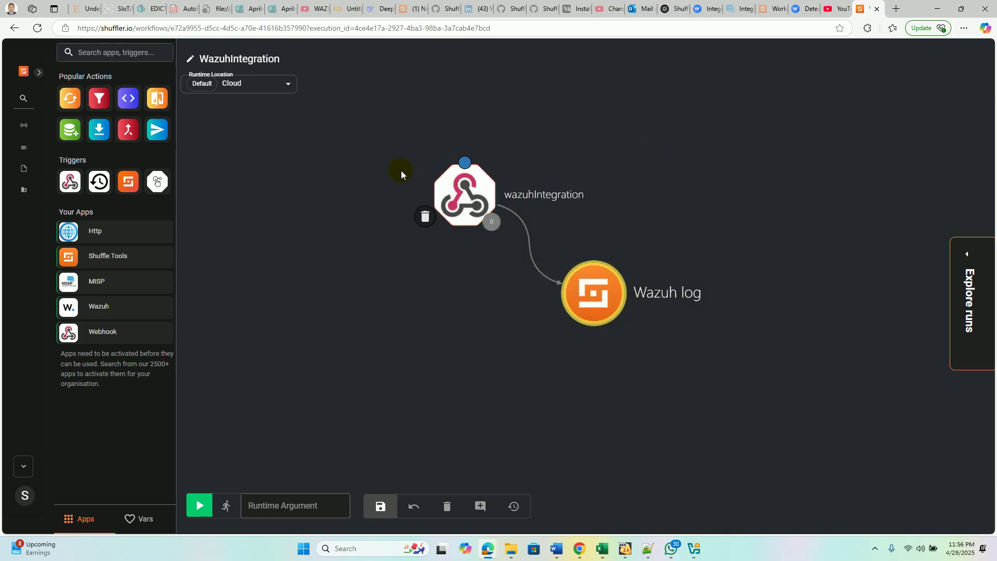
# Switch between VirtualBox Manager and the KALI virtual machine window.
pyautogui.click(694, 548)
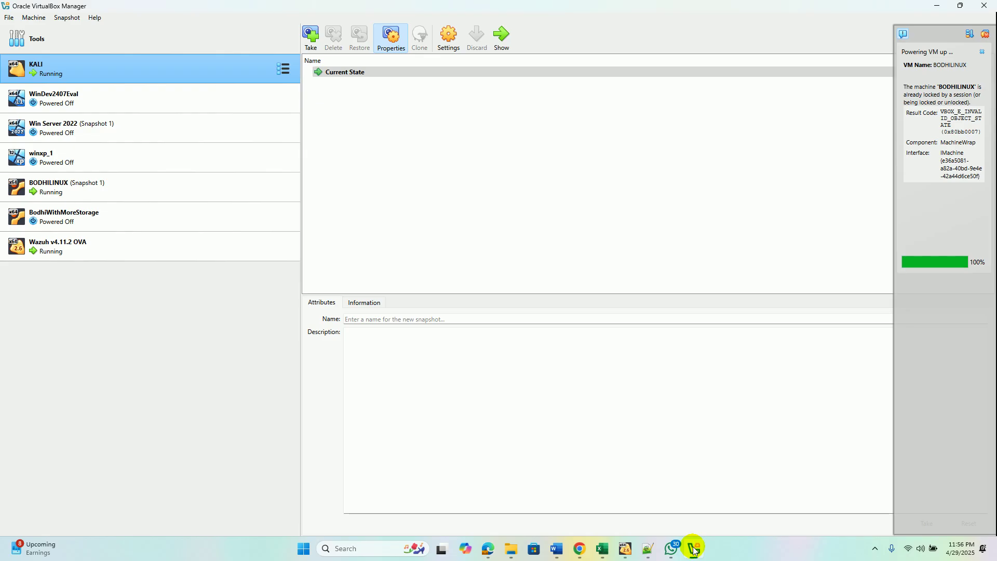
pyautogui.doubleClick(186, 75)
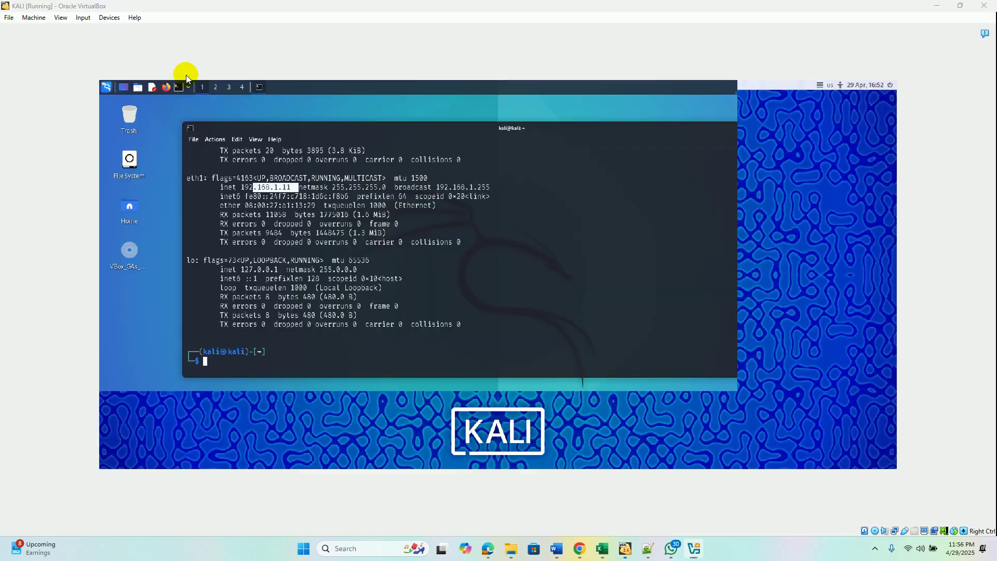
pyautogui.click(694, 549)
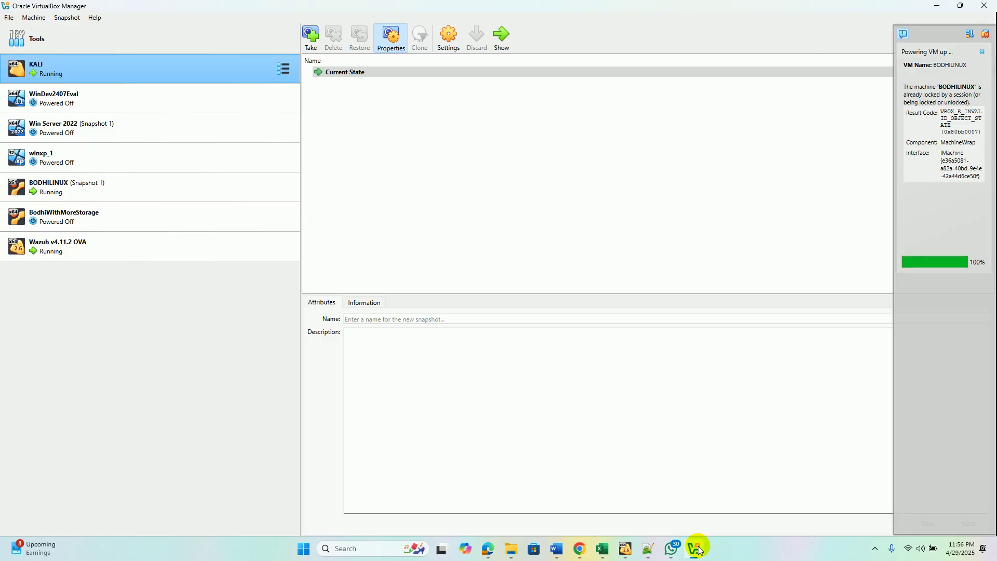
pyautogui.click(698, 549)
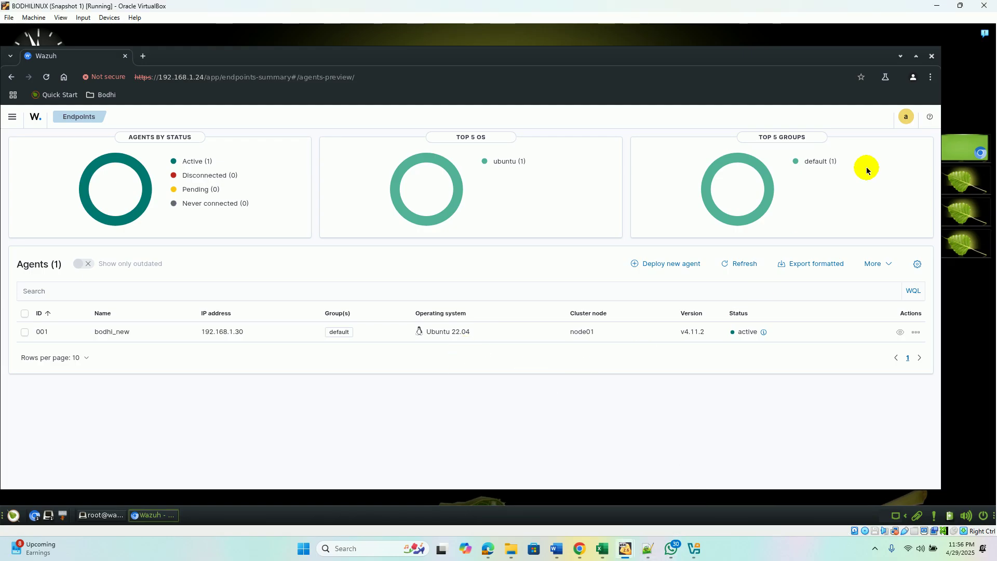
# Minimize BodhiLinux's Wazuh browser and terminal, view the Wazuh OVA console at 192.168.1.24, then return to Shuffle.
pyautogui.click(901, 57)
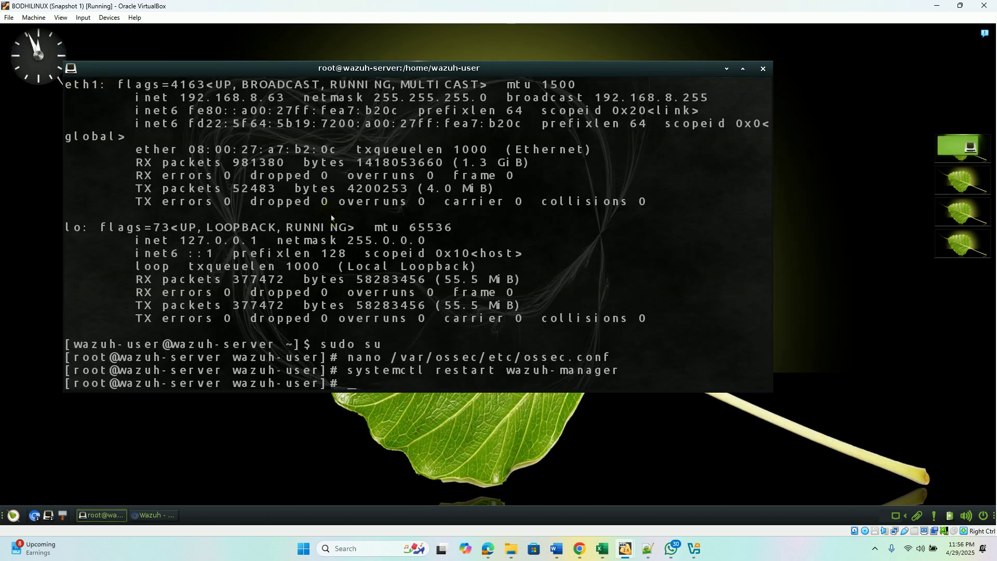
pyautogui.click(727, 69)
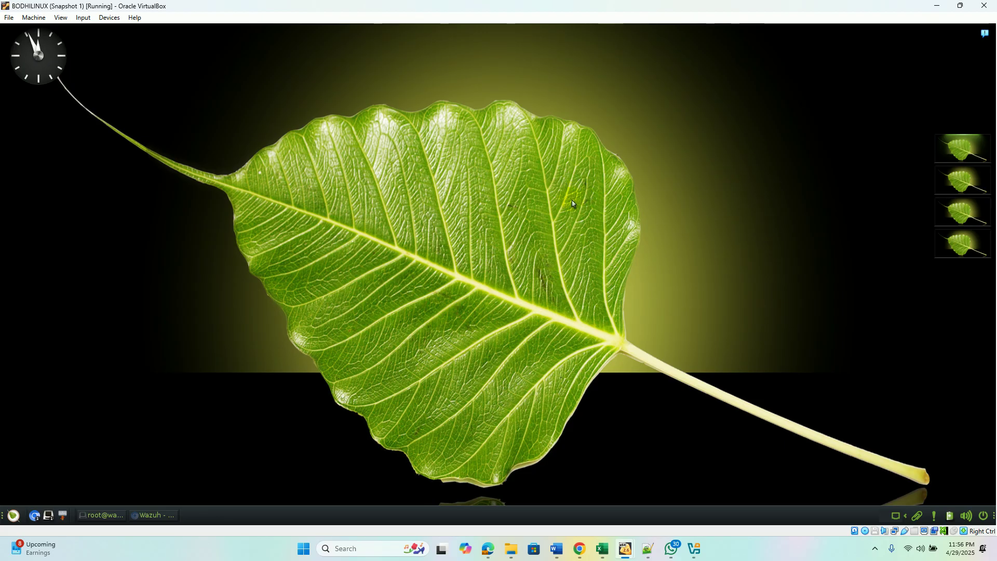
pyautogui.click(693, 549)
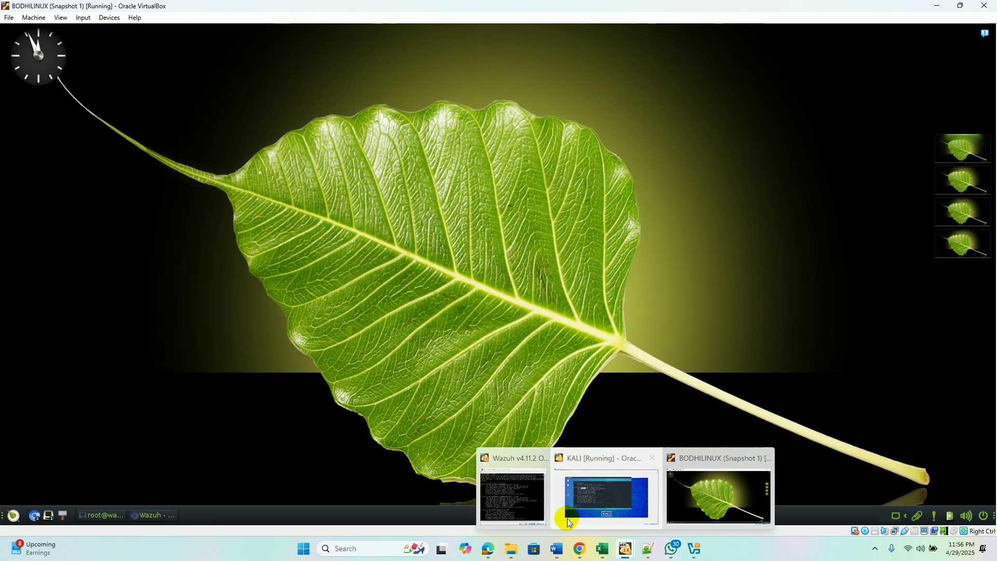
pyautogui.click(515, 494)
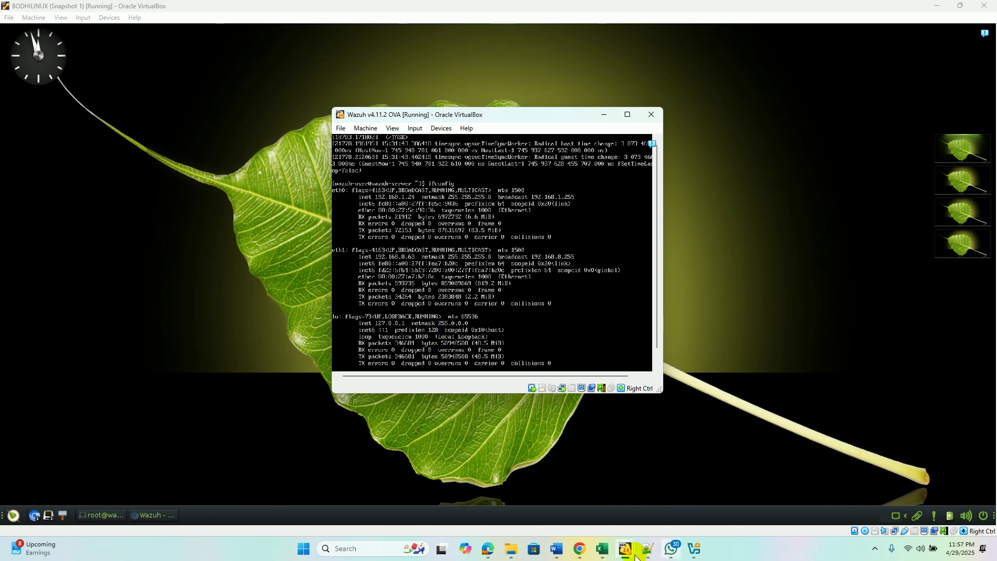
pyautogui.moveTo(487, 549)
pyautogui.click(448, 501)
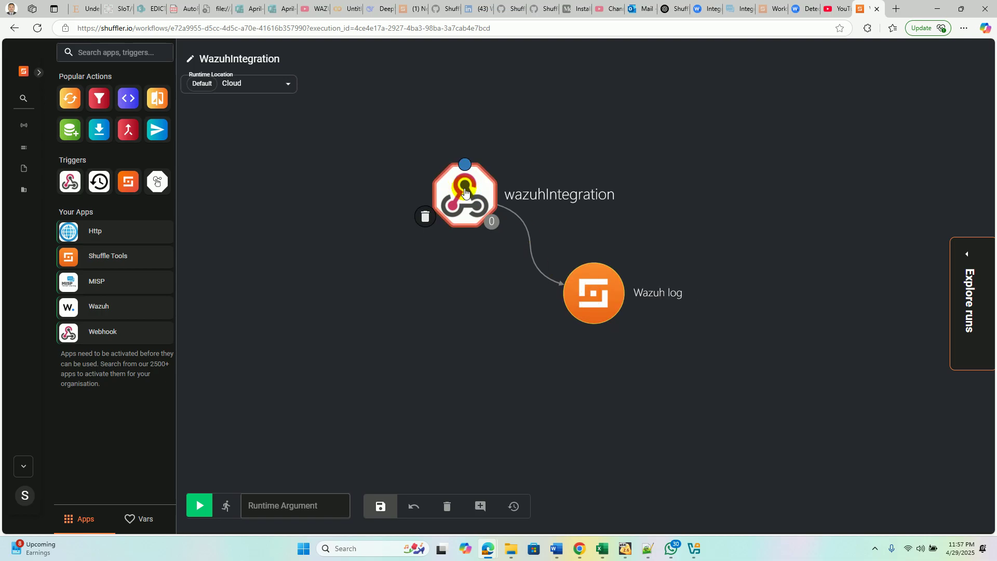
# Open the wazuh_log step's settings and run the workflow to see arguments with srcip 192.168.1.11.
pyautogui.click(592, 309)
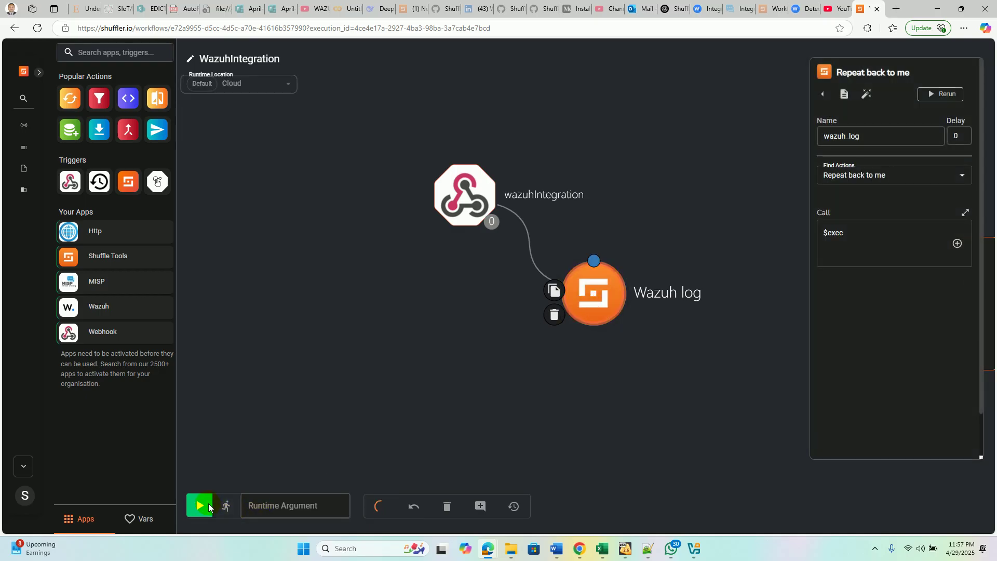
pyautogui.click(209, 508)
pyautogui.scroll(-3, 434, 312)
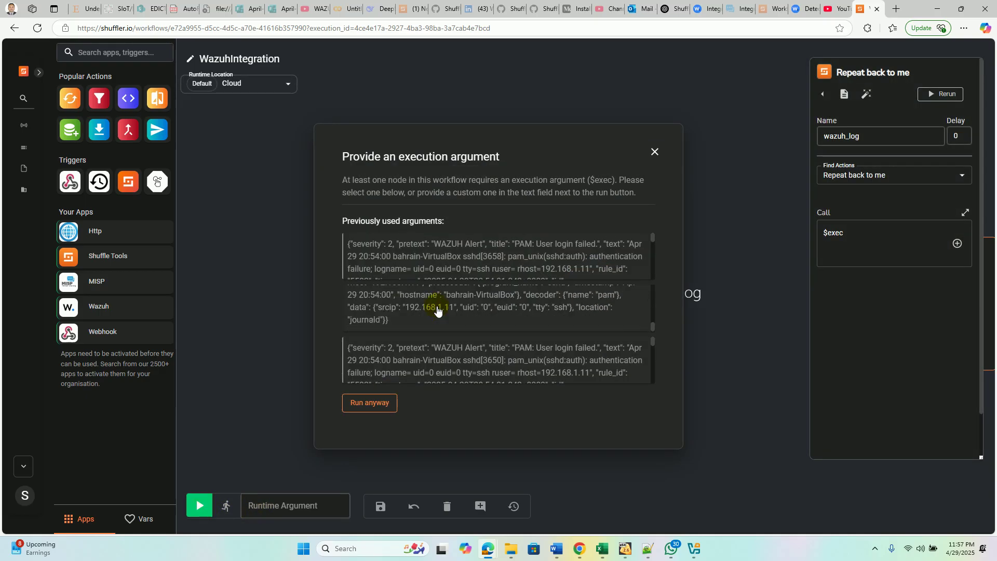
pyautogui.scroll(-3, 434, 354)
pyautogui.scroll(3, 436, 355)
# Close the 'Provide an execution argument' dialog and show the hidden system tray icons.
pyautogui.click(655, 154)
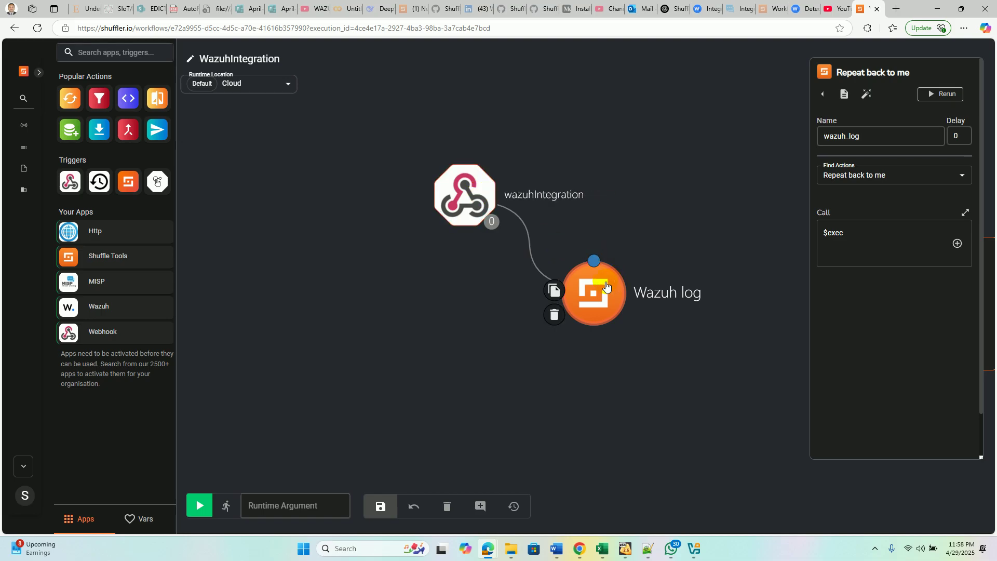
pyautogui.moveTo(593, 293)
pyautogui.click(873, 548)
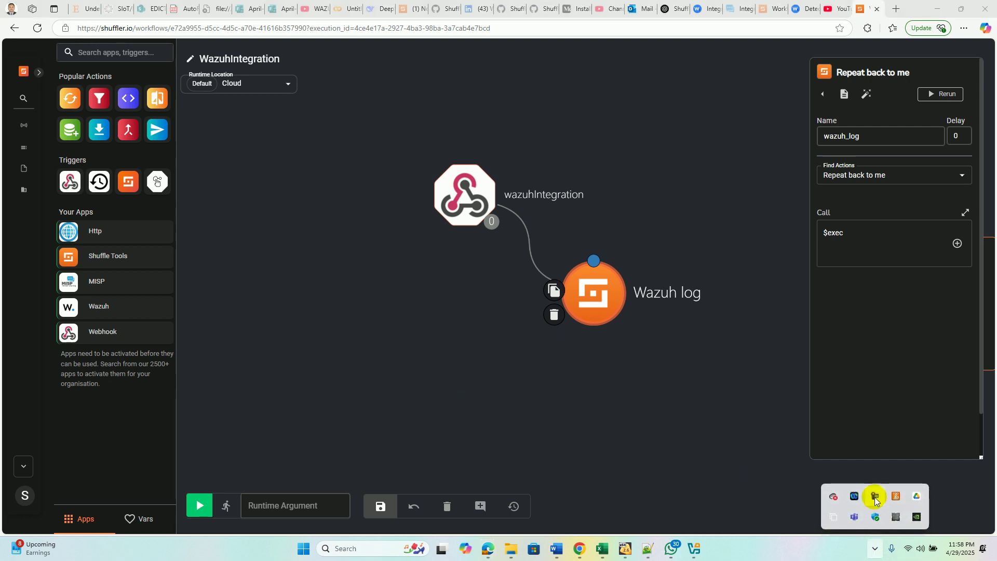